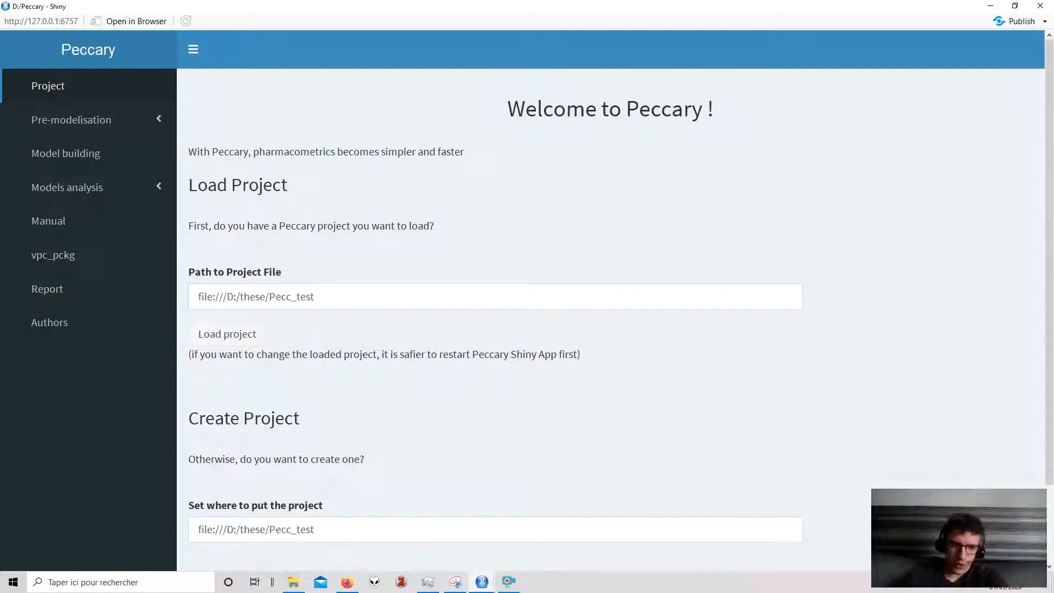
- Locate the Exemple_demo folder inside D:\Peccary in File Explorer and open the Folder page of Peccary's Models analysis
left_click(299, 585)
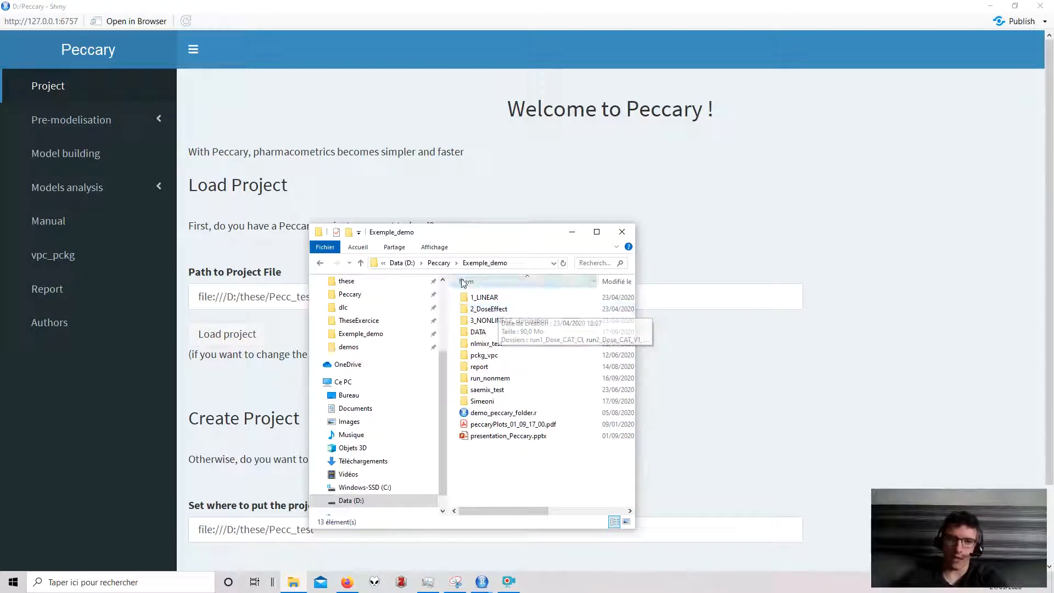
left_click(438, 262)
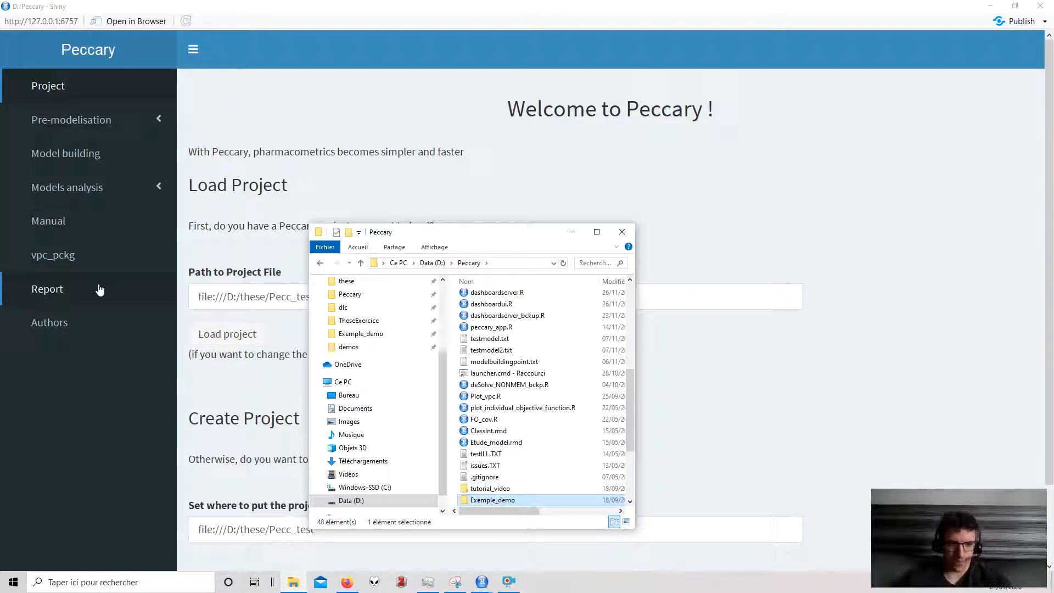
left_click(78, 197)
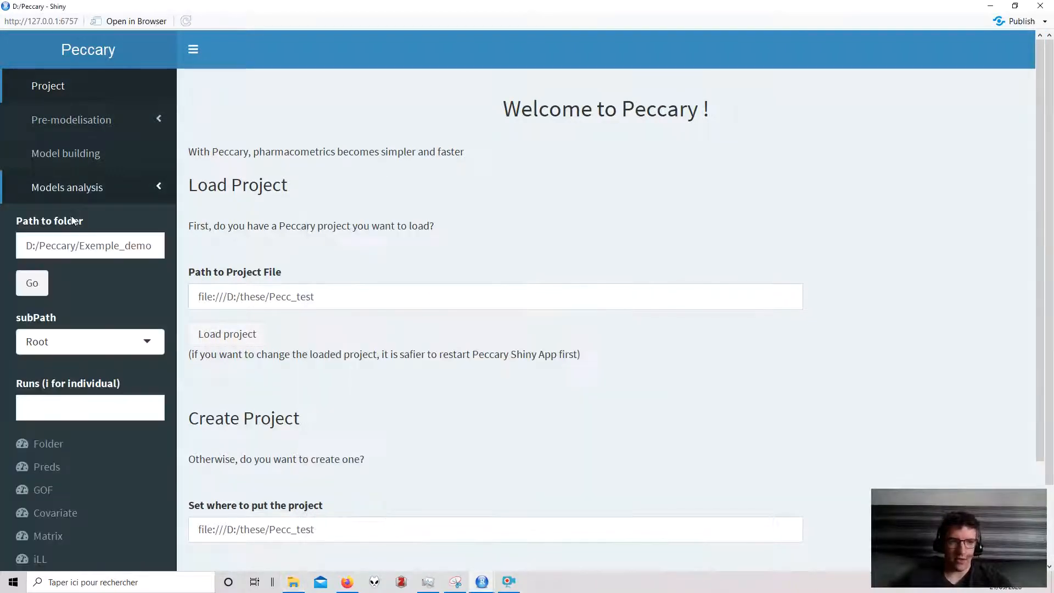
left_click(37, 452)
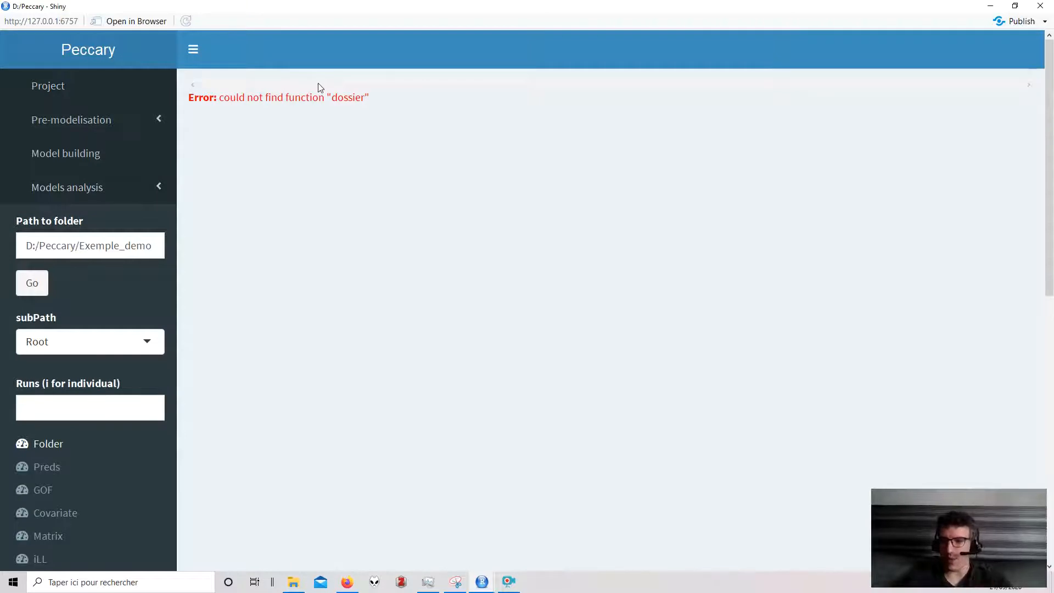
- Set the models analysis folder path to file:///D:/Peccary/Exemple_demo and load its runs
left_click(132, 247)
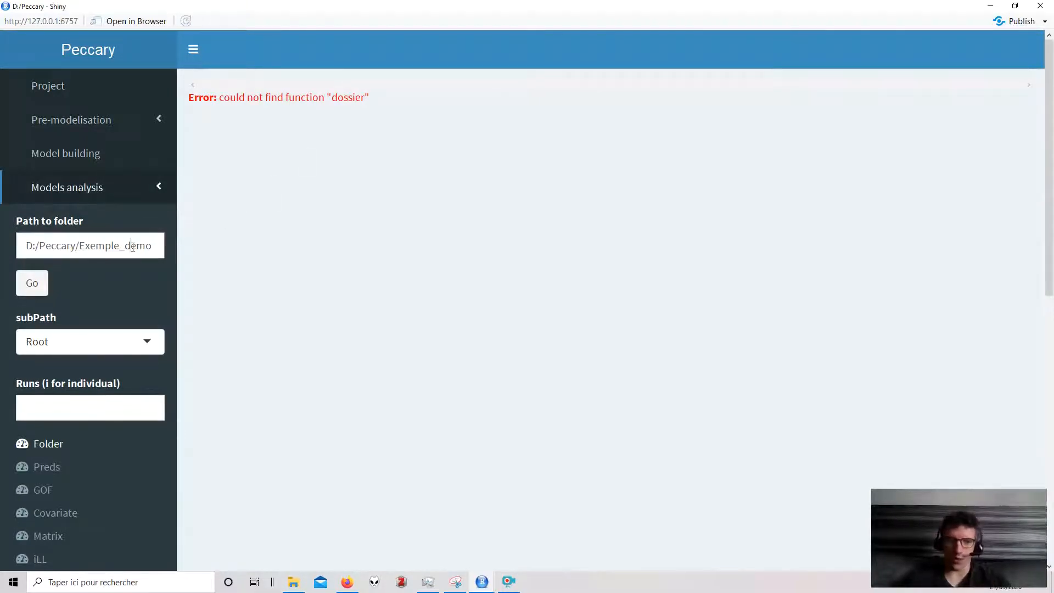
key("ctrl+a")
type("=")
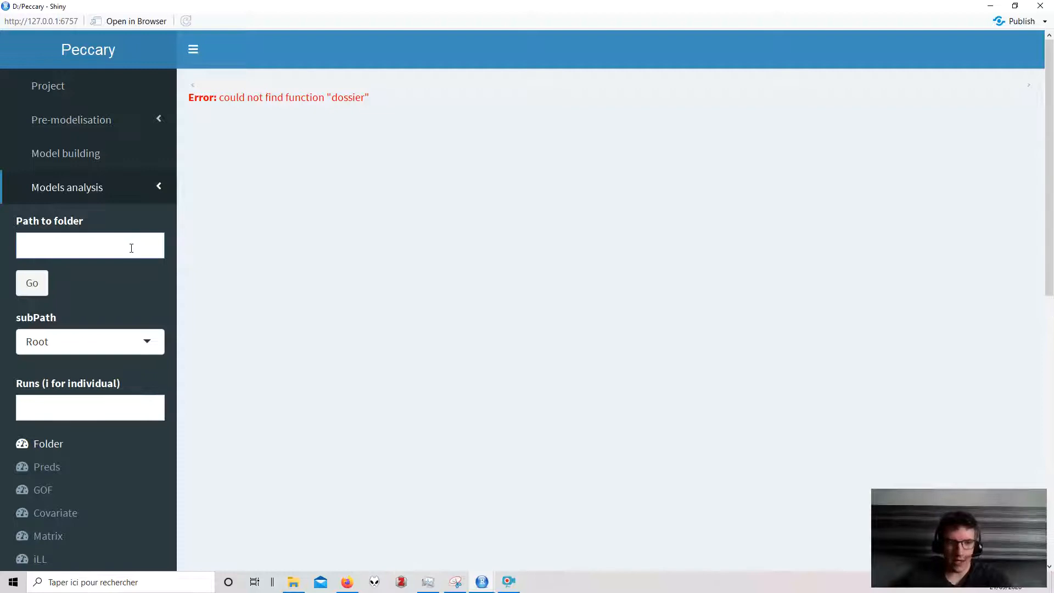
type("D:/Peccary/Exemple_demo")
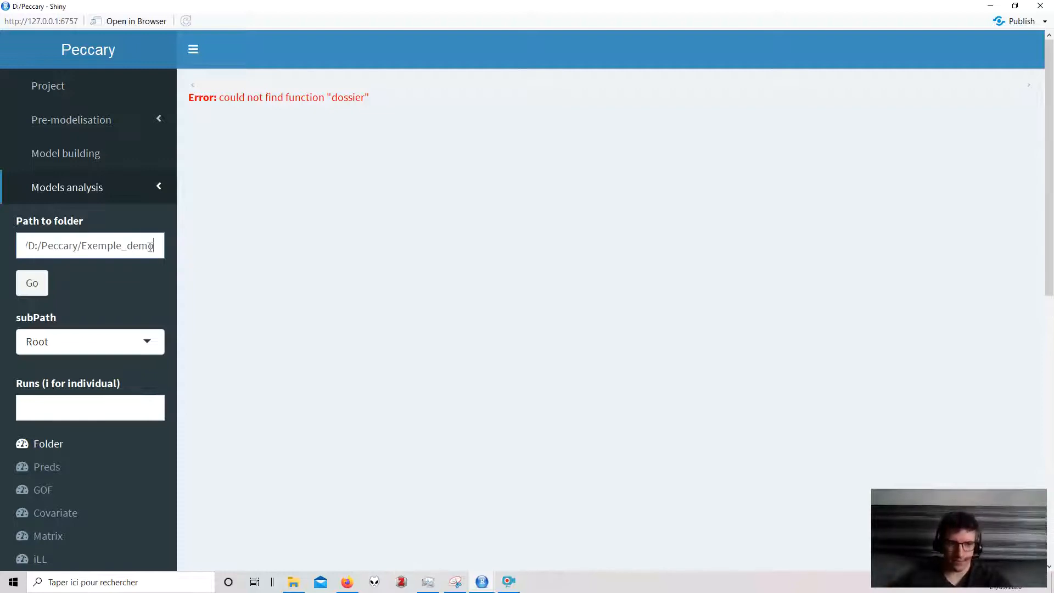
key("ctrl+a")
left_click(292, 583)
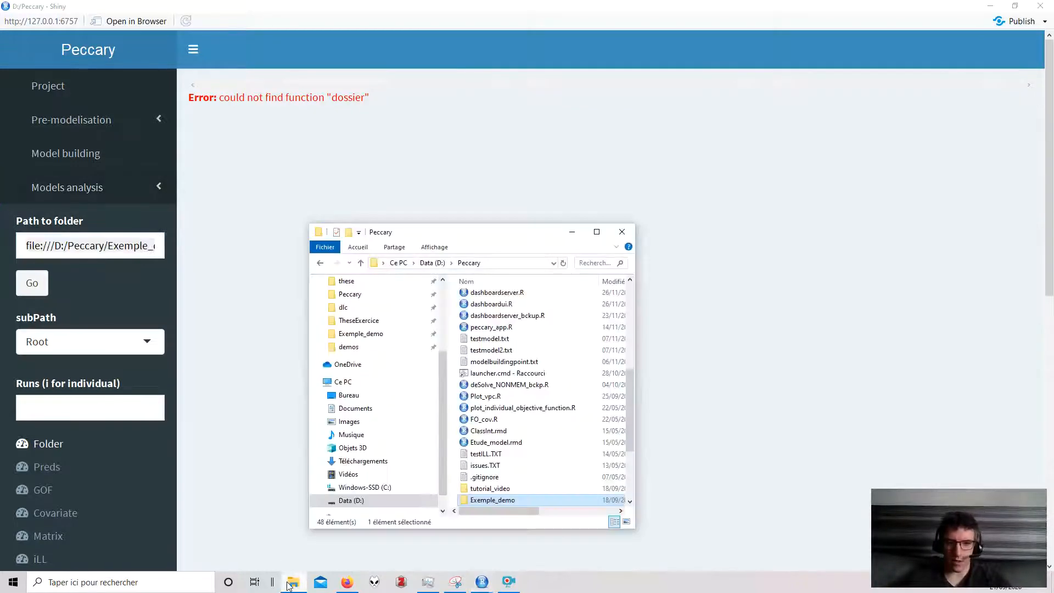
left_click(292, 582)
left_click(31, 284)
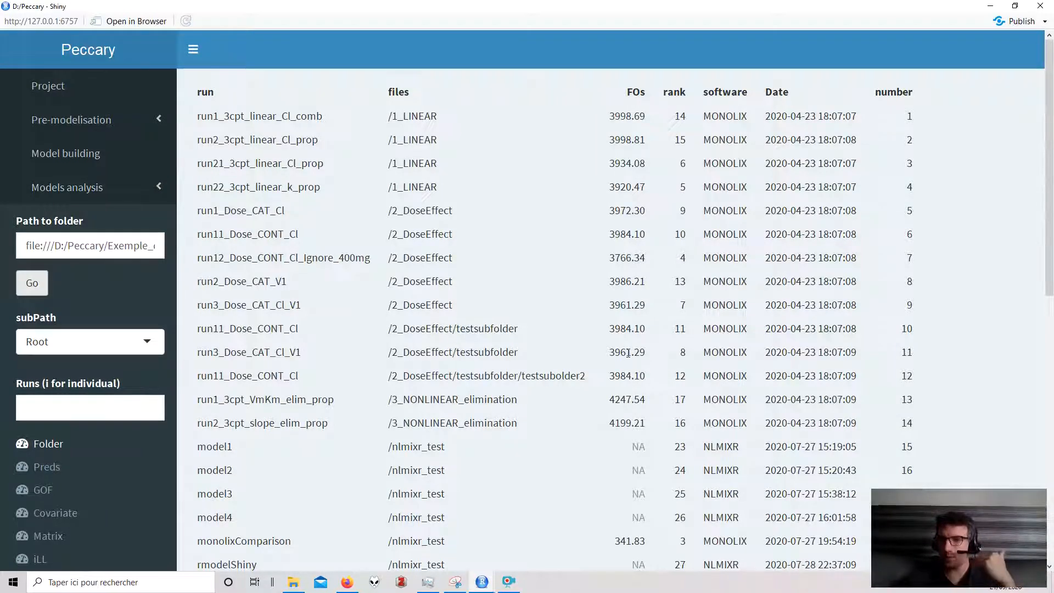
- Examine the run table's subfolders, objective function values, ranks, software and dates
left_click_drag(157, 245, 78, 246)
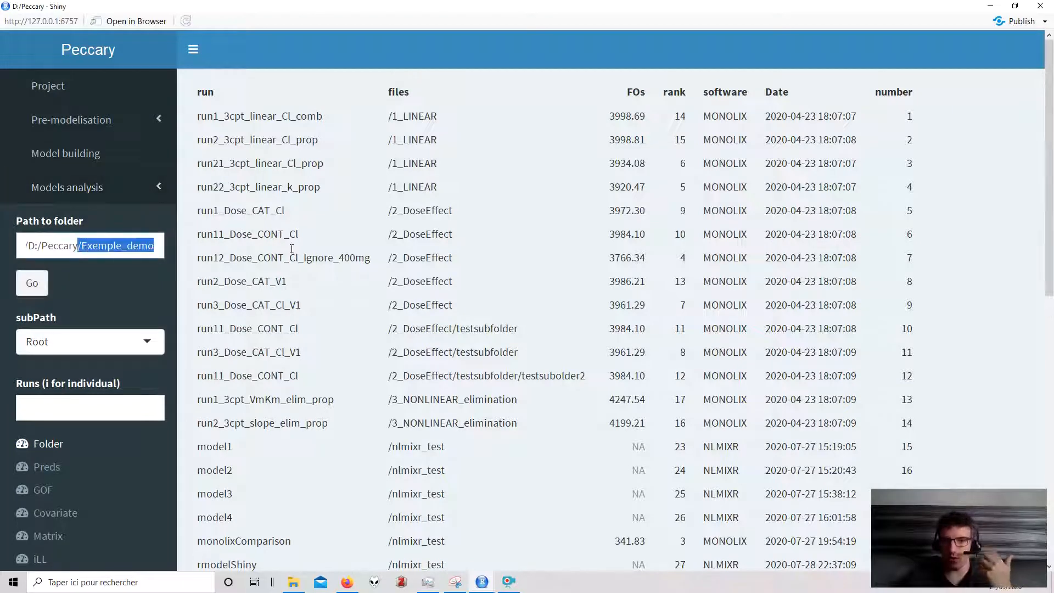
scroll(609, 199, "down", 7)
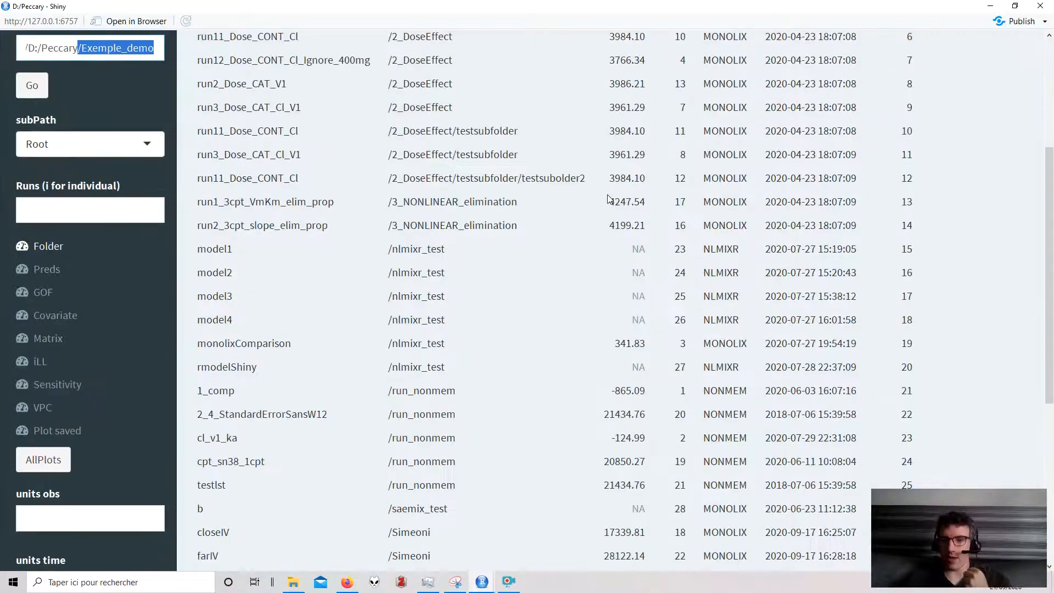
scroll(608, 201, "up", 5)
scroll(606, 201, "up", 2)
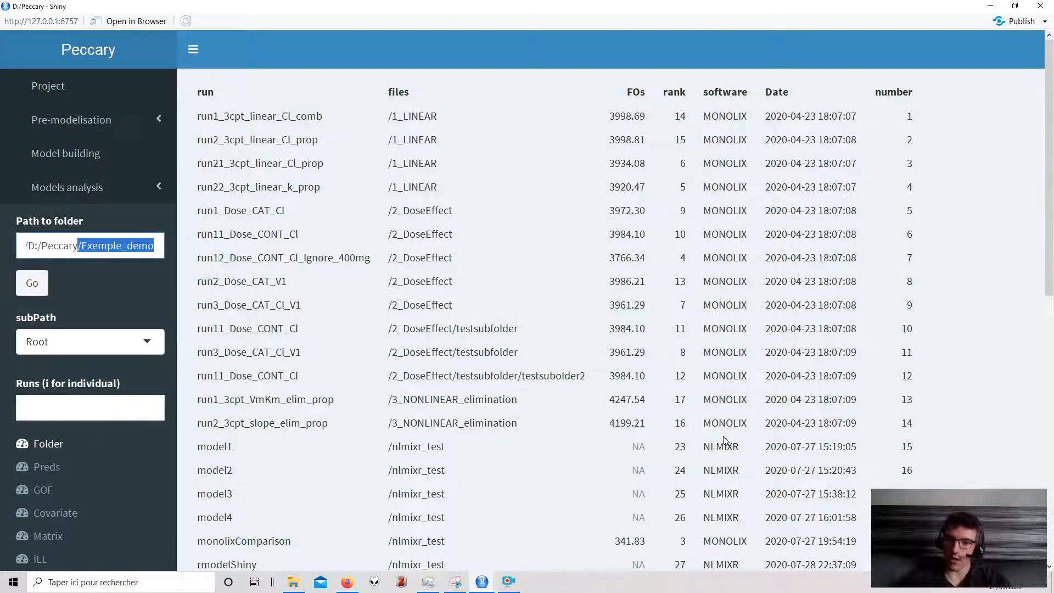
scroll(716, 464, "down", 3)
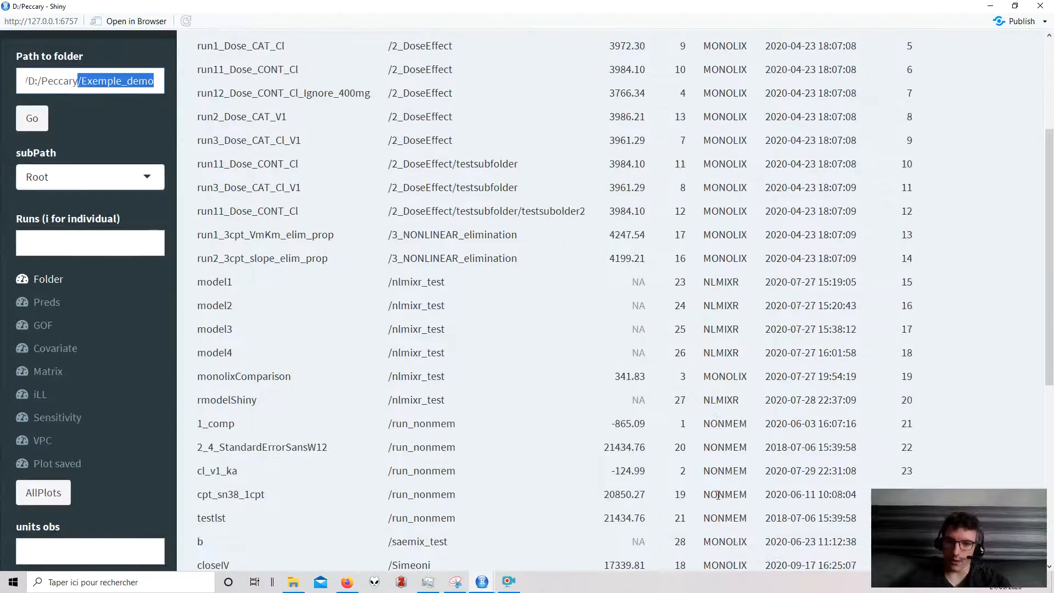
scroll(711, 458, "up", 3)
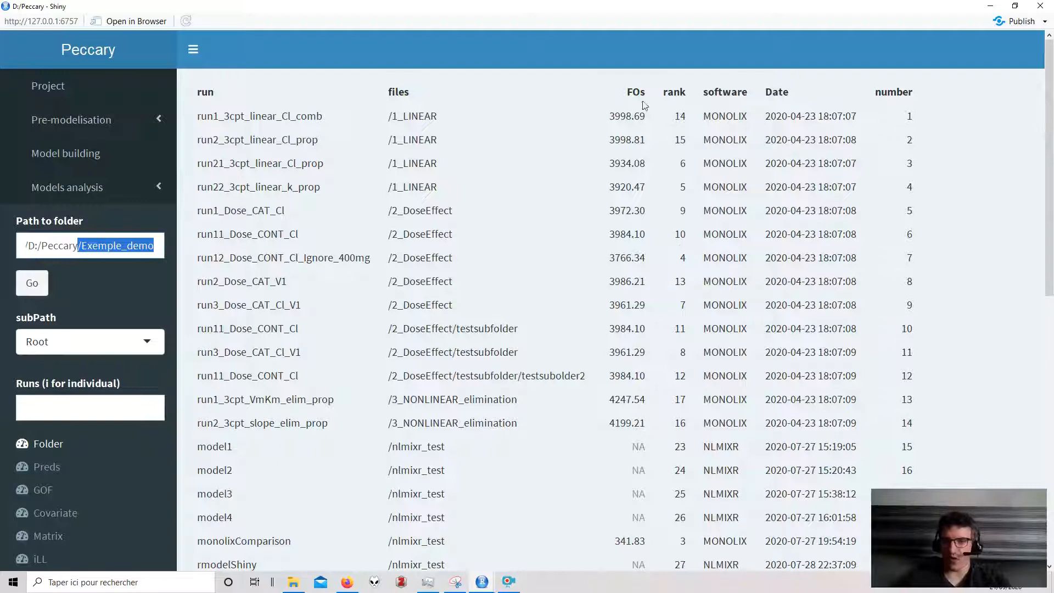
left_click(609, 116)
left_click_drag(608, 116, 646, 113)
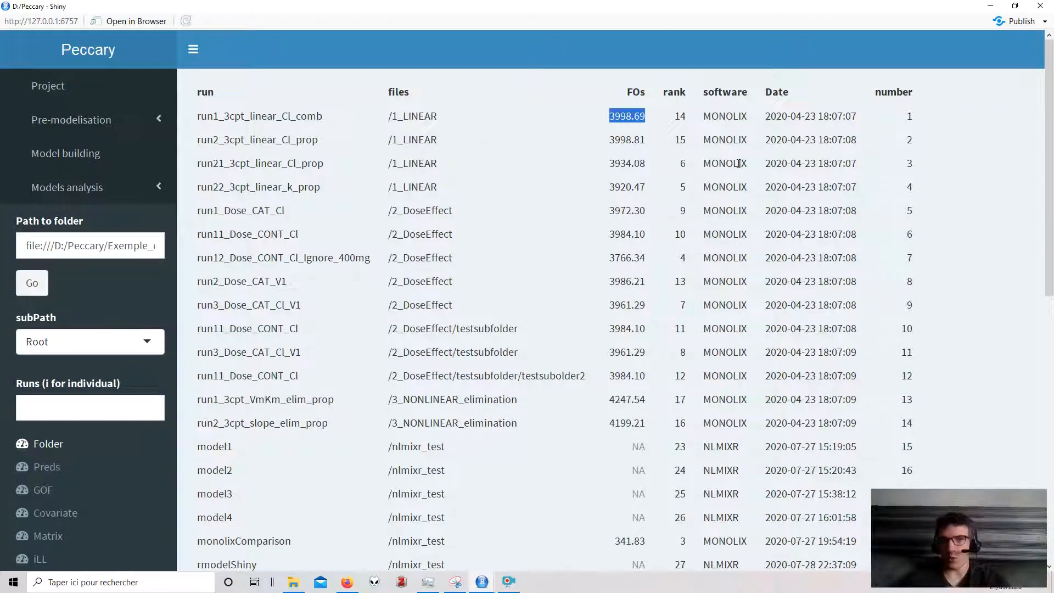
scroll(345, 202, "down", 1)
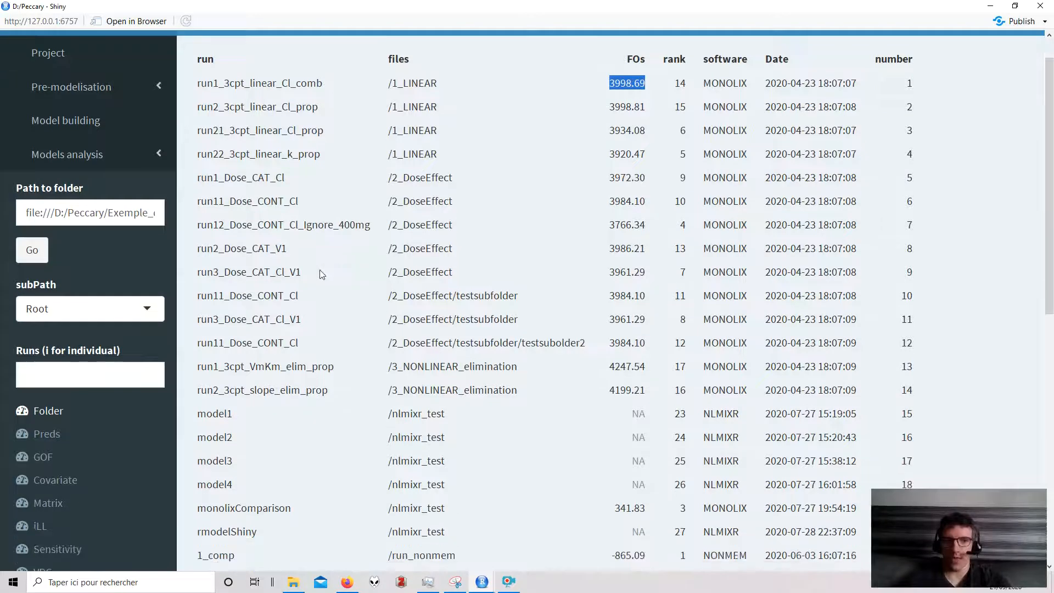
scroll(441, 324, "up", 1)
scroll(441, 324, "down", 5)
scroll(430, 326, "up", 5)
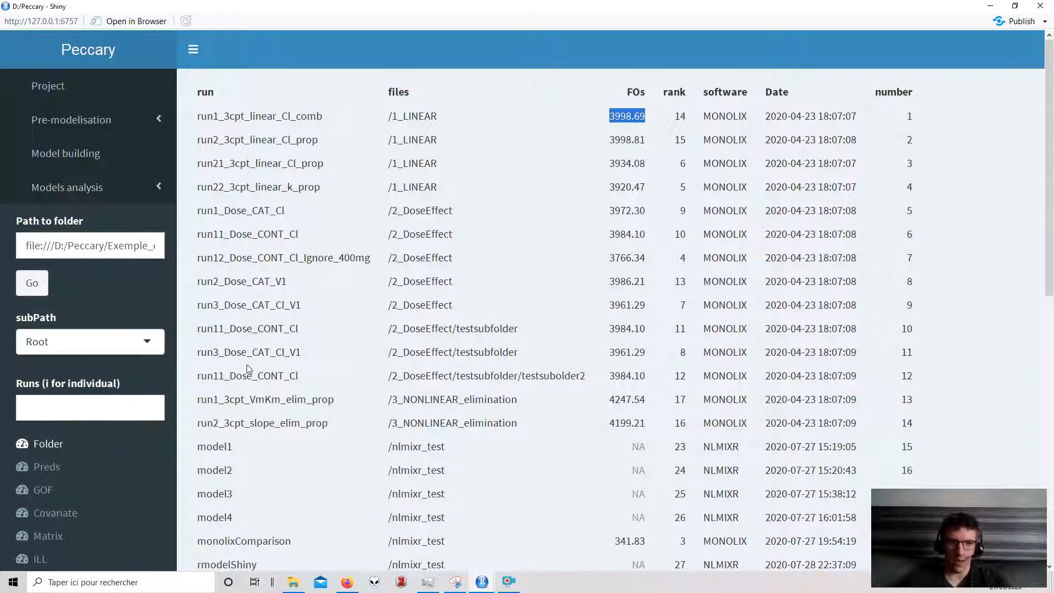
left_click_drag(388, 116, 441, 114)
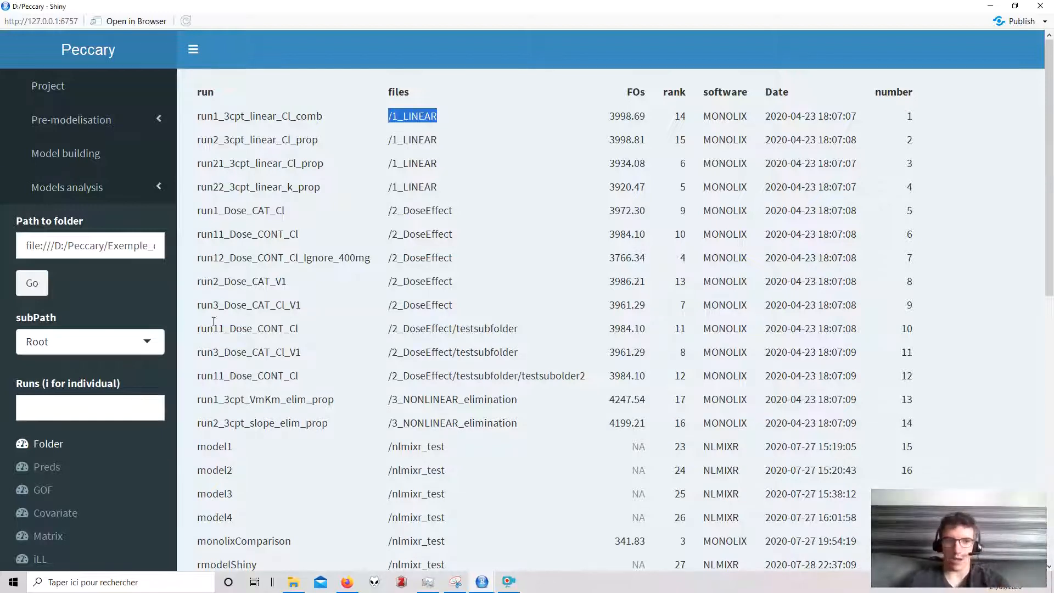
- Restrict the run table to the 1_LINEAR subfolder, review its runs, and return to the root folder
left_click(132, 343)
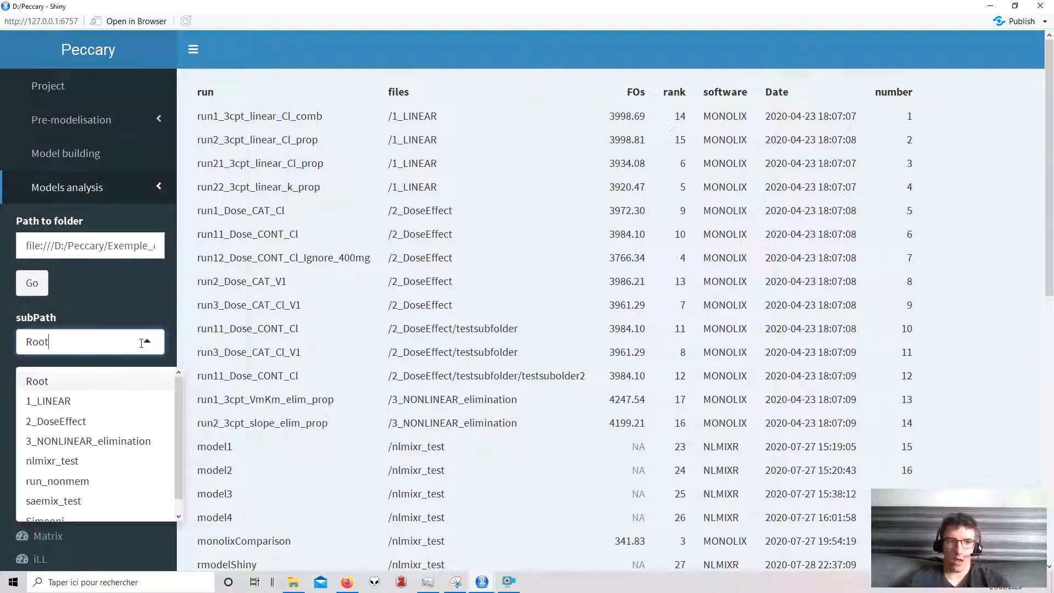
left_click(67, 405)
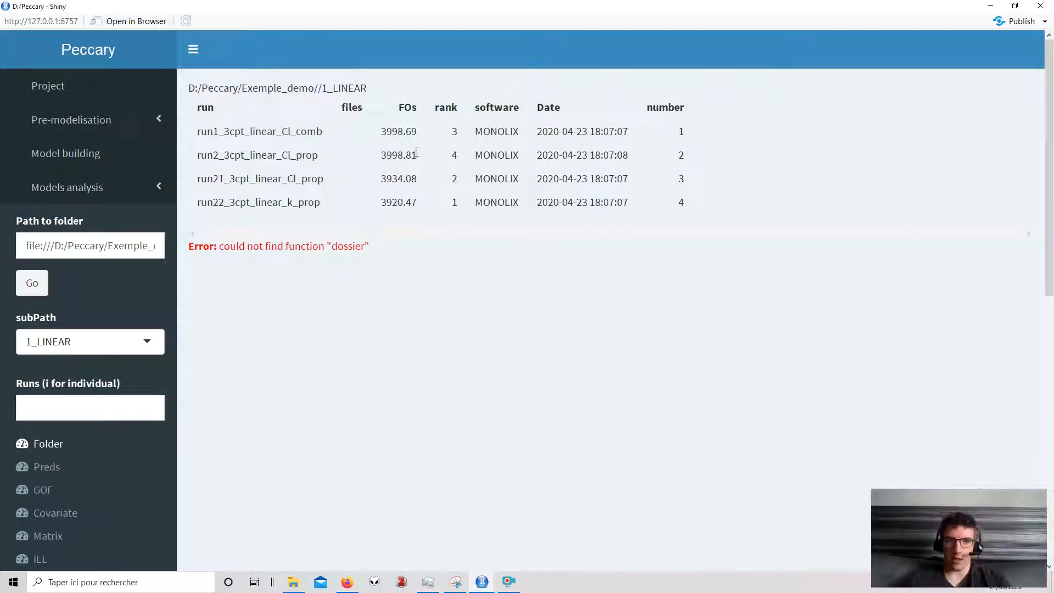
left_click_drag(207, 132, 390, 278)
left_click(121, 341)
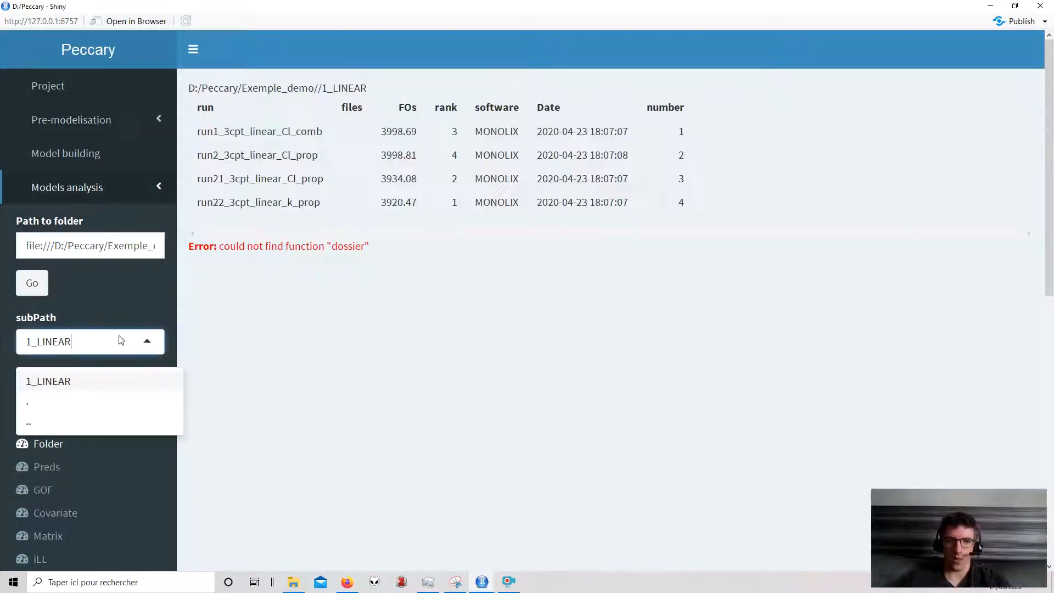
left_click(52, 402)
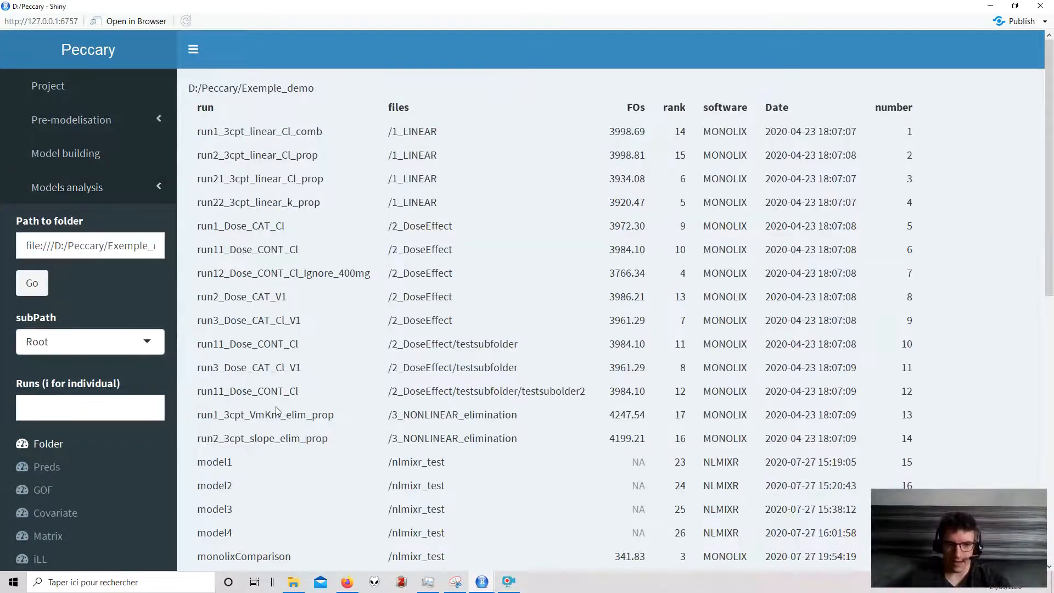
- Restrict the run table to the Simeoni subfolder
scroll(199, 372, "down", 1)
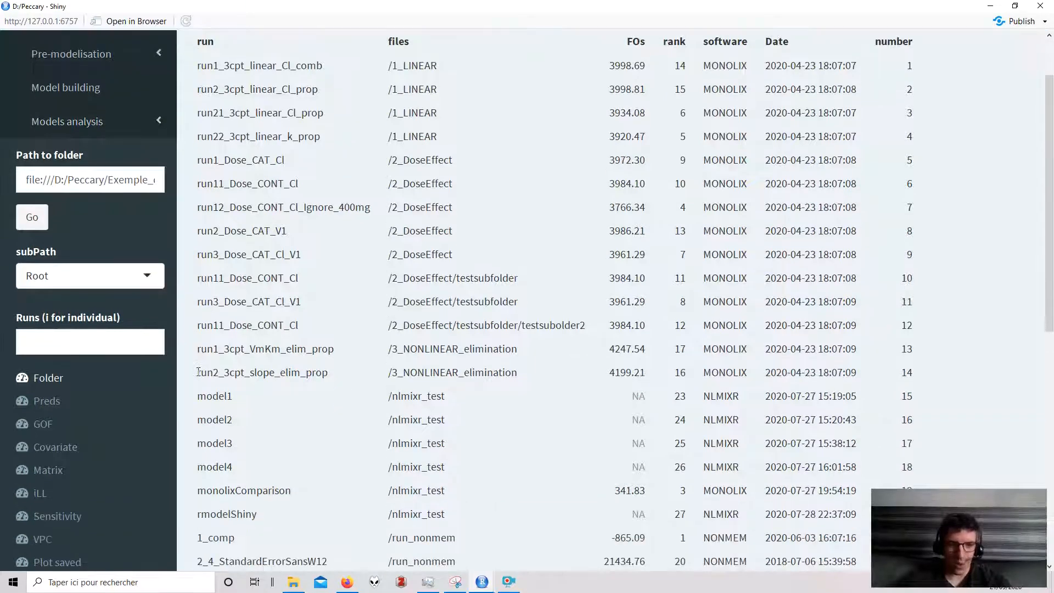
left_click(141, 274)
scroll(99, 412, "down", 2)
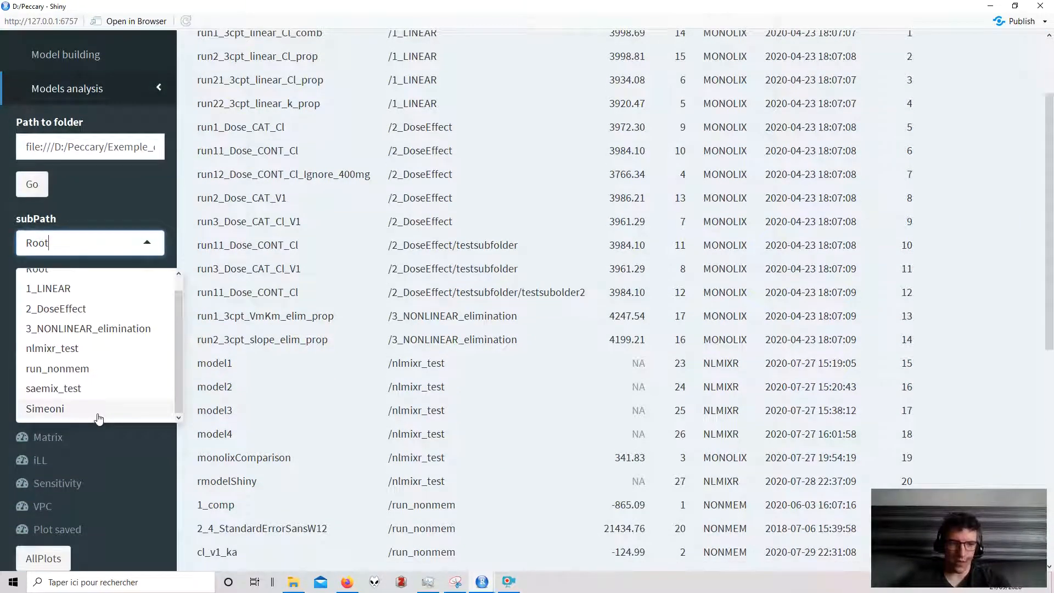
left_click(99, 416)
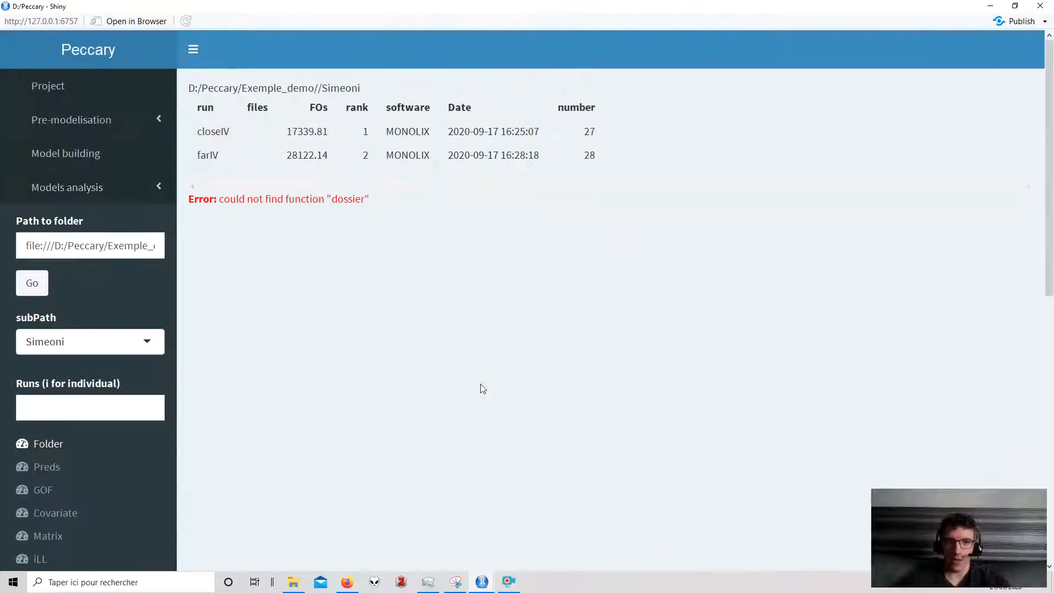
- Display the parameter estimates of run 27 and review its FO, AIC and BIC values
left_click_drag(595, 134, 607, 132)
left_click(99, 401)
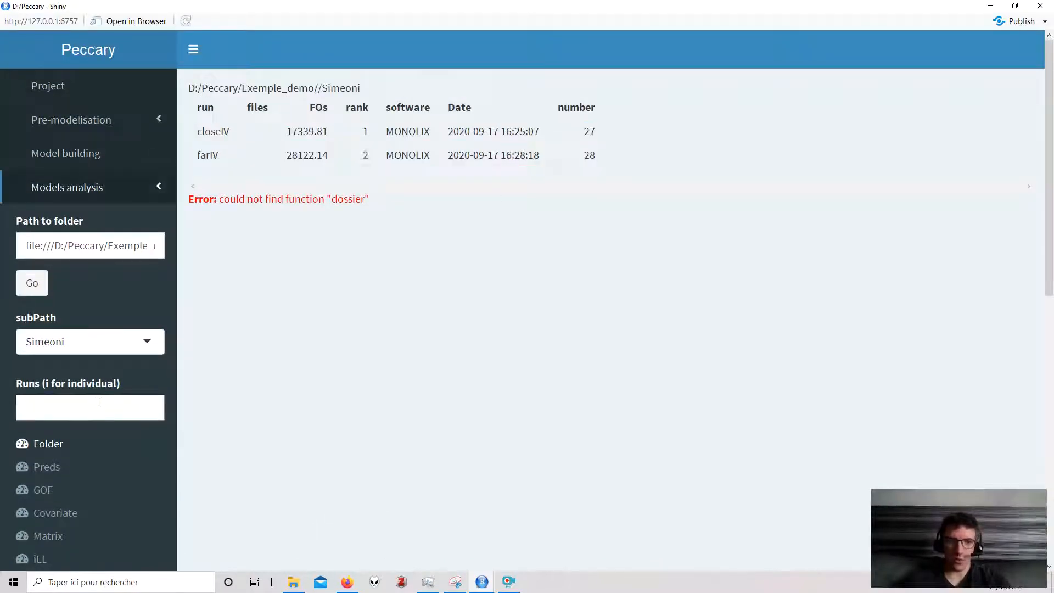
type("27")
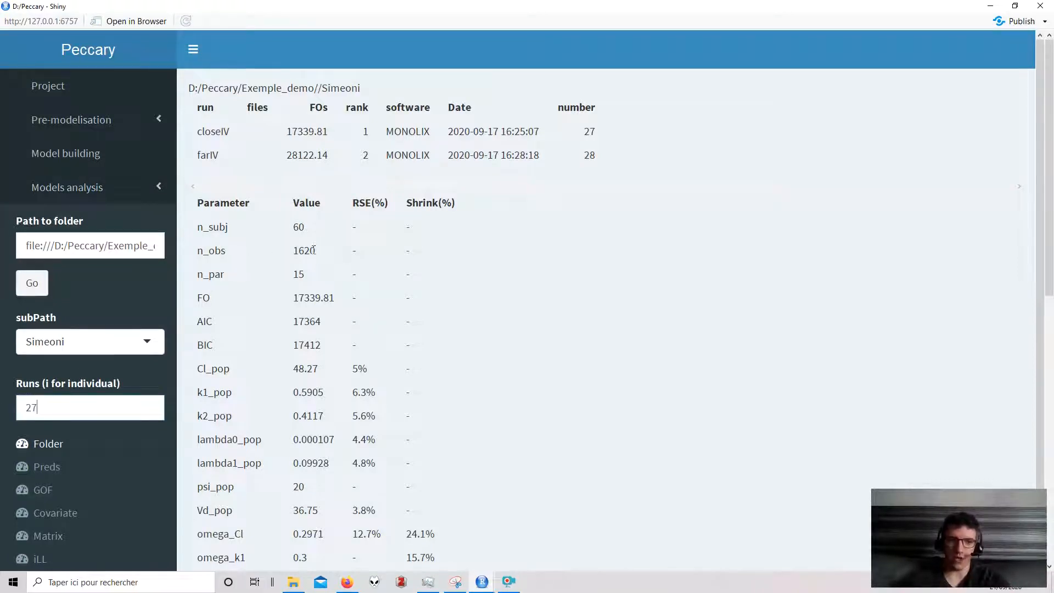
left_click_drag(227, 298, 378, 344)
scroll(377, 344, "down", 2)
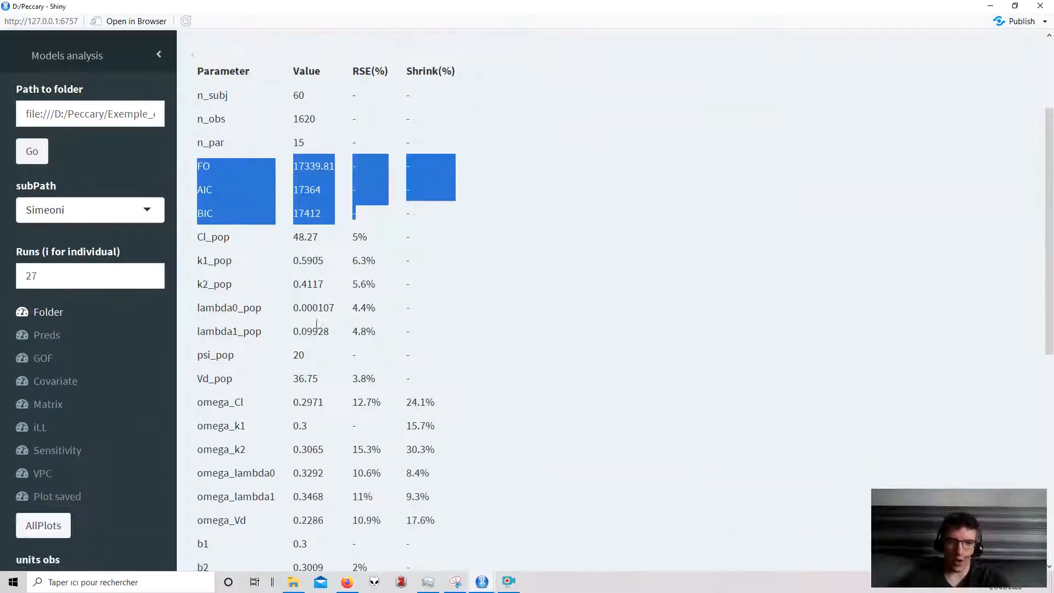
scroll(315, 387, "up", 3)
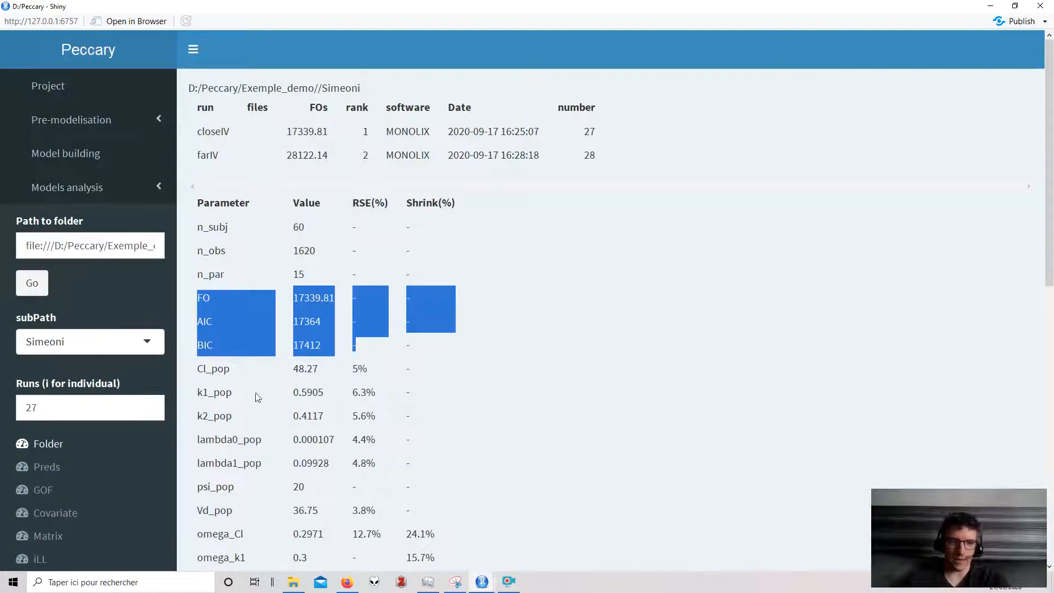
- Add run 28 alongside run 27 and compare the population parameter estimates of closeIV and farIV
left_click(148, 413)
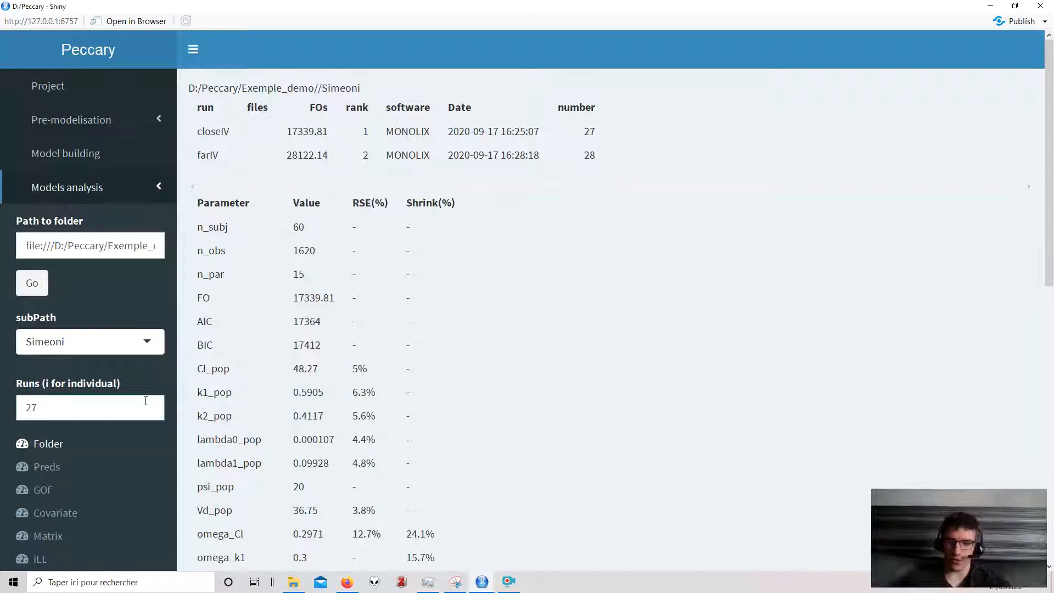
type("28")
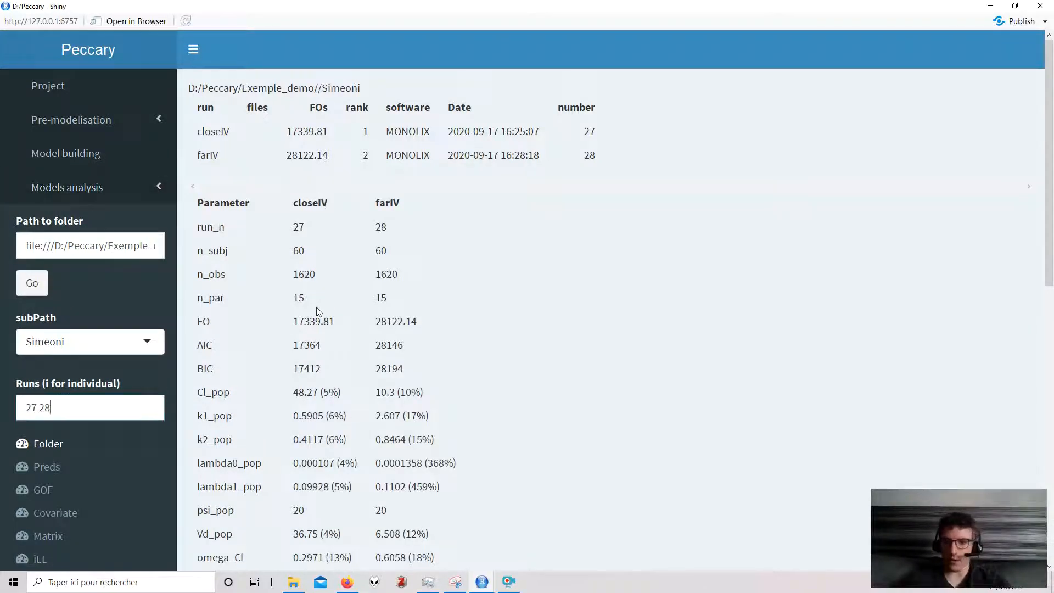
scroll(378, 255, "down", 1)
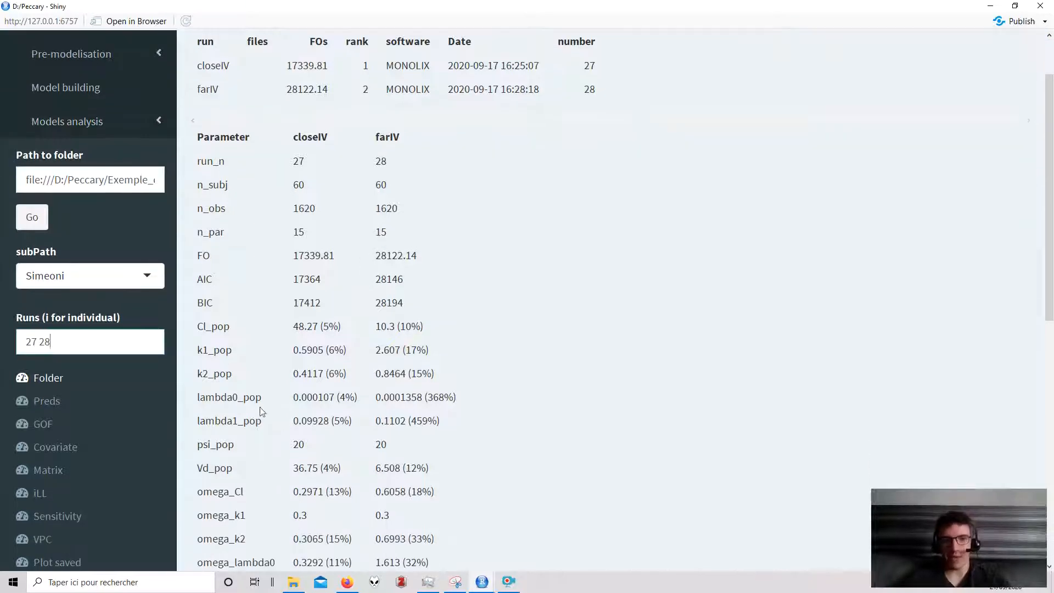
left_click_drag(204, 326, 430, 329)
left_click(417, 340)
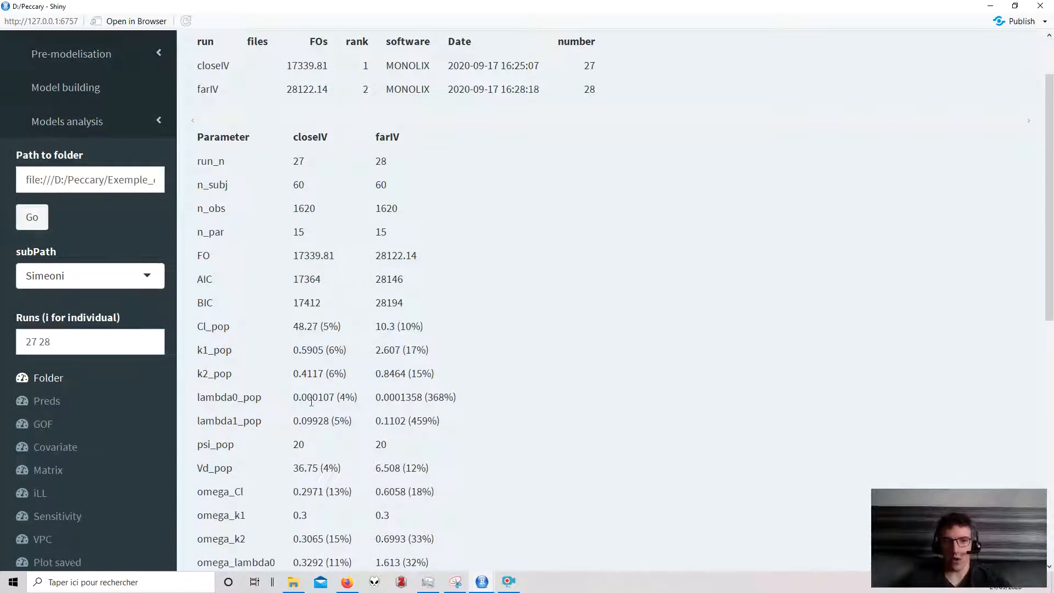
left_click_drag(207, 325, 437, 329)
left_click(420, 347)
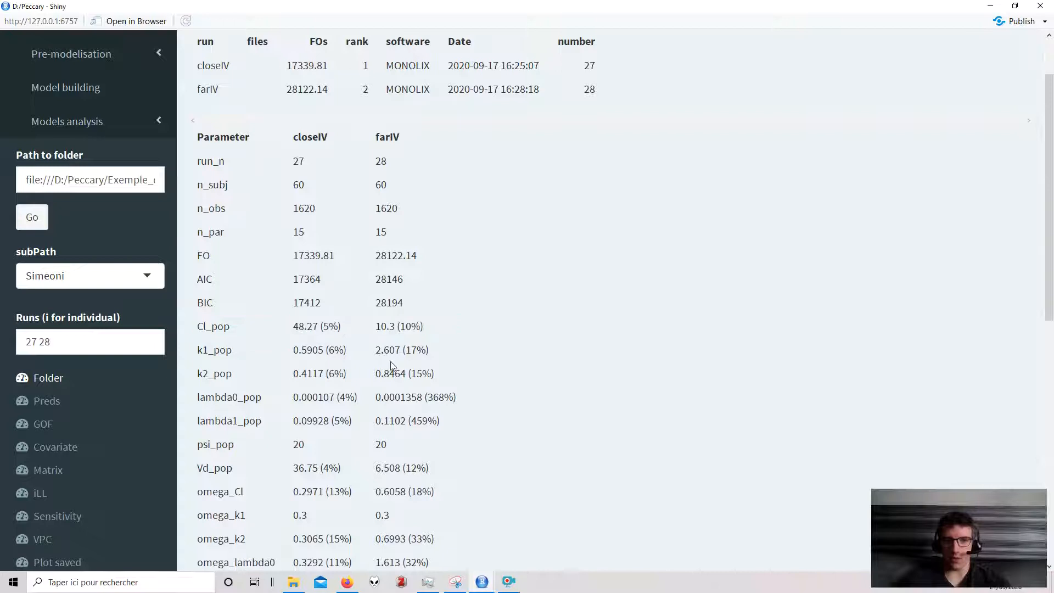
scroll(280, 391, "down", 1)
left_click_drag(250, 317, 417, 376)
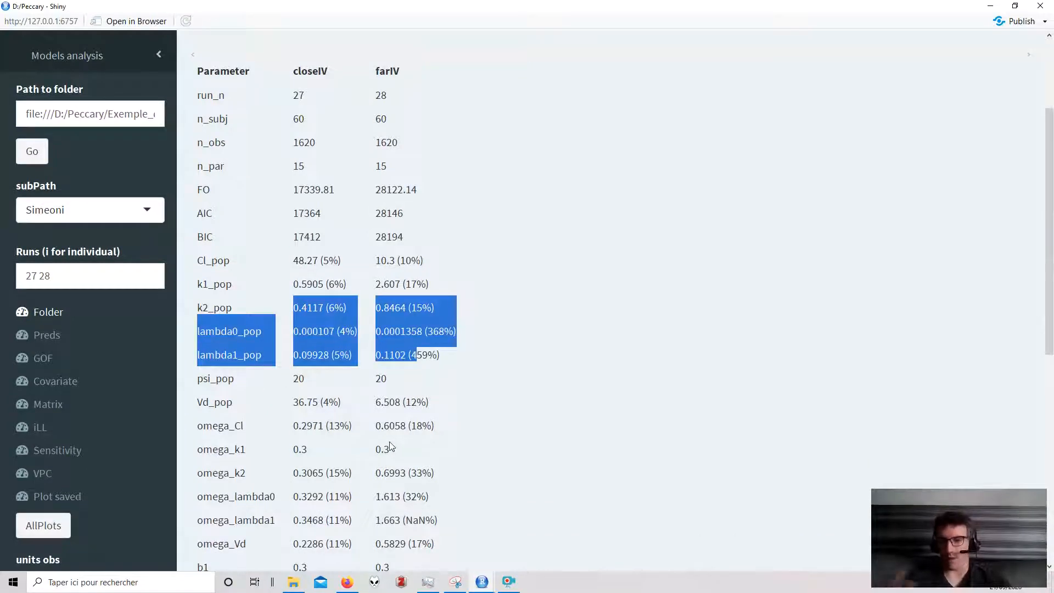
- Specify the runs as the range 27:28 and exclude run 28 from it with -28
scroll(378, 445, "down", 1)
scroll(378, 450, "up", 3)
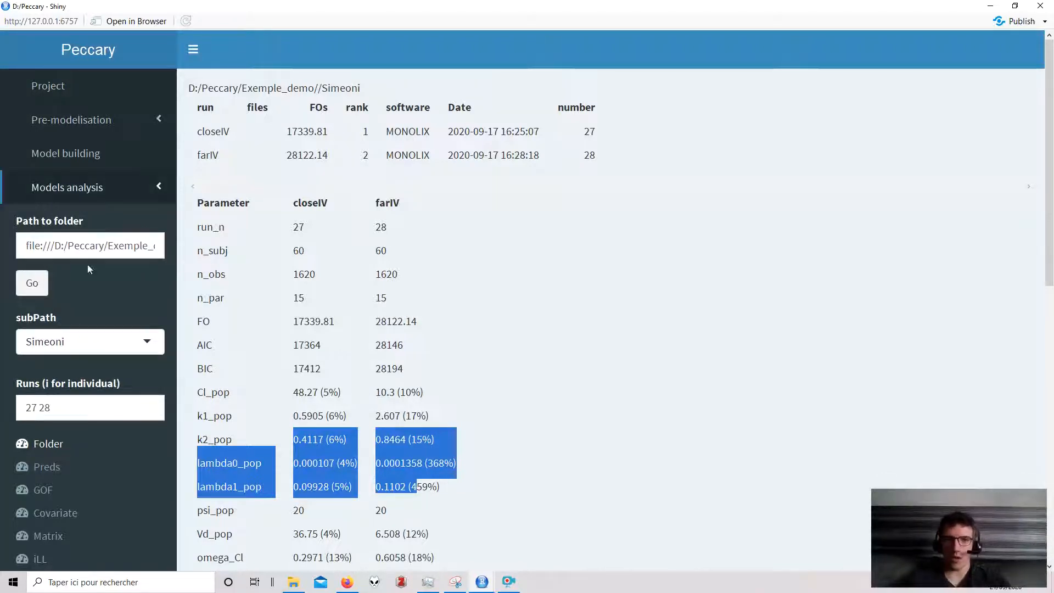
left_click(49, 413)
left_click_drag(48, 413, 36, 413)
type(":28")
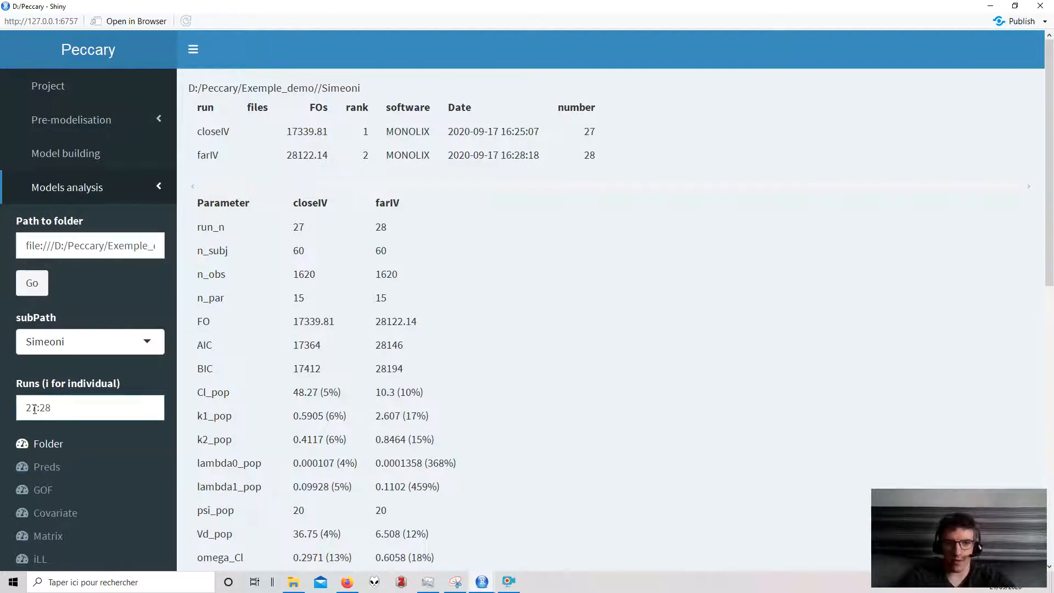
type("-28")
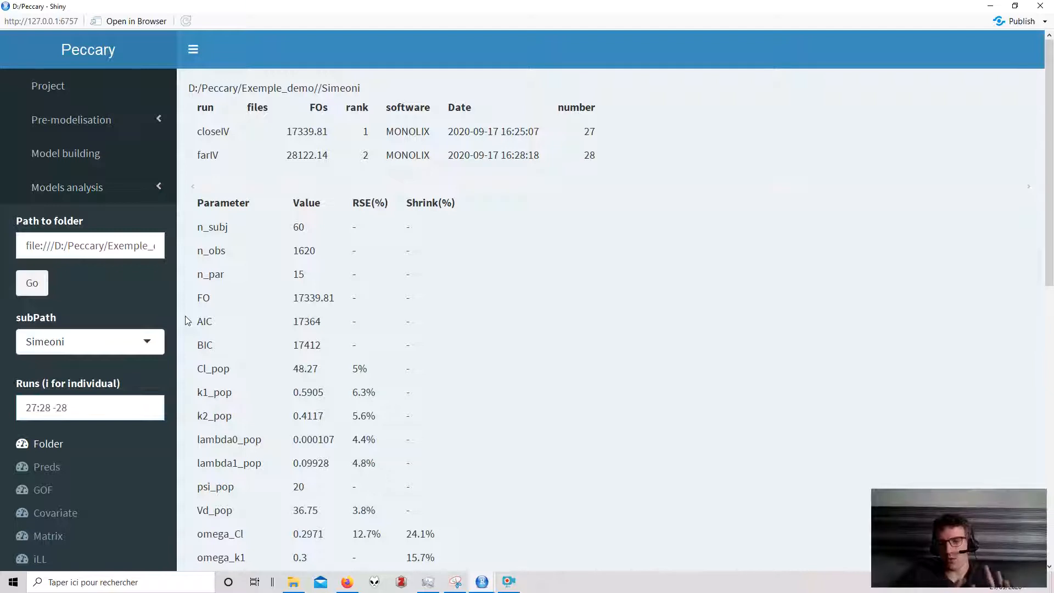
- Remove the exclusion and the range from the run selection so that only run 27 is specified
key("BackSpace")
key("BackSpace")
key("BackSpace")
key("BackSpace")
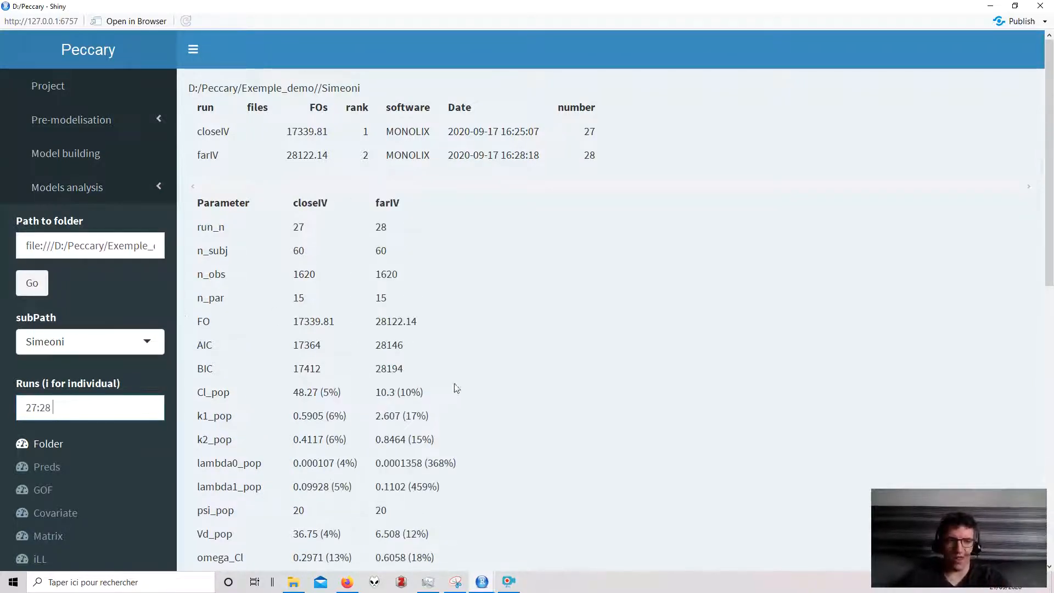
scroll(618, 410, "down", 1)
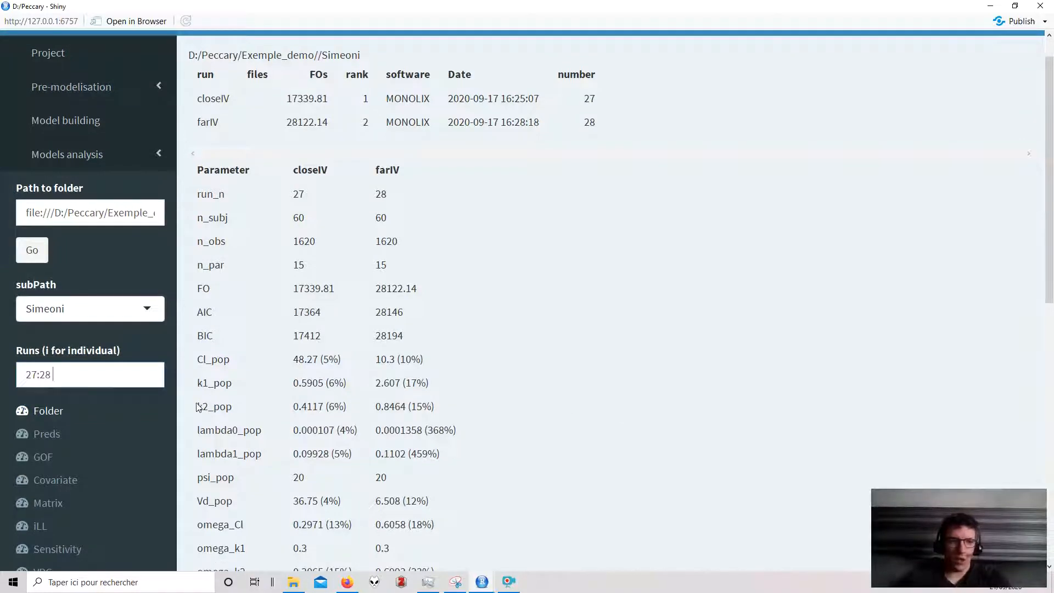
key("BackSpace")
key("BackSpace")
key("BackSpace")
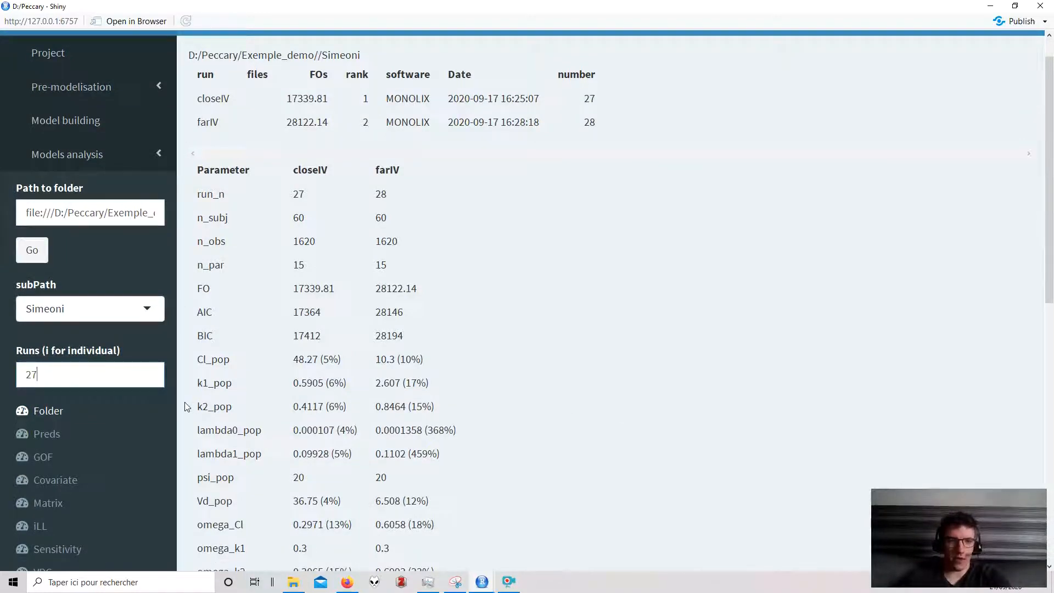
- Display the prediction plots of run 27 and review the individual profiles for YTYPE 1 and YTYPE 2
left_click(61, 434)
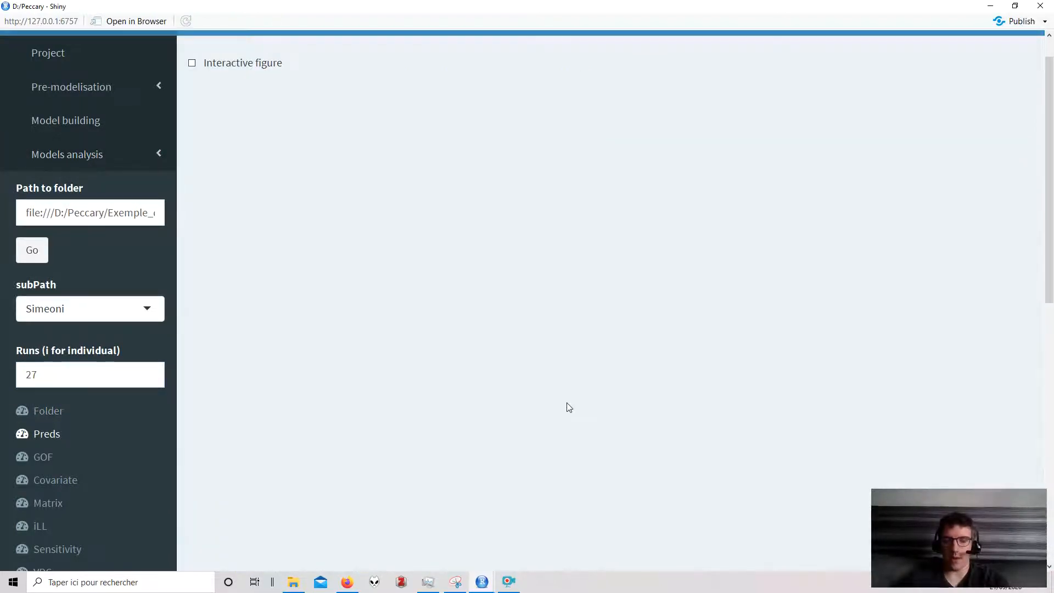
scroll(565, 409, "down", 7)
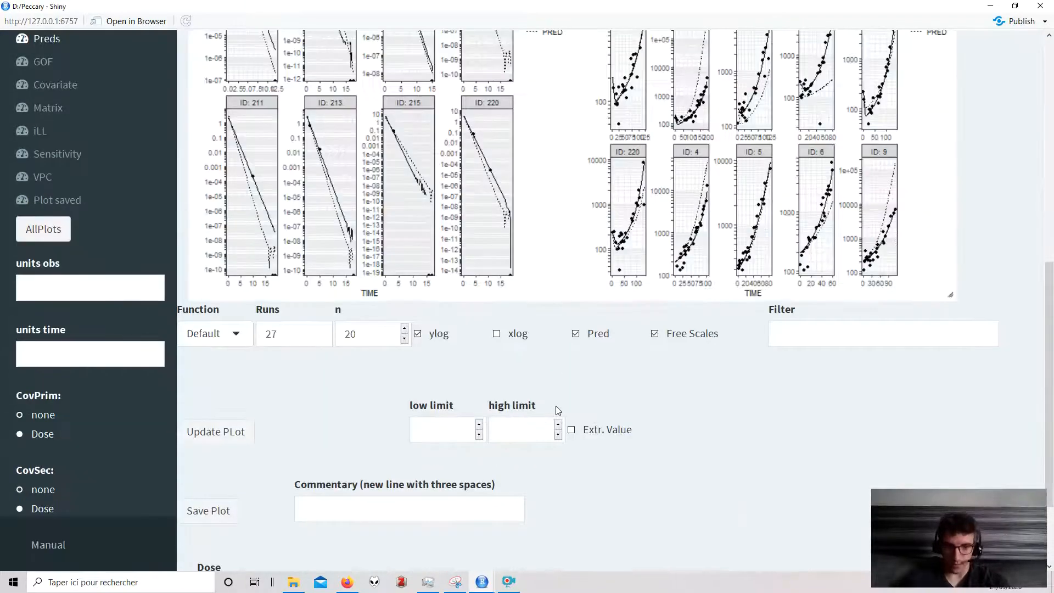
scroll(556, 407, "up", 6)
scroll(557, 410, "up", 2)
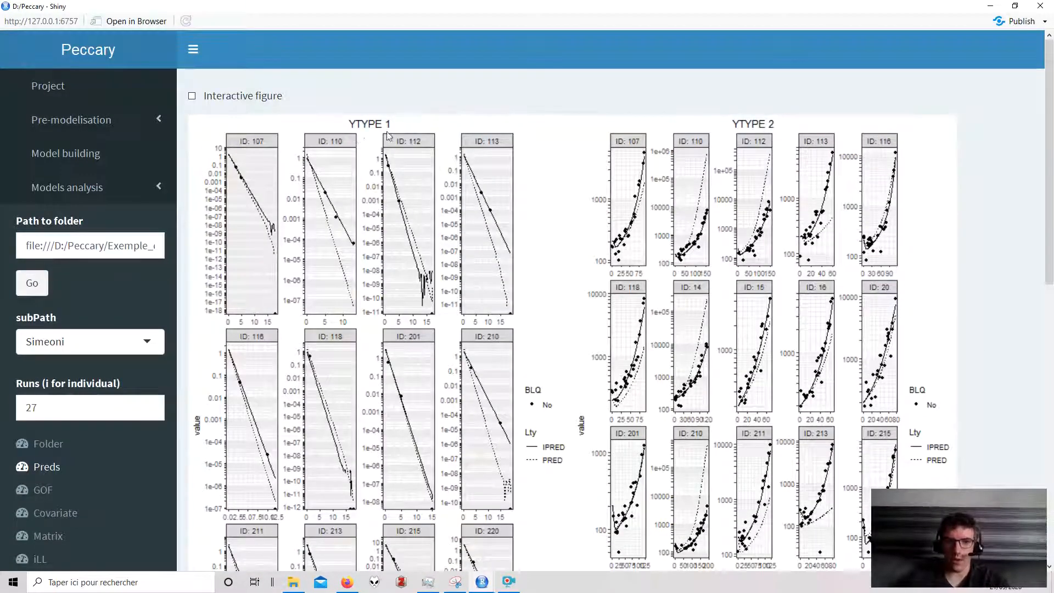
scroll(822, 167, "down", 5)
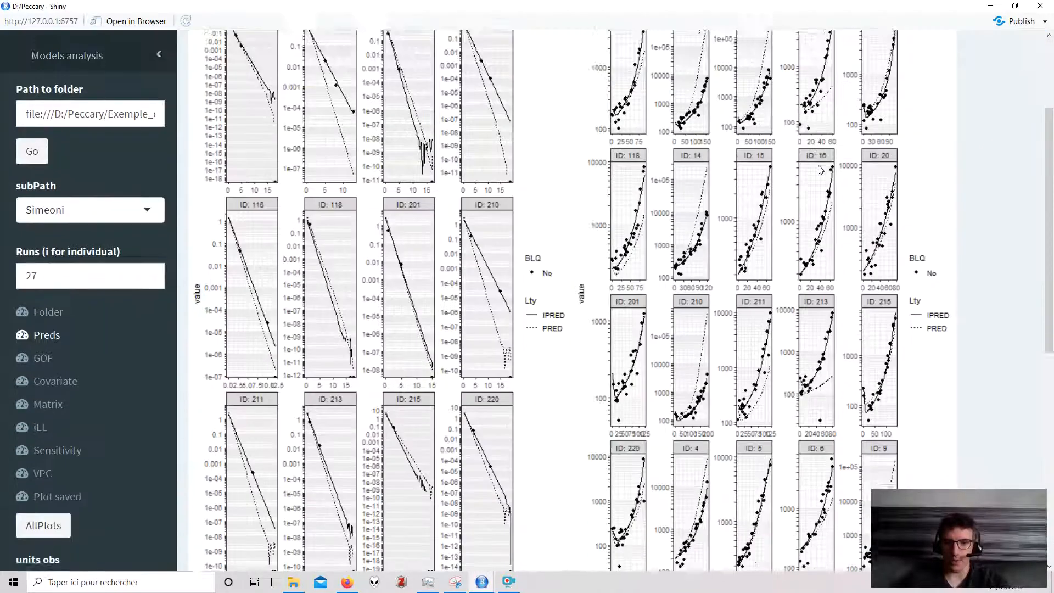
scroll(753, 387, "up", 2)
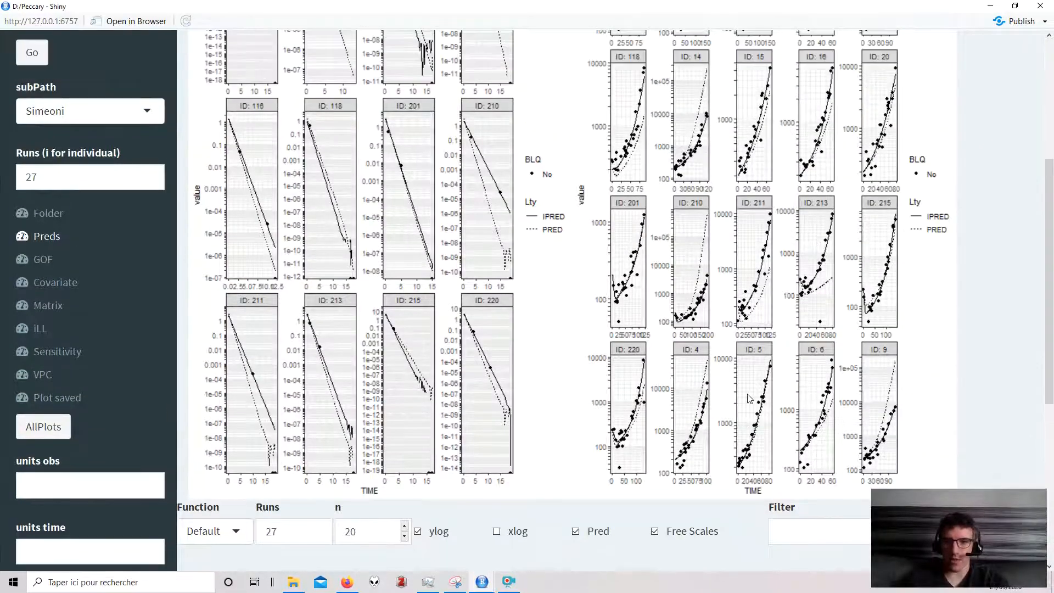
- Filter the prediction plots with ID == 210 and redraw them to inspect that individual
scroll(747, 397, "down", 3)
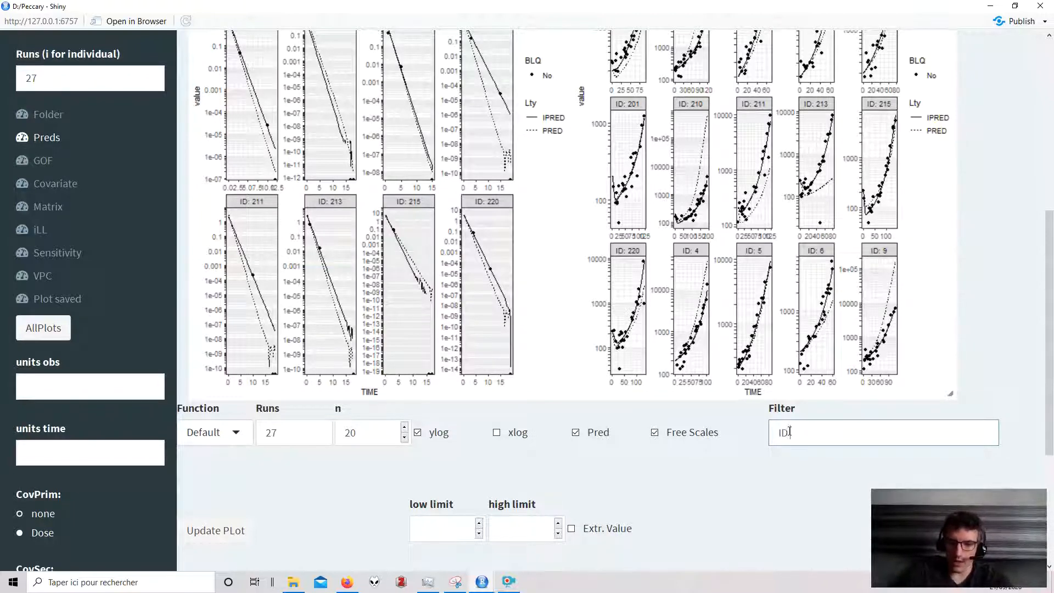
type("210")
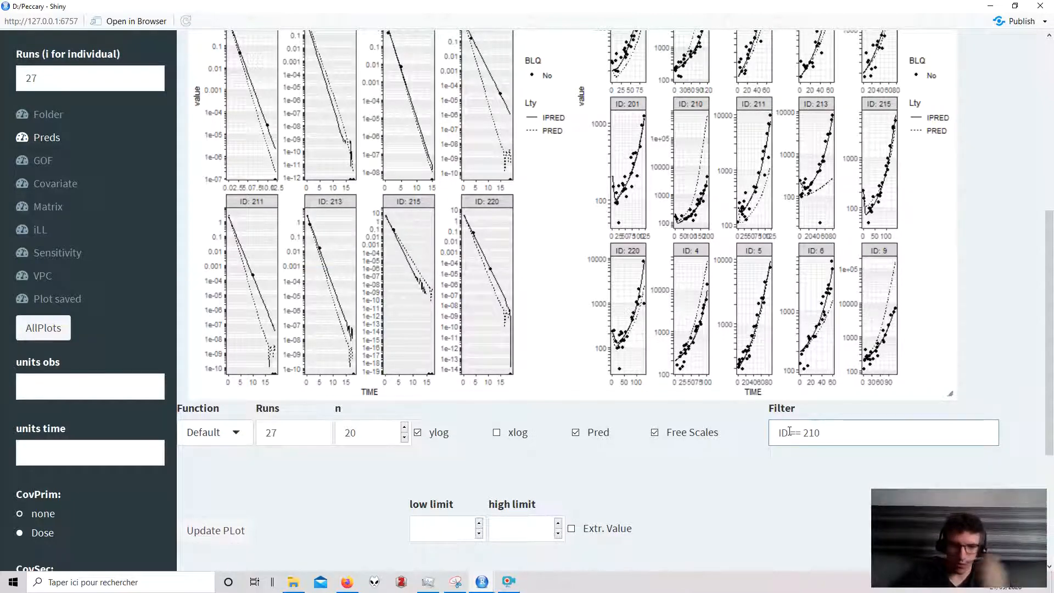
left_click(221, 531)
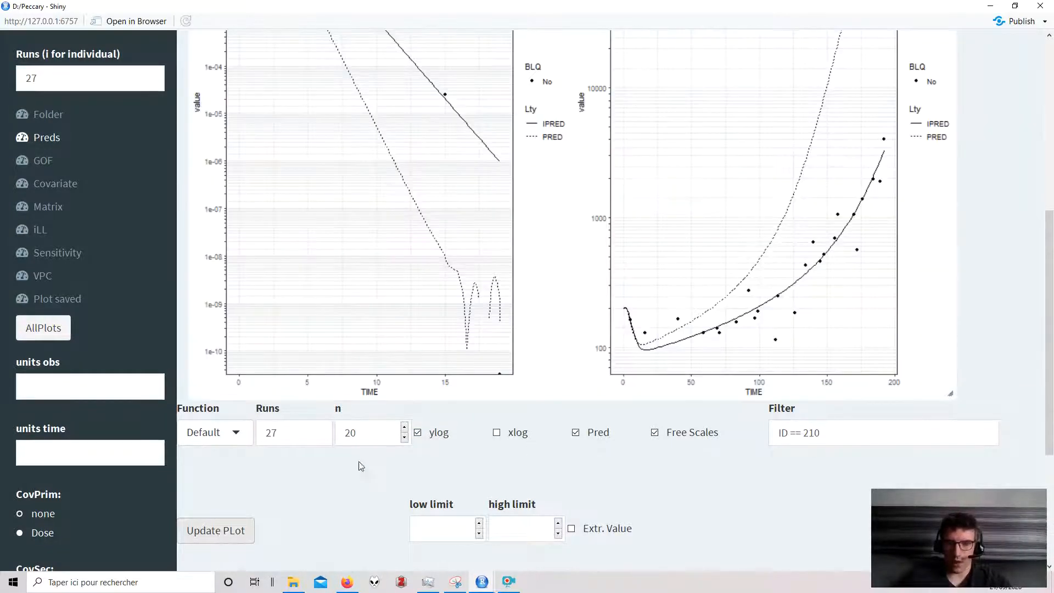
scroll(399, 382, "up", 3)
scroll(400, 382, "down", 3)
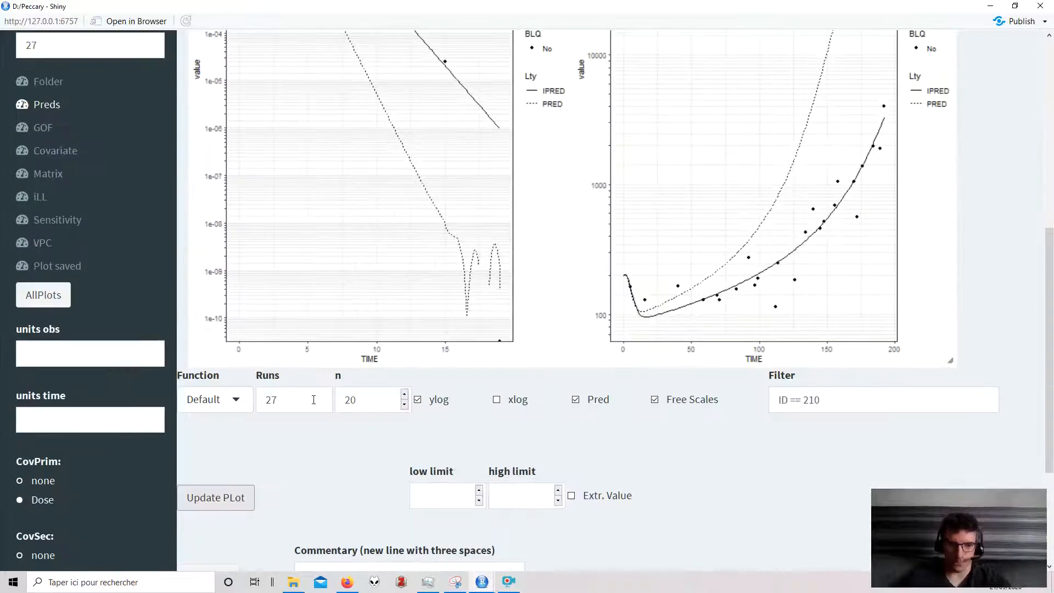
- Set the plot filter to ID %in% 210:214 and the plotted runs to 27:28, and redraw the prediction plots
left_click_drag(837, 403, 790, 402)
type("%in%")
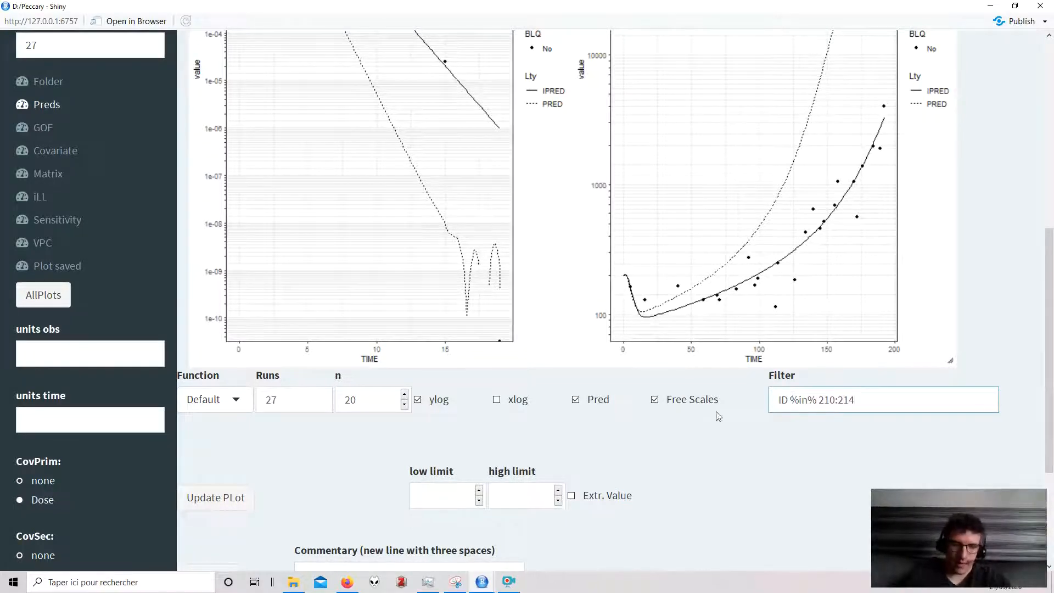
left_click(303, 407)
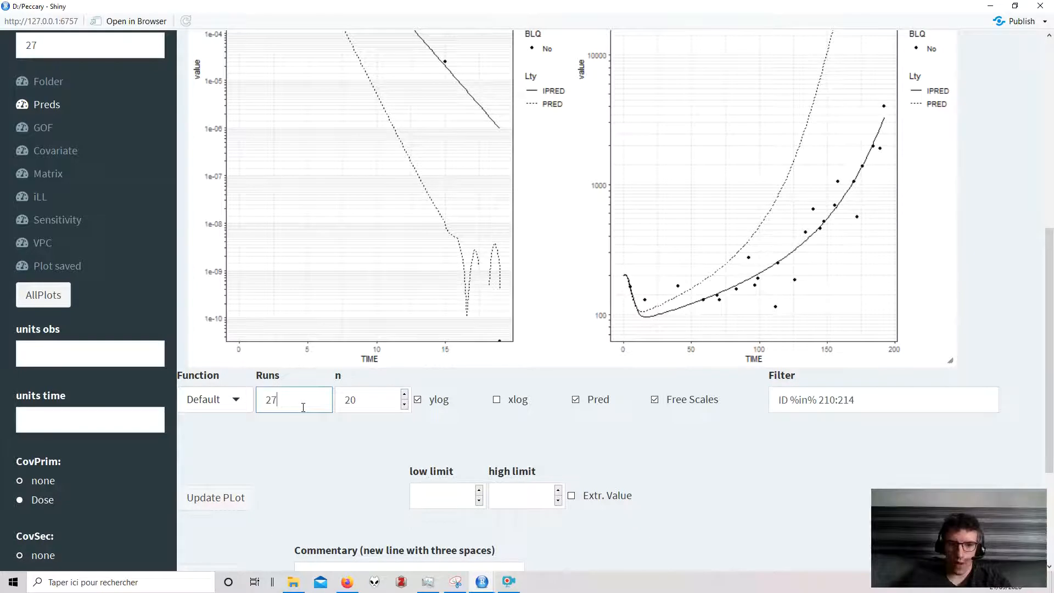
type(":28")
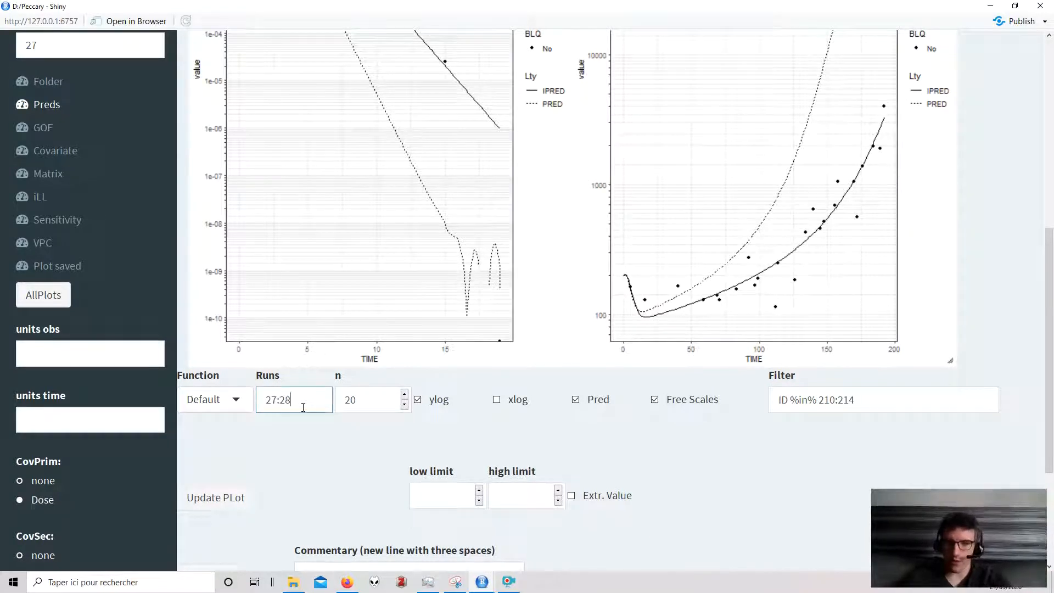
left_click(219, 500)
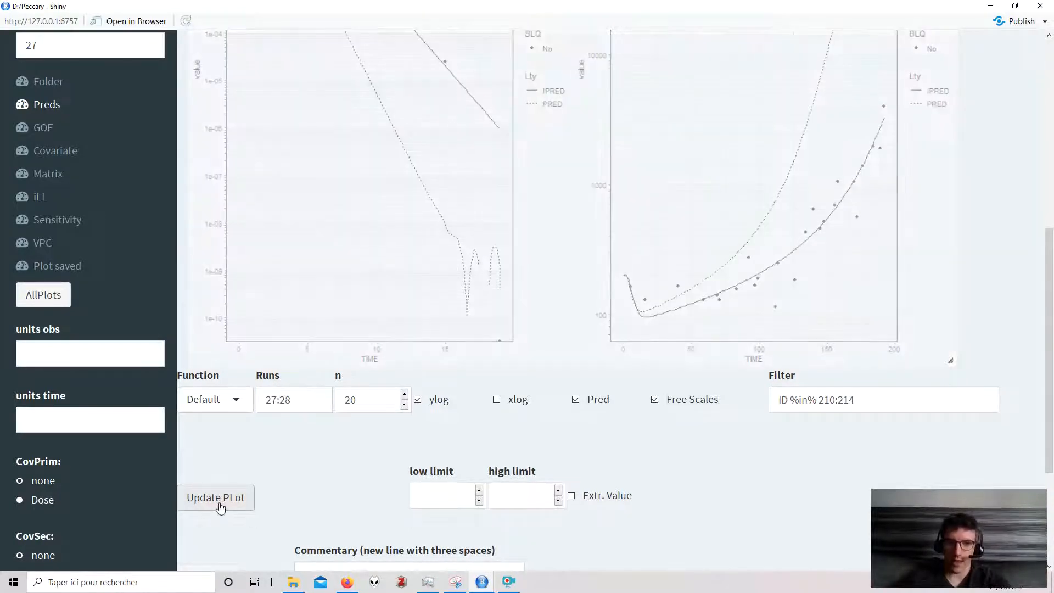
scroll(418, 463, "up", 1)
scroll(418, 462, "up", 2)
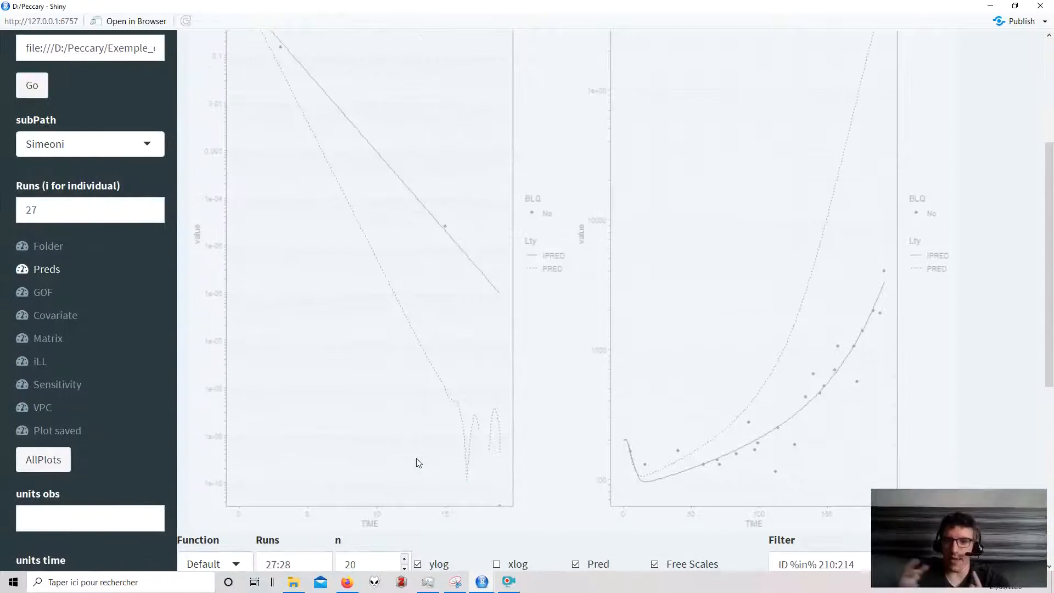
scroll(823, 439, "up", 2)
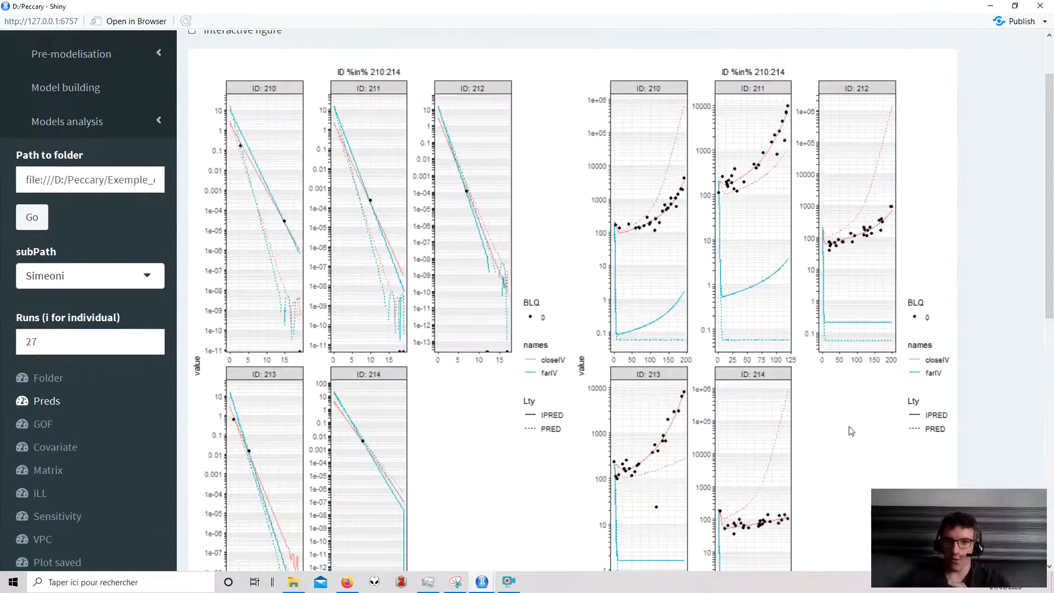
- Narrow the plot filter to ID %in% 210:213 and redraw the prediction plots
scroll(818, 439, "down", 5)
left_click(879, 425)
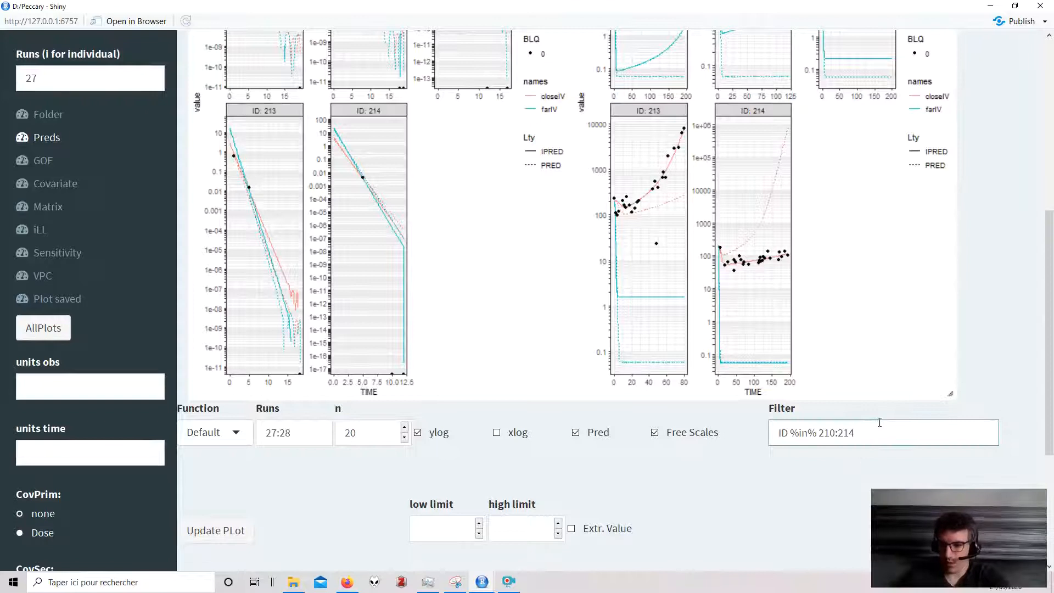
key("BackSpace")
type("3")
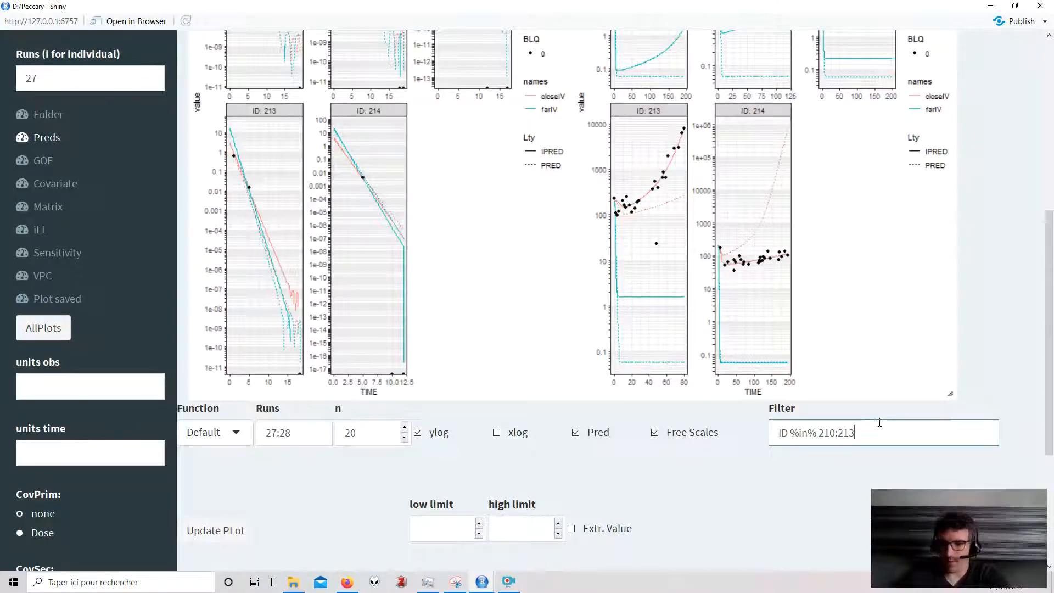
left_click(231, 531)
scroll(733, 247, "up", 1)
scroll(724, 253, "up", 4)
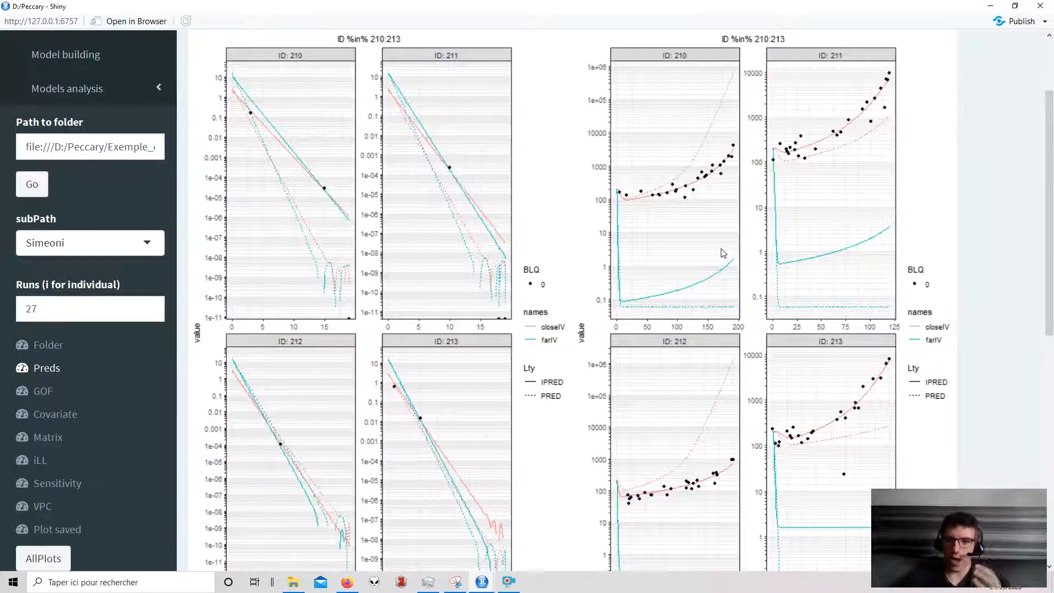
- Examine the closeIV and farIV predictions against the observations for individuals 210 to 213, along with the plot options
scroll(712, 258, "down", 1)
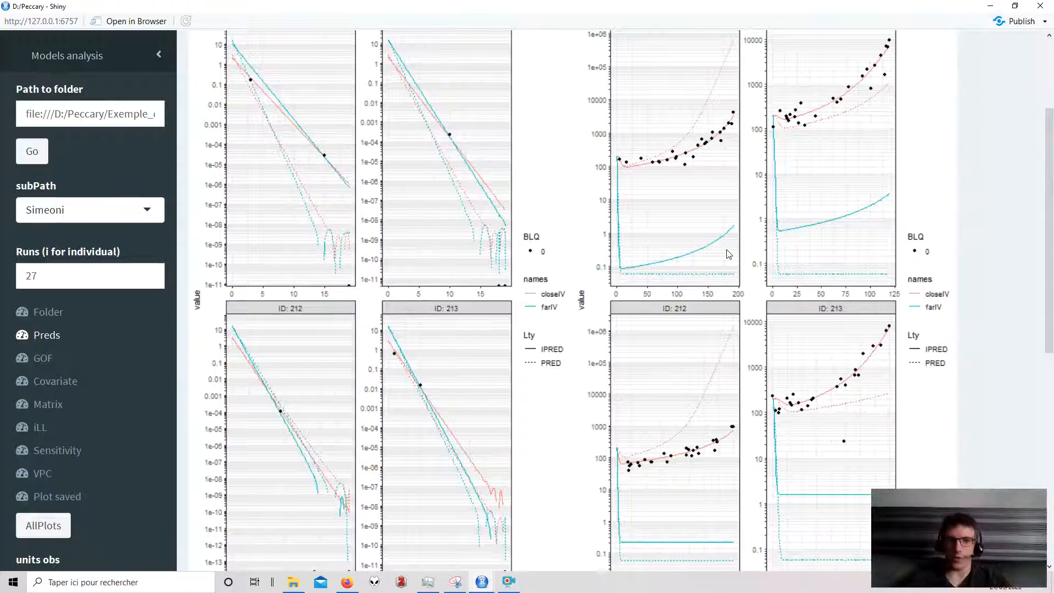
scroll(729, 254, "down", 1)
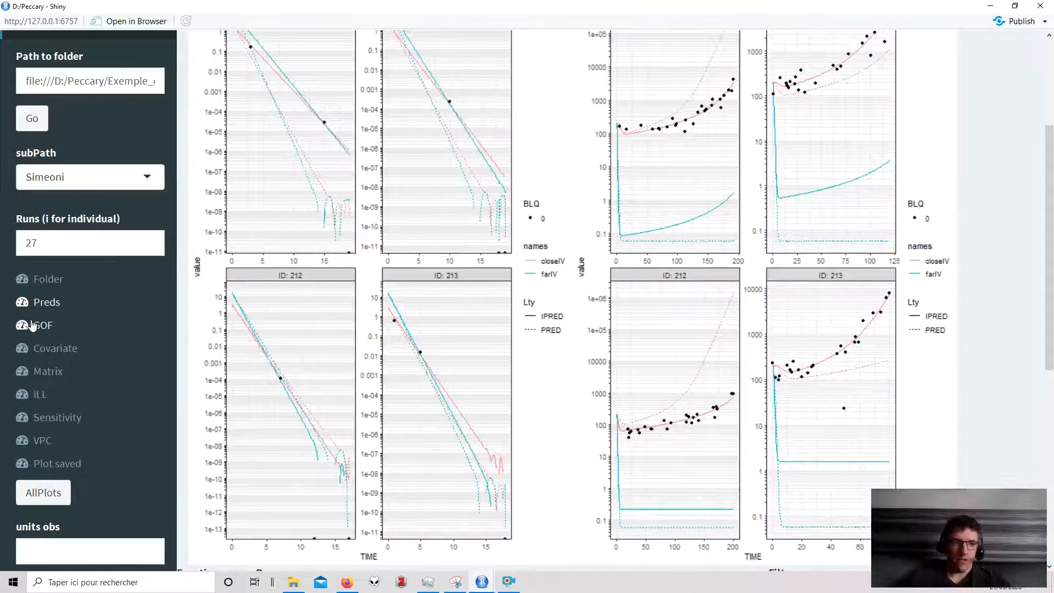
scroll(341, 356, "down", 6)
scroll(453, 410, "up", 7)
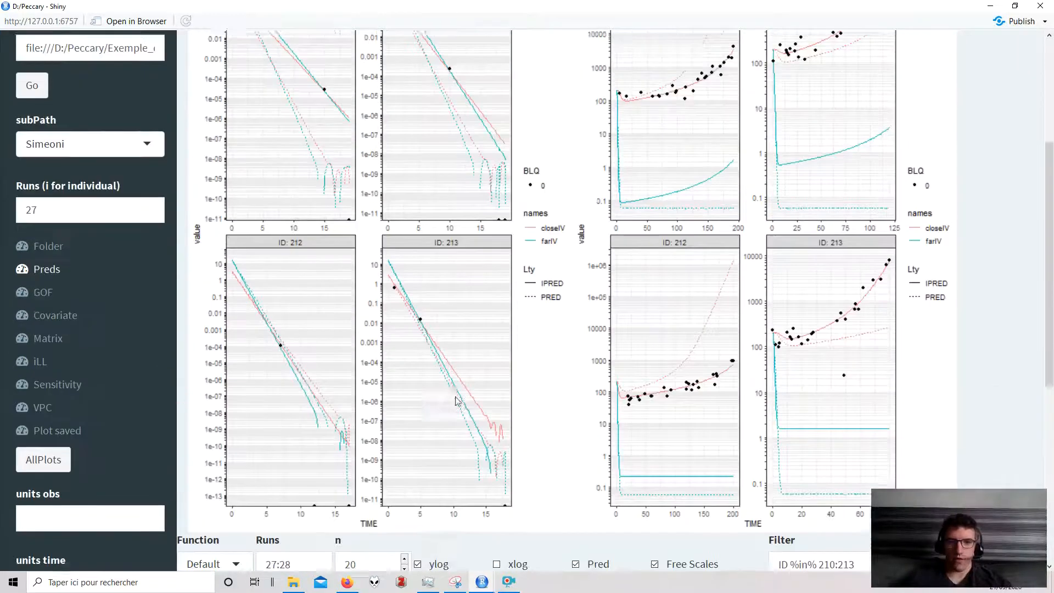
scroll(611, 468, "down", 11)
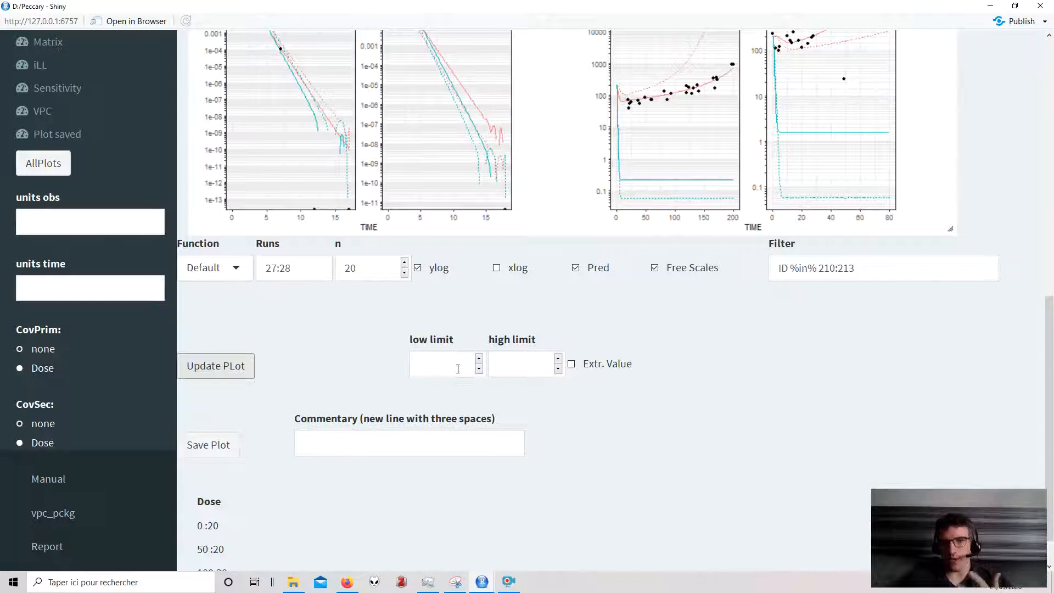
scroll(455, 368, "up", 2)
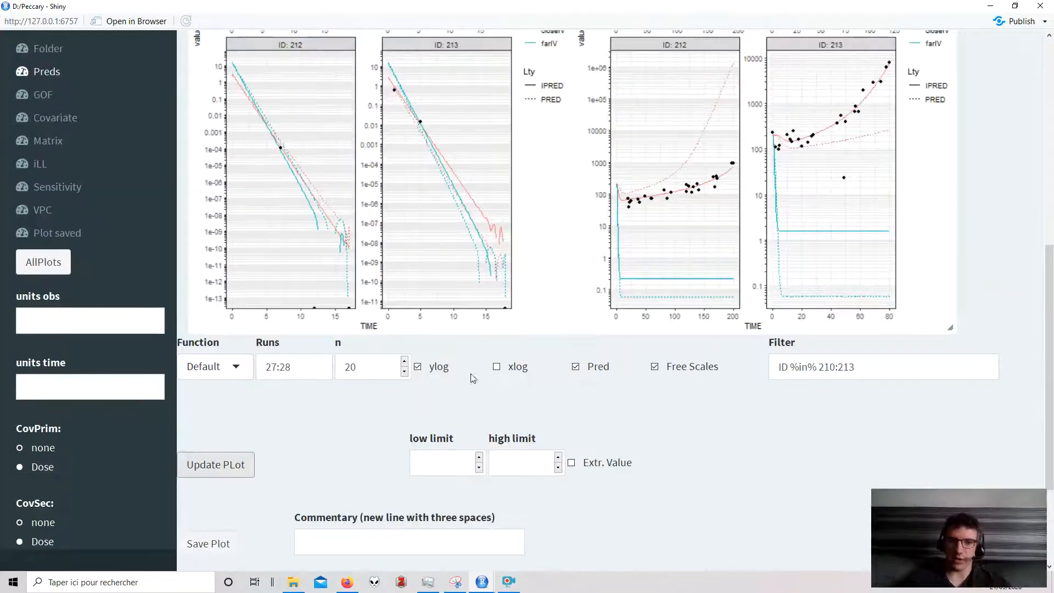
scroll(471, 384, "up", 4)
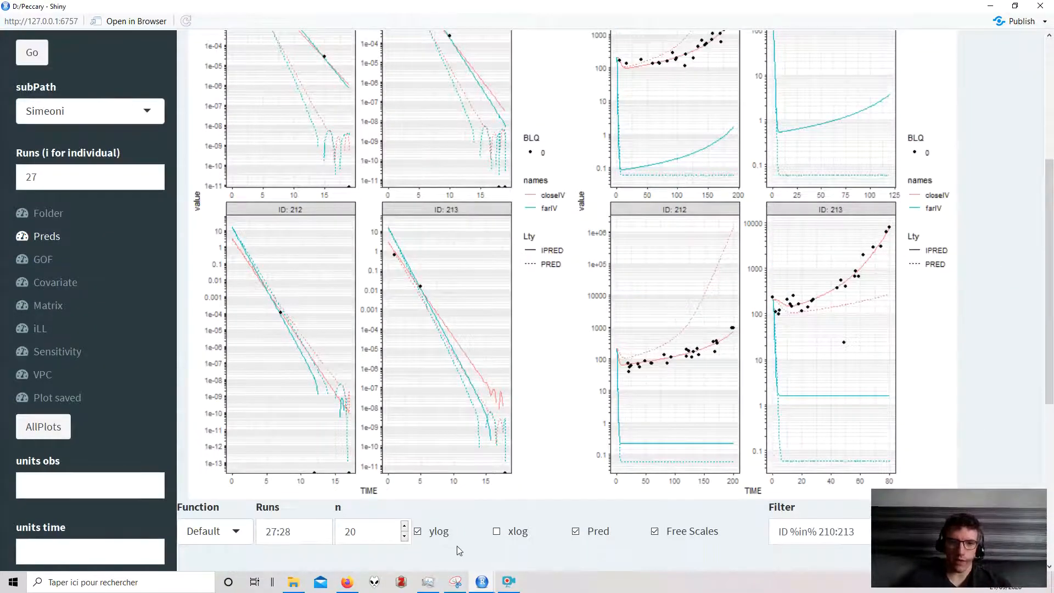
- Set the plots' low limit to 0.00001, redraw them, and review the prediction curves
scroll(313, 359, "down", 2)
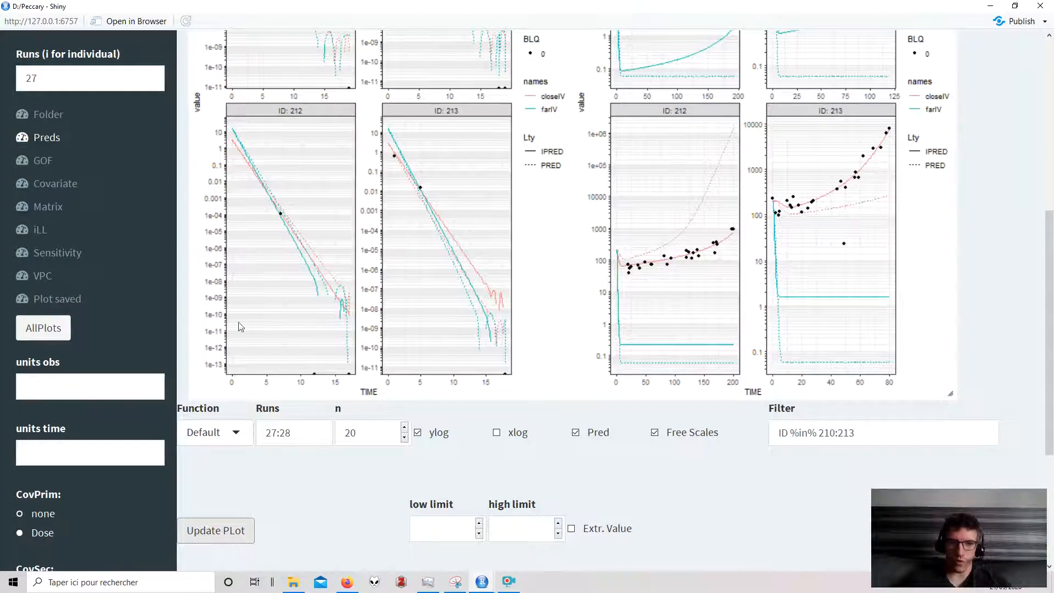
left_click(430, 526)
type("0.00001")
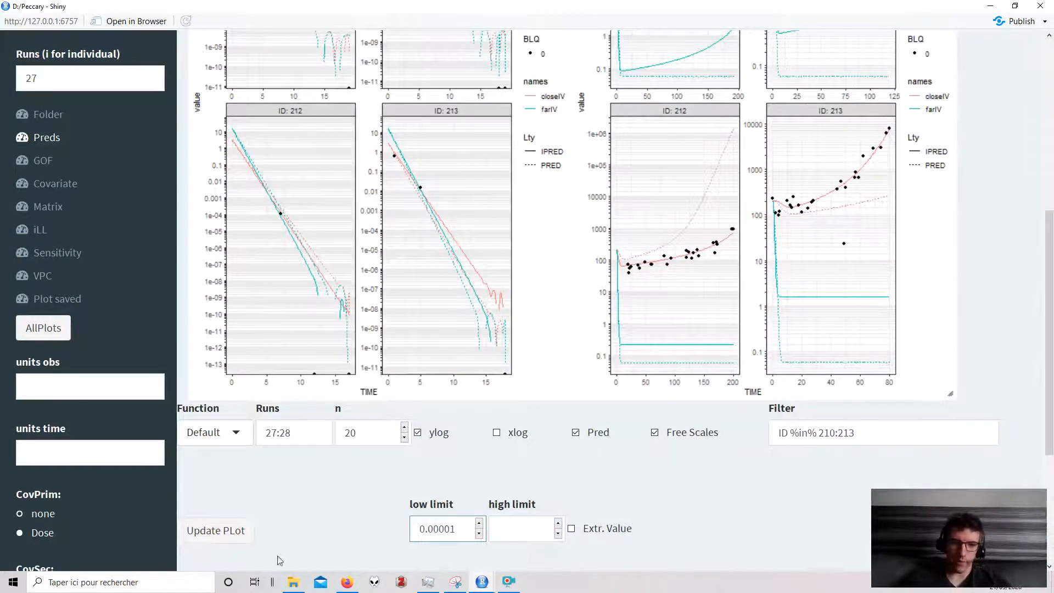
left_click(222, 533)
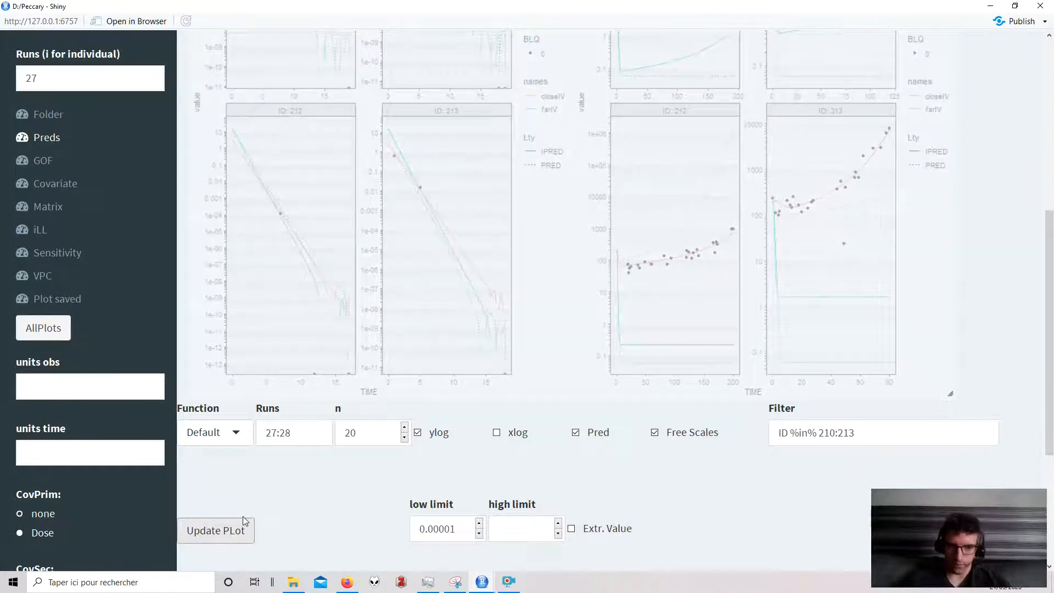
scroll(246, 521, "up", 2)
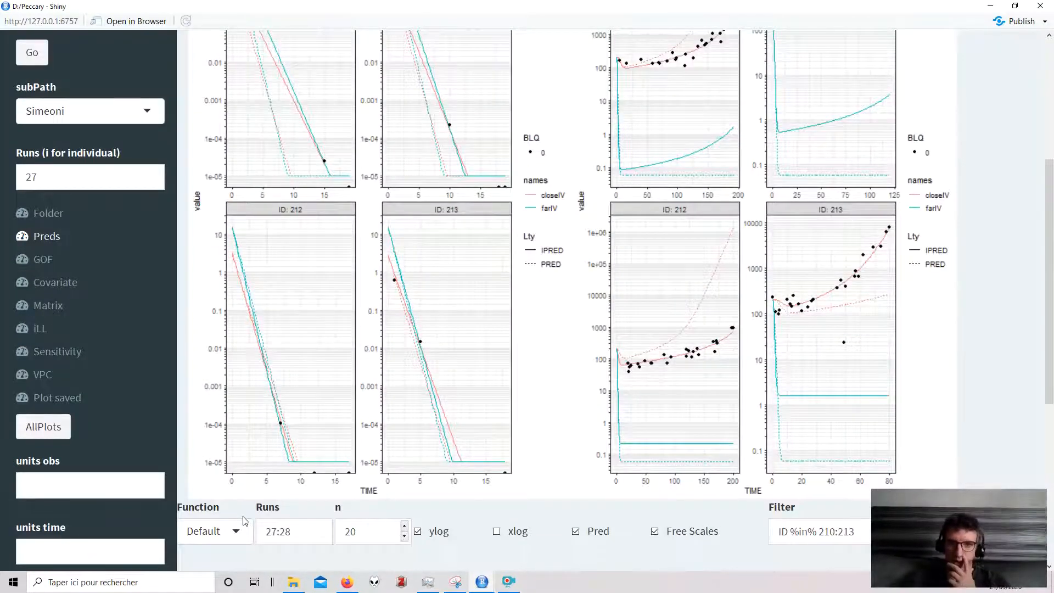
scroll(246, 520, "up", 3)
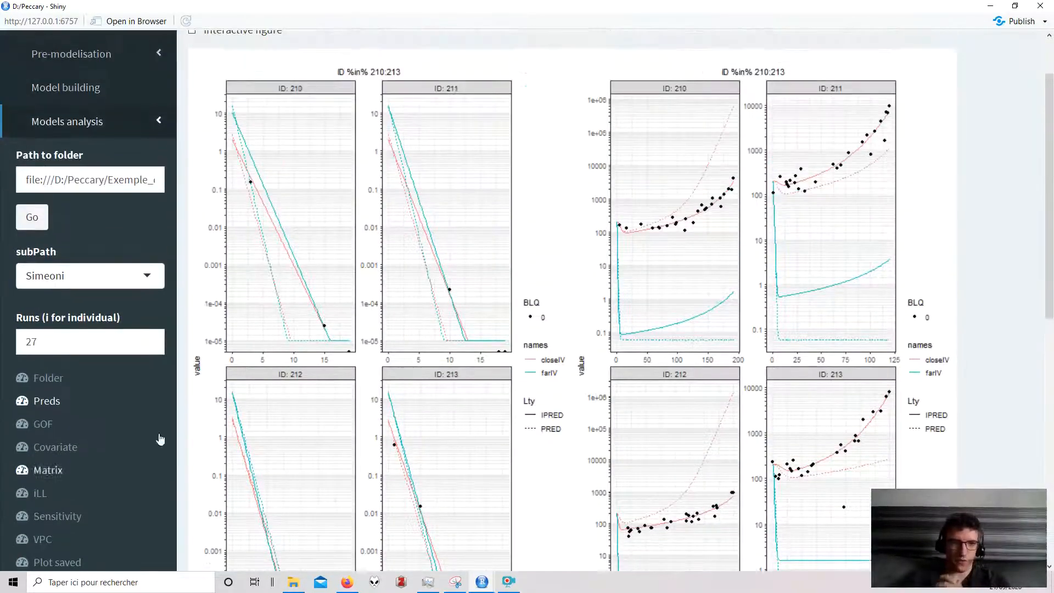
- Open the goodness-of-fit plots for run 27 and examine its observation, prediction and residual diagnostics
left_click(39, 425)
scroll(569, 424, "up", 1)
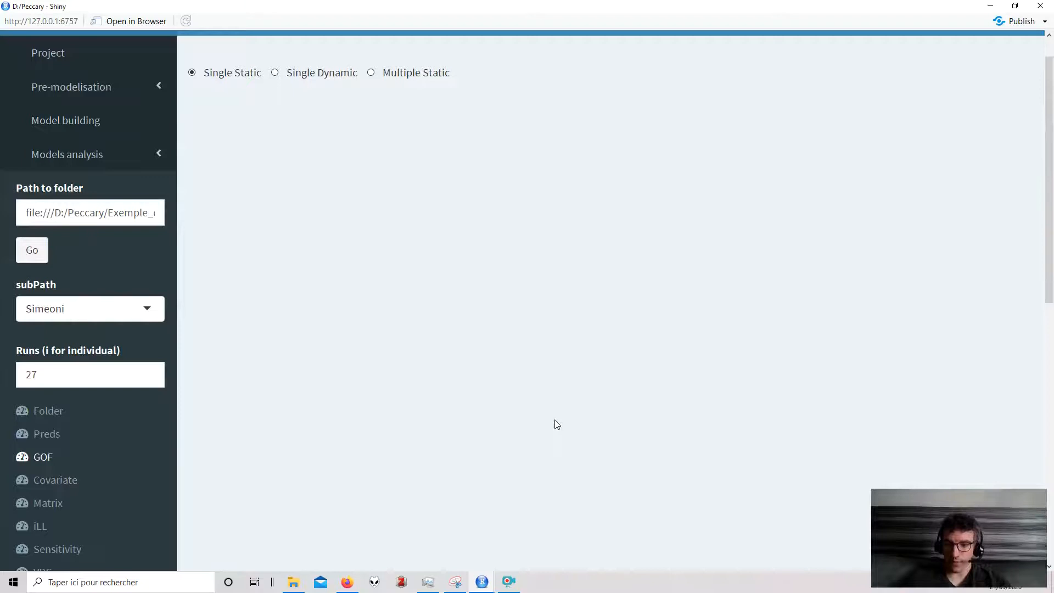
scroll(556, 424, "down", 1)
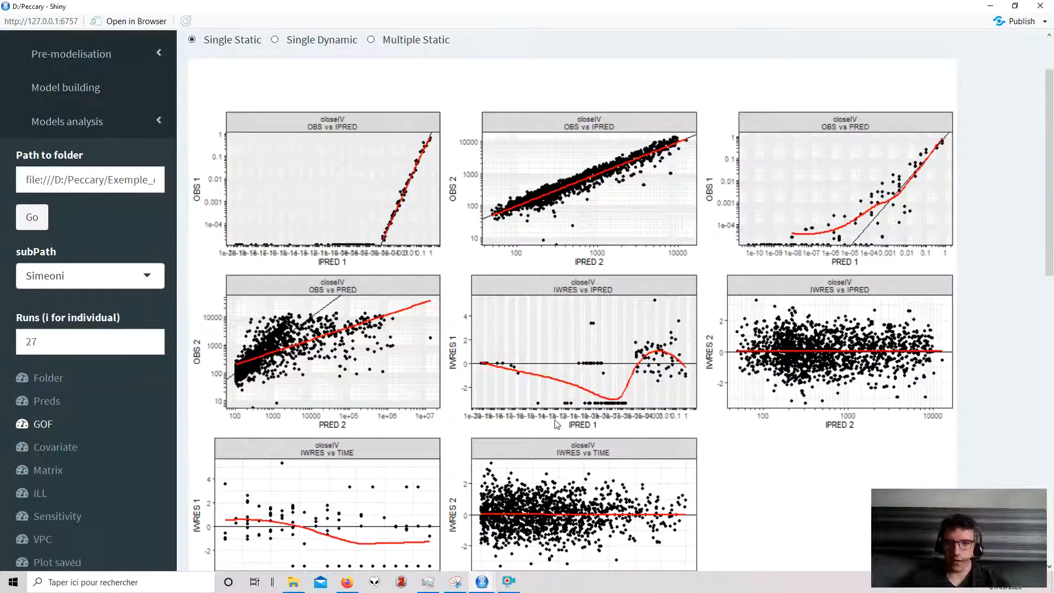
scroll(557, 425, "down", 1)
scroll(556, 424, "up", 3)
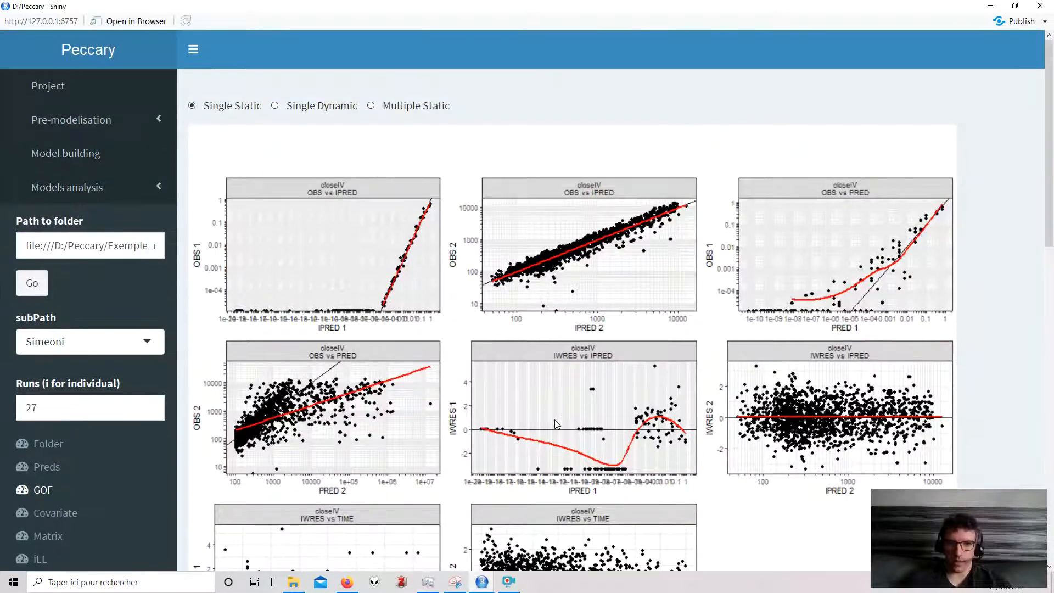
scroll(557, 425, "down", 3)
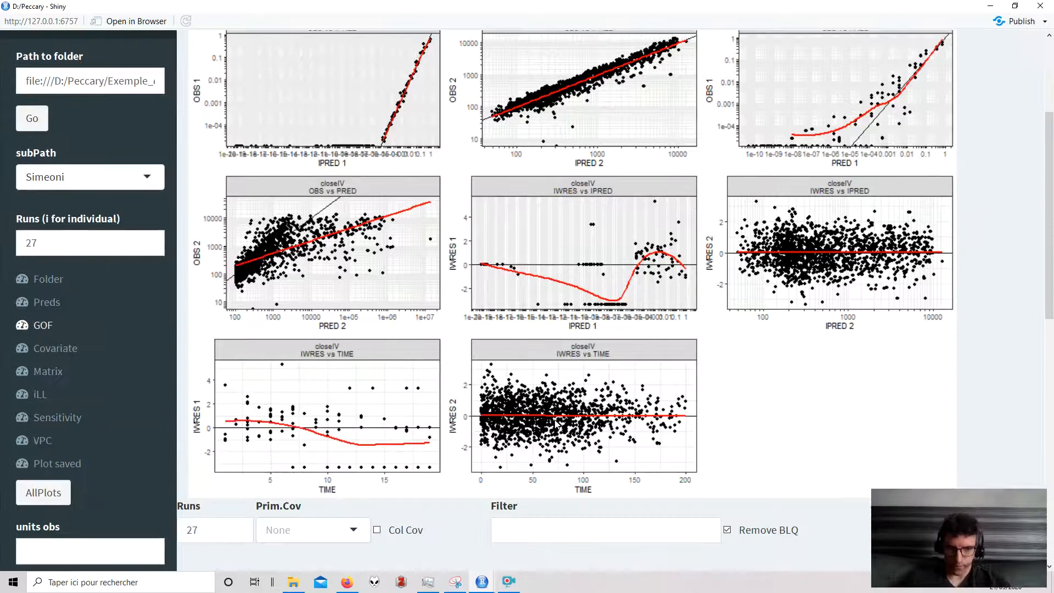
scroll(557, 424, "up", 3)
scroll(557, 425, "down", 4)
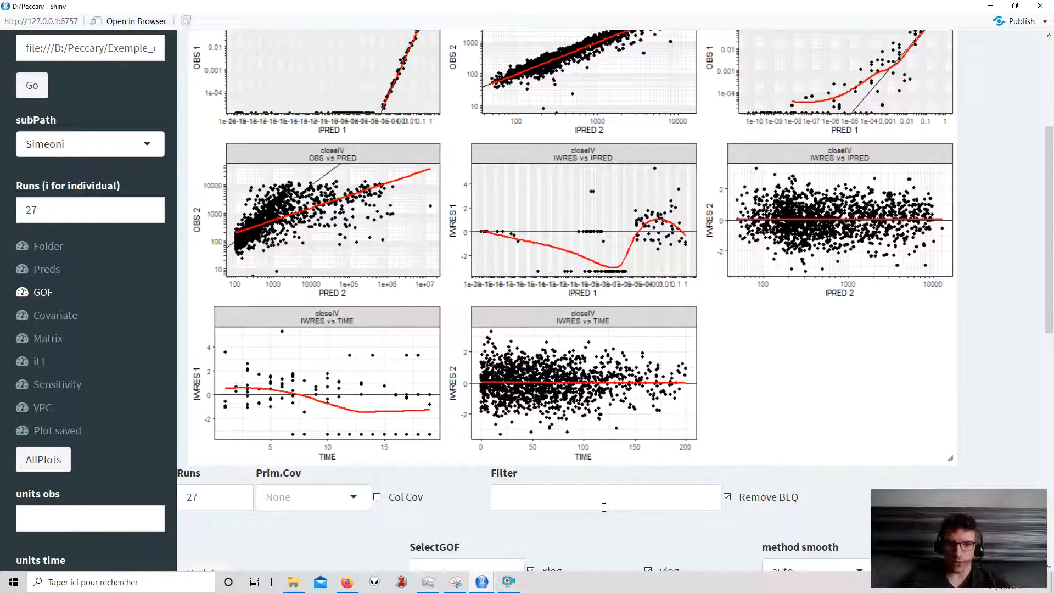
- Filter the goodness-of-fit plots to YTYPE == 2 and redraw them
scroll(600, 511, "down", 1)
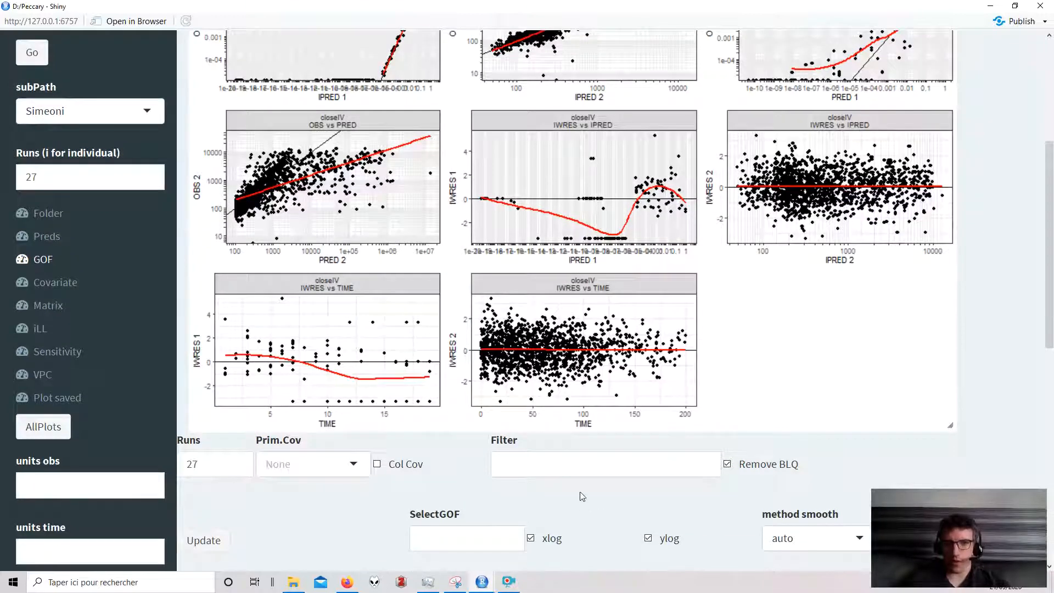
left_click(577, 476)
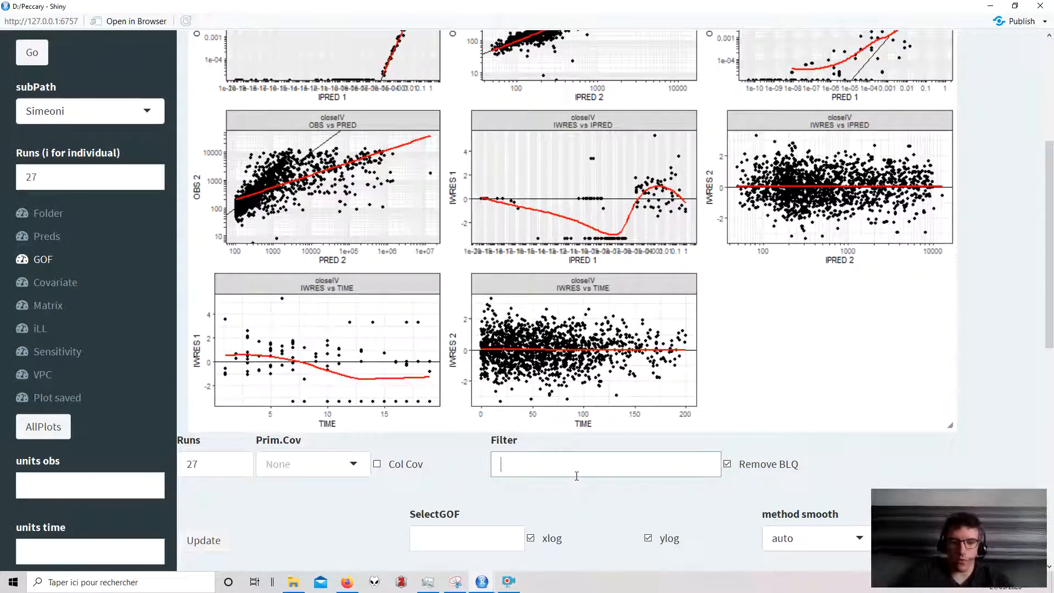
type("YTYPE == 2")
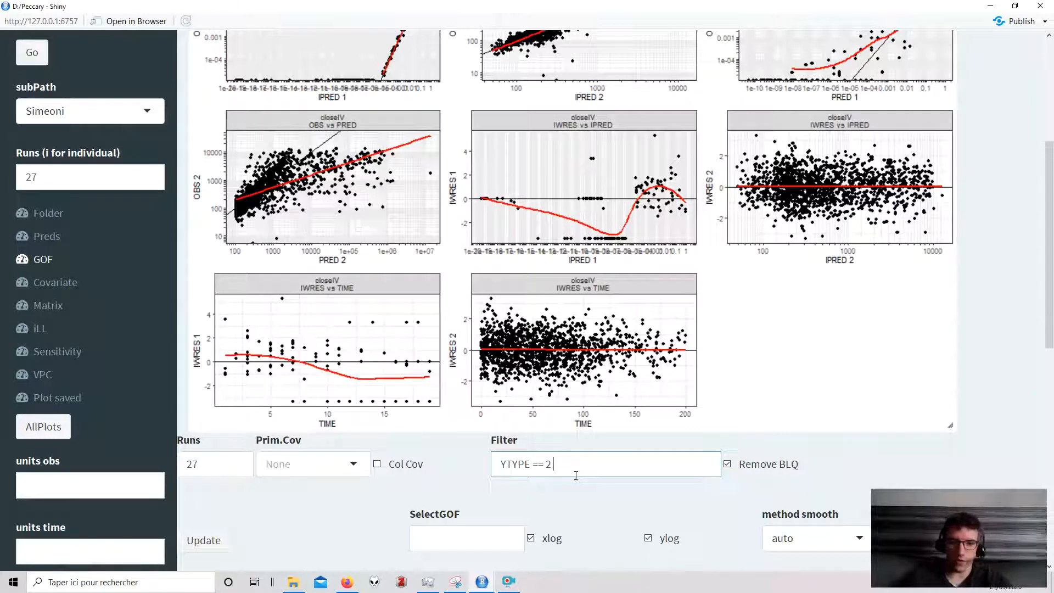
left_click(219, 546)
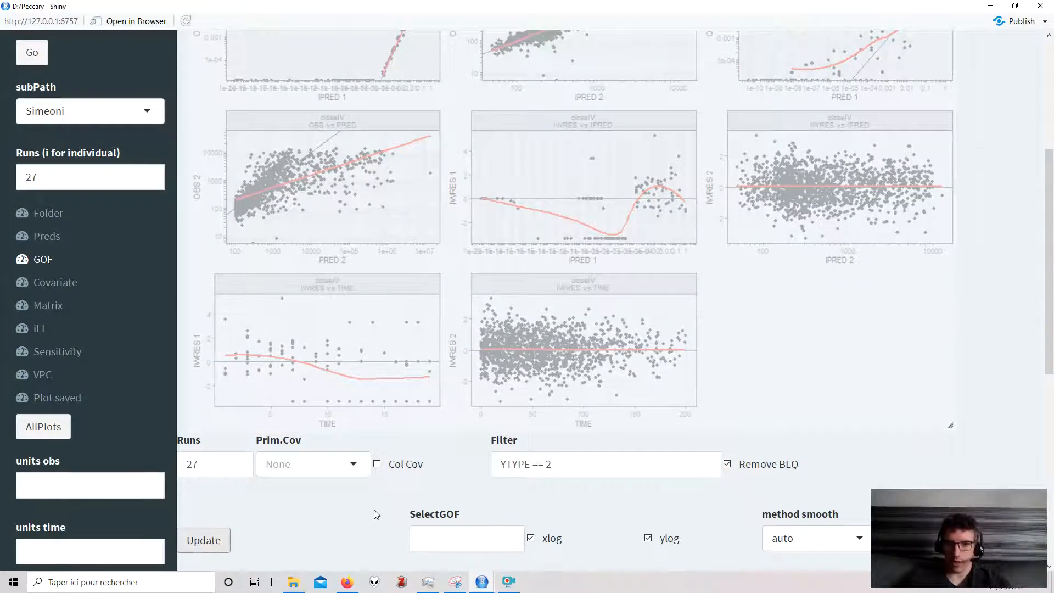
scroll(374, 510, "up", 2)
scroll(373, 509, "down", 10)
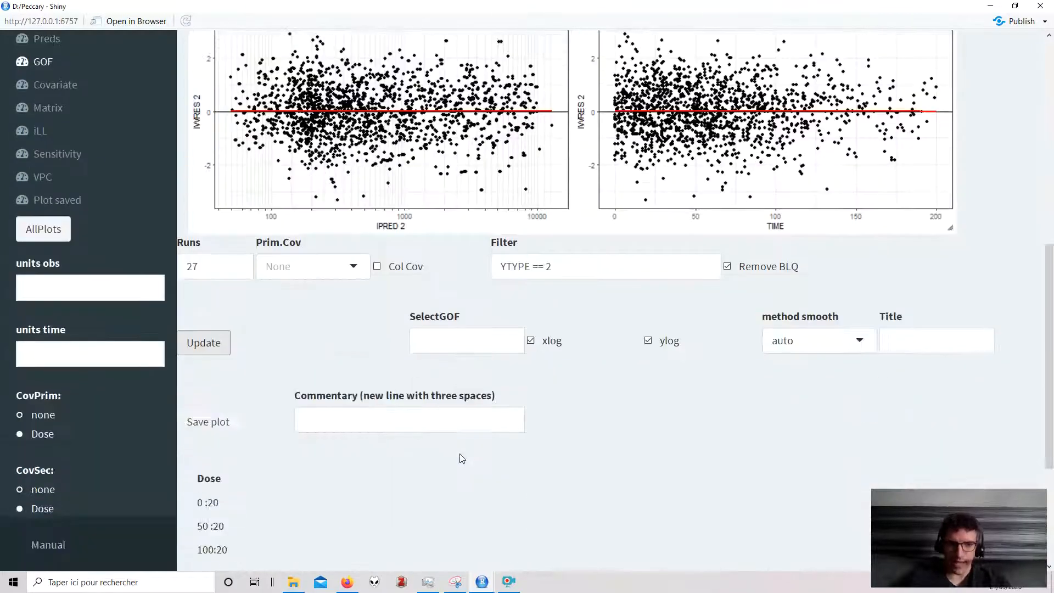
- Set the goodness-of-fit runs to 27 28 and review the list of available plots for both runs
scroll(434, 387, "up", 4)
left_click(233, 273)
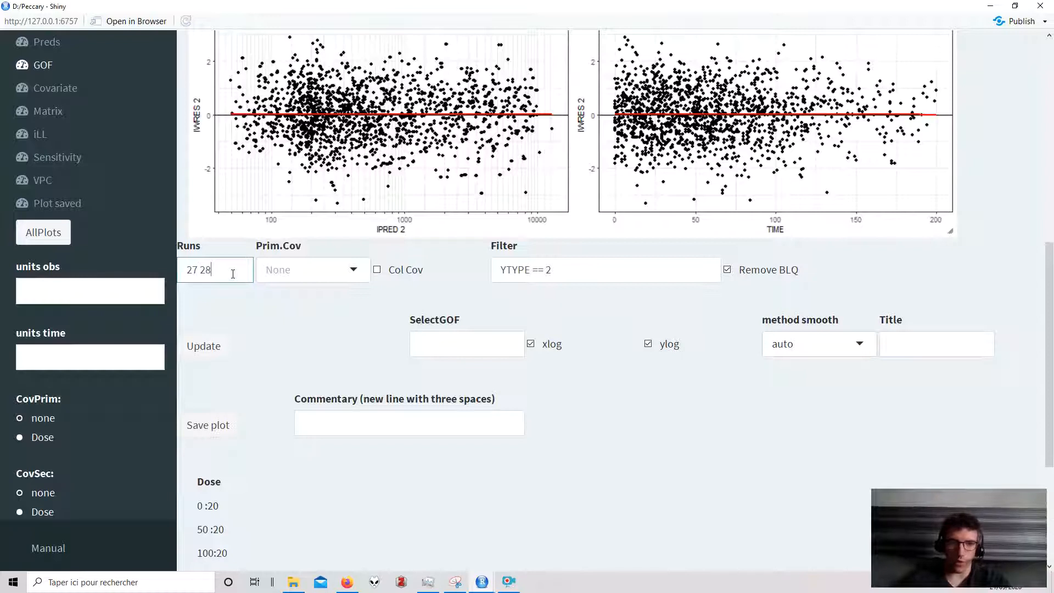
scroll(308, 406, "down", 4)
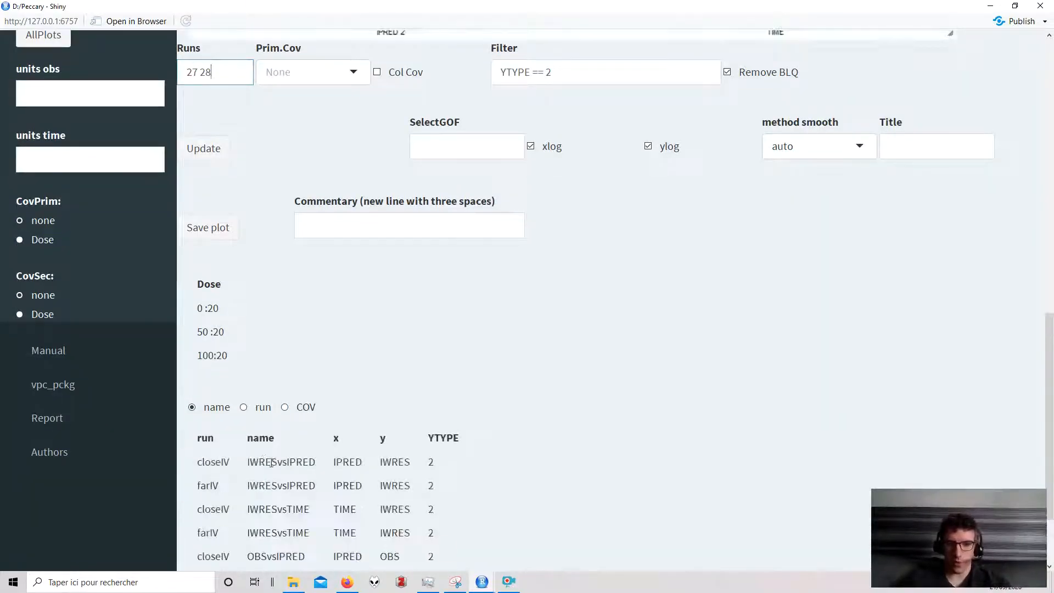
scroll(263, 448, "down", 2)
scroll(459, 464, "up", 16)
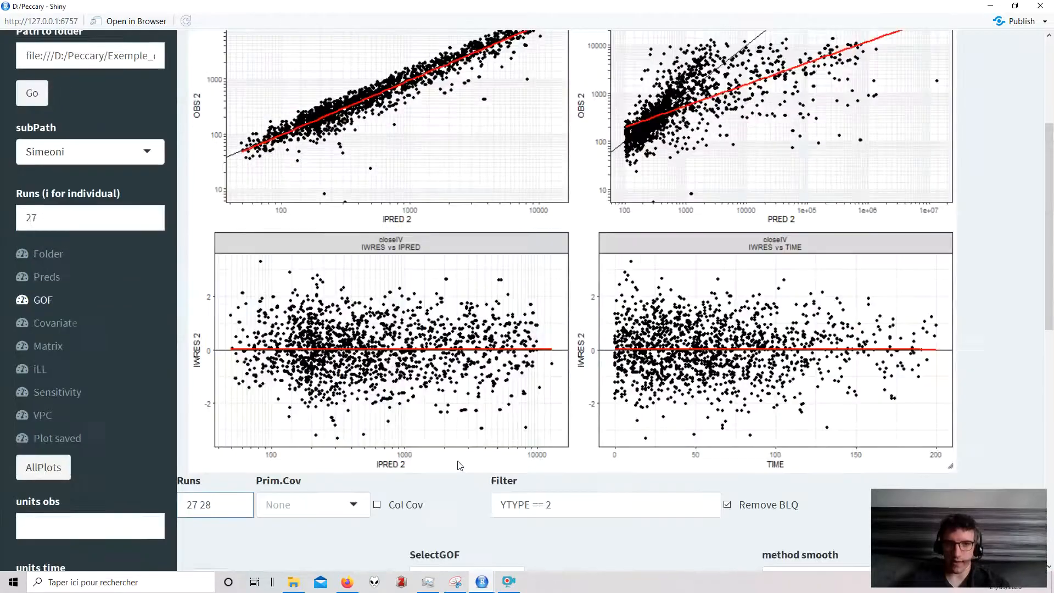
- Restrict the goodness-of-fit selection to the OBS vs PRED plot
scroll(460, 466, "down", 3)
left_click(452, 488)
scroll(454, 488, "up", 1)
scroll(454, 488, "up", 2)
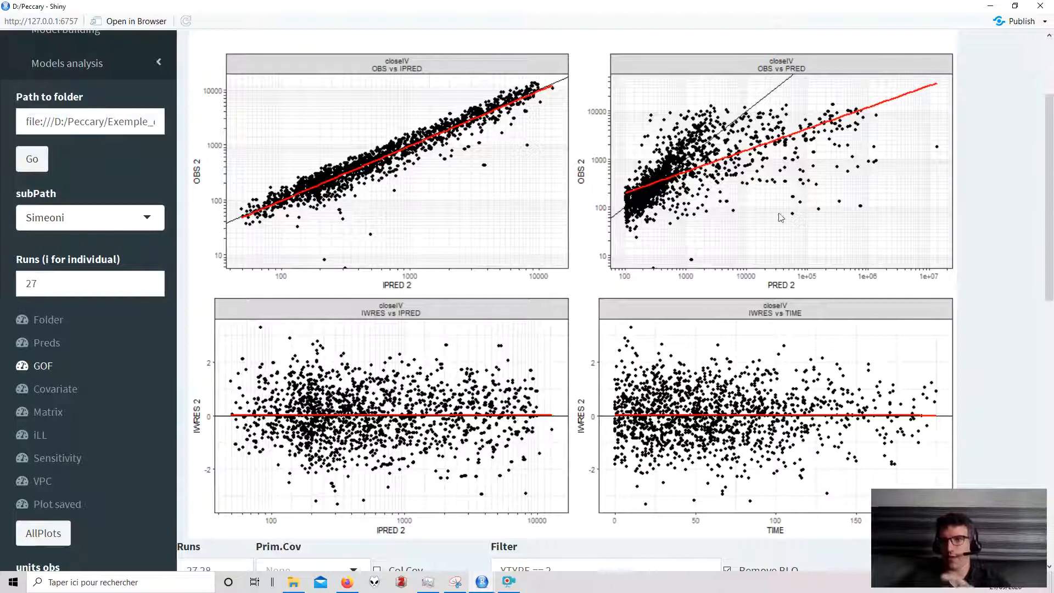
scroll(675, 203, "down", 3)
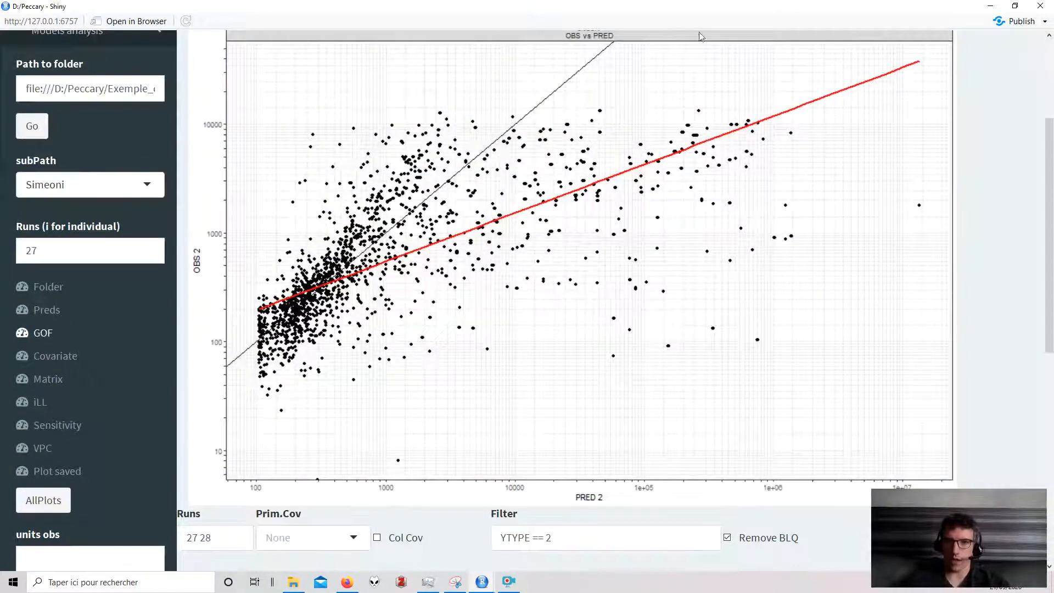
- Switch the goodness-of-fit display to Multiple Static to compare OBS vs PRED for closeIV and farIV
scroll(596, 130, "up", 1)
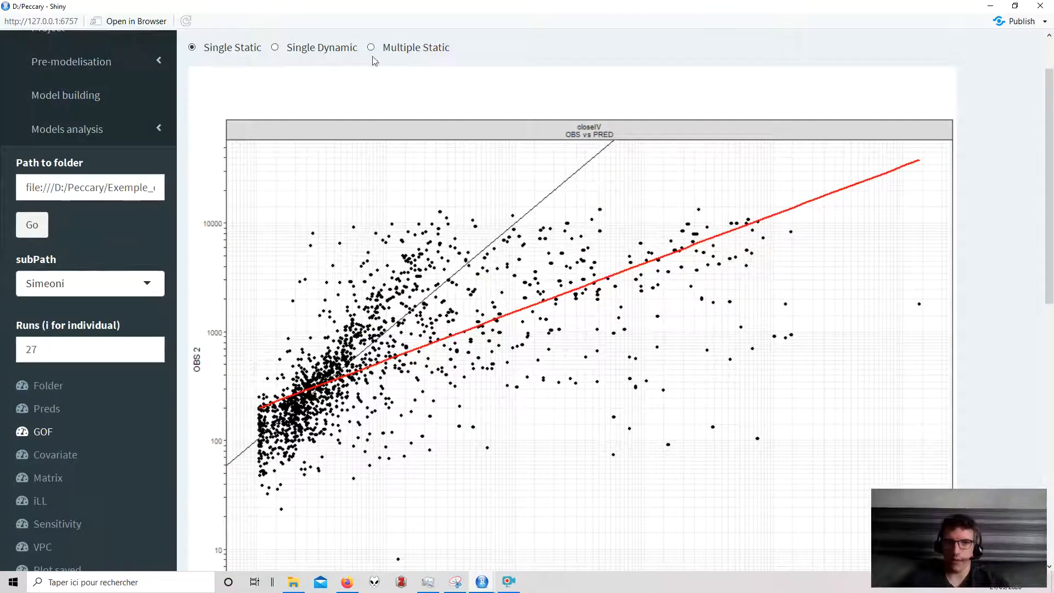
left_click(386, 52)
scroll(535, 199, "down", 1)
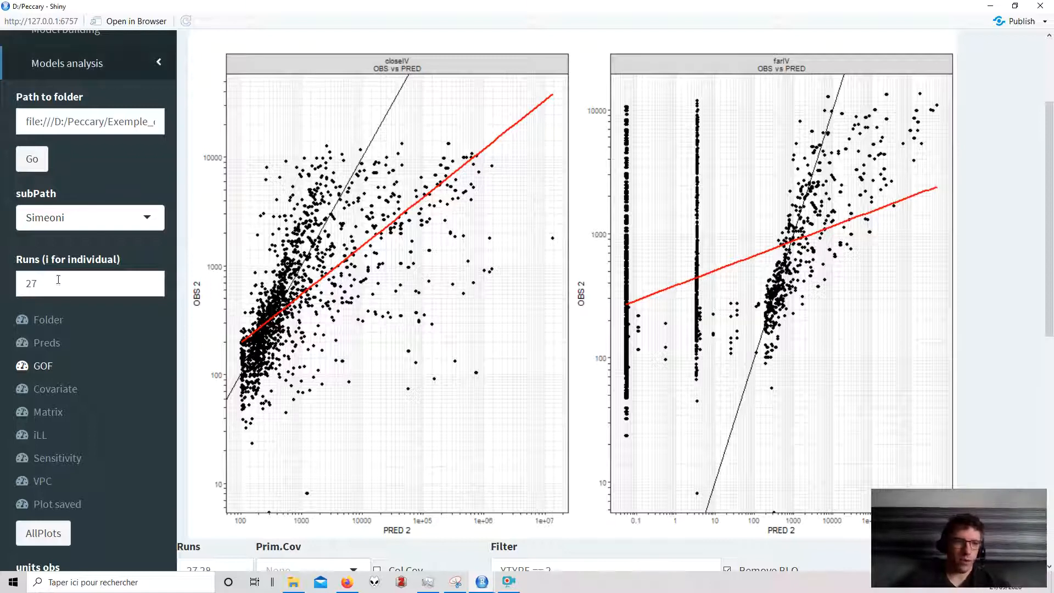
- Return to the folder's run list, set the subPath to nlmixr_test, and check the numbers of its runs
left_click(48, 320)
left_click(88, 217)
left_click(88, 236)
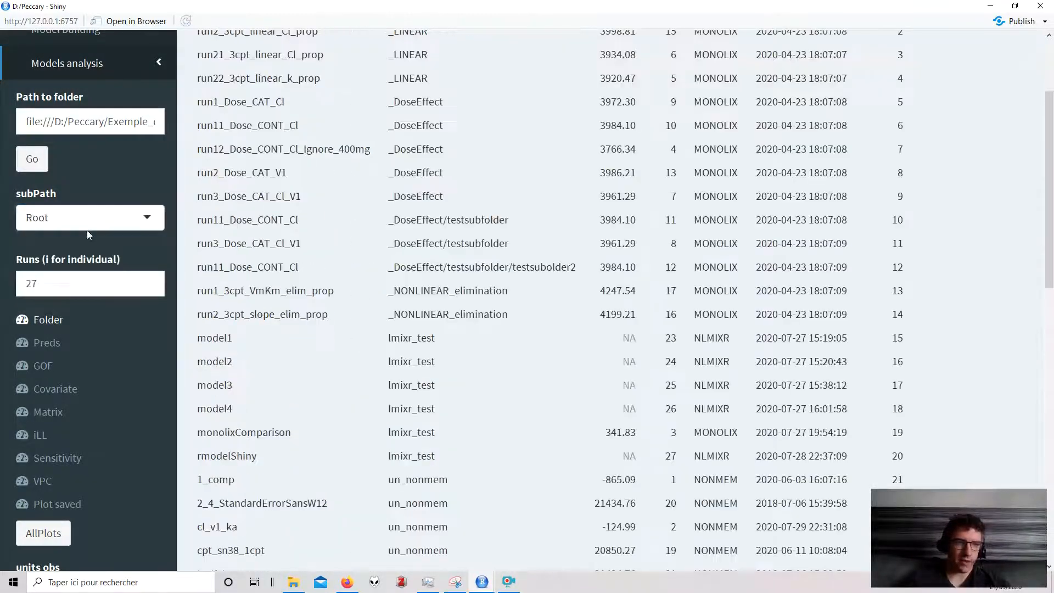
left_click(87, 228)
scroll(96, 354, "down", 2)
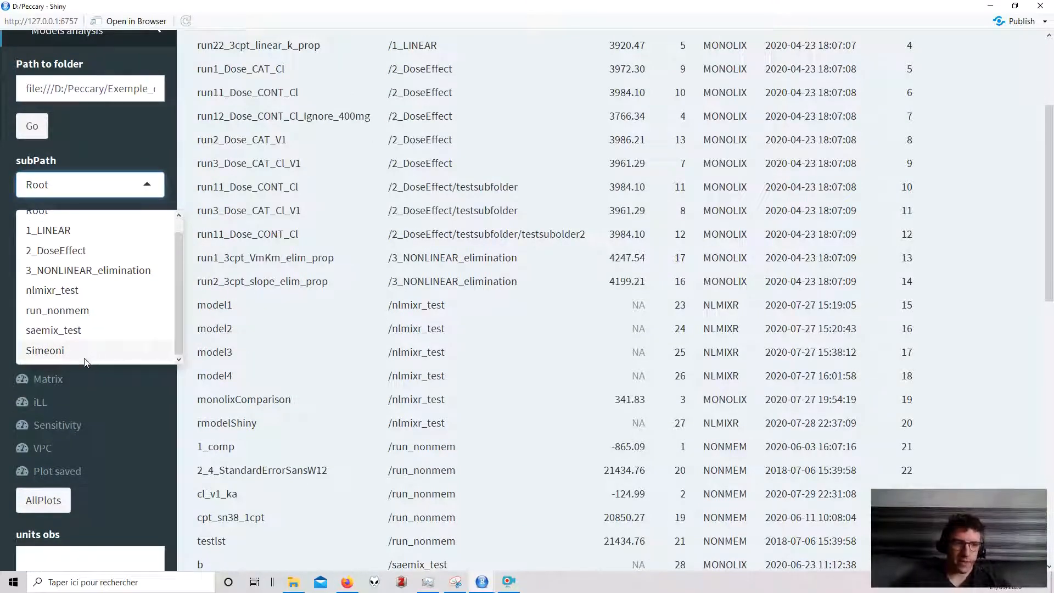
left_click(60, 291)
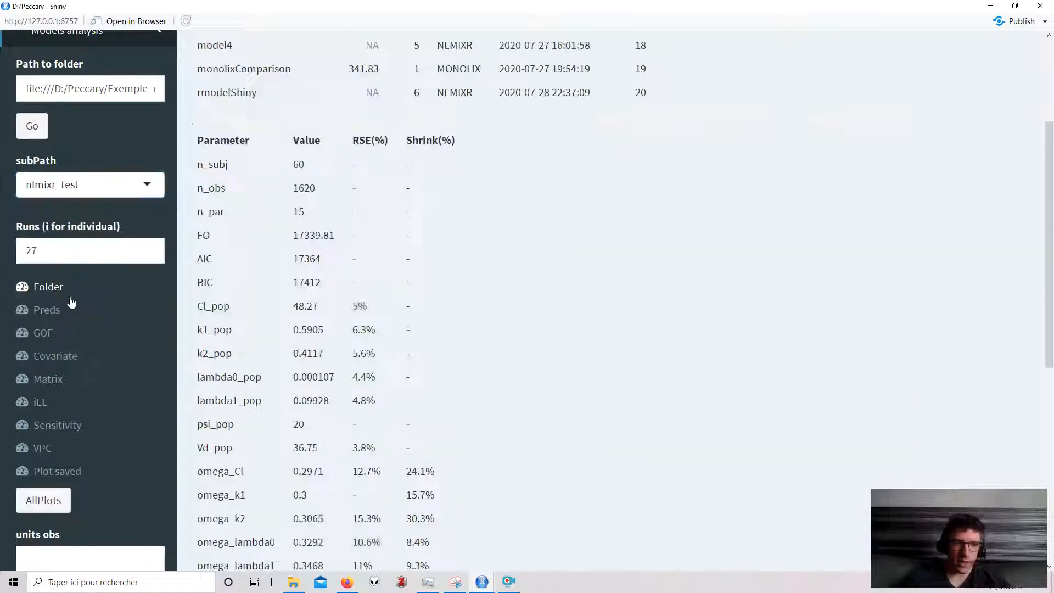
scroll(731, 313, "up", 3)
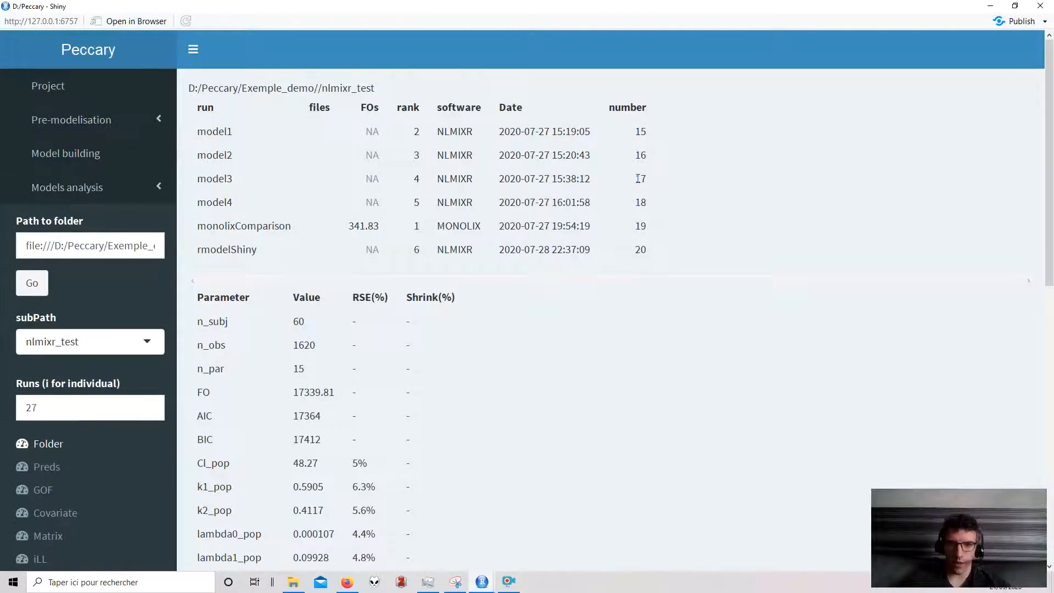
left_click_drag(638, 179, 656, 258)
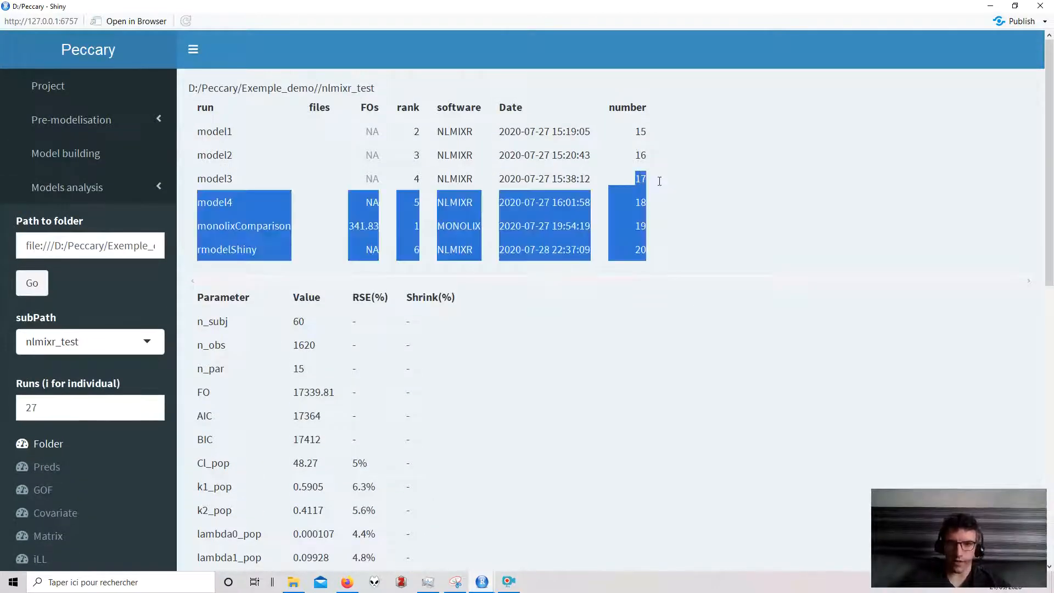
- Open the prediction plots, set the plotted runs to 17:20, and redraw
left_click(49, 467)
scroll(93, 474, "down", 7)
left_click_drag(308, 400, 202, 391)
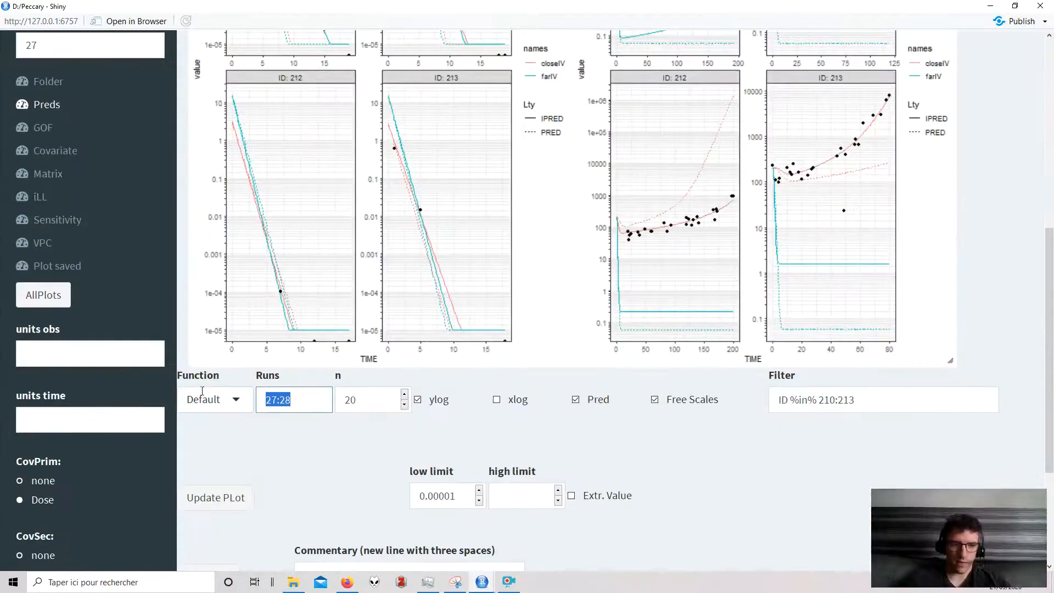
type("17:20")
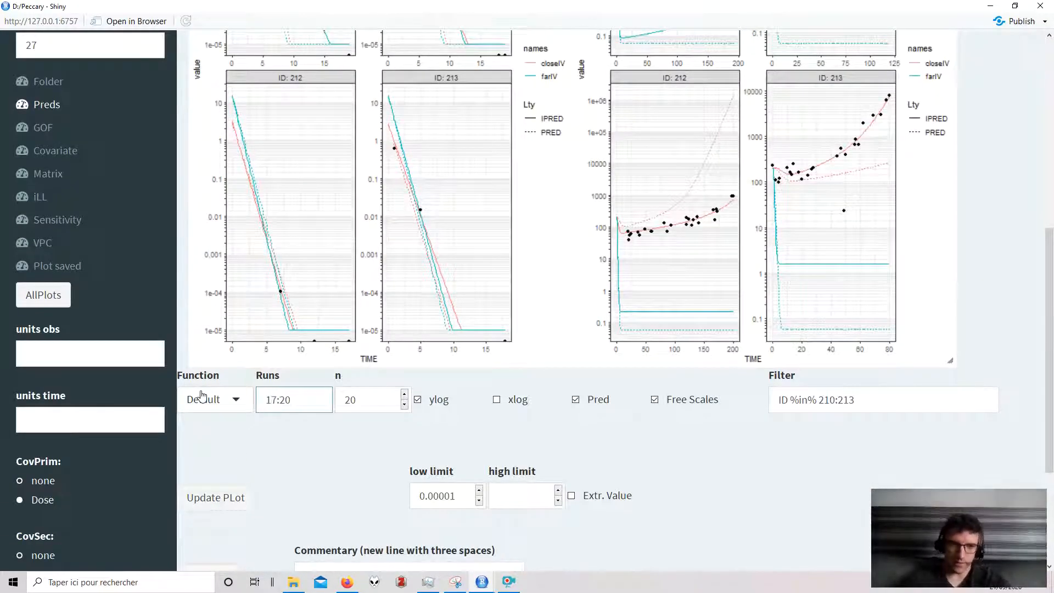
left_click(238, 513)
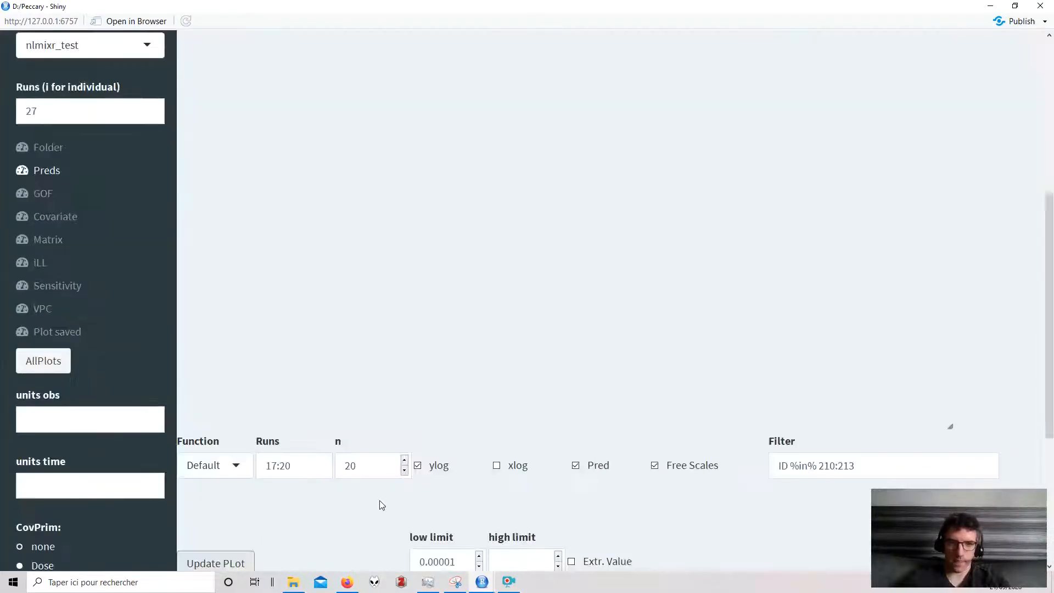
- Clear the low limit and the ID filter of the prediction plots, and redraw them for runs 17:20
left_click_drag(297, 467, 236, 467)
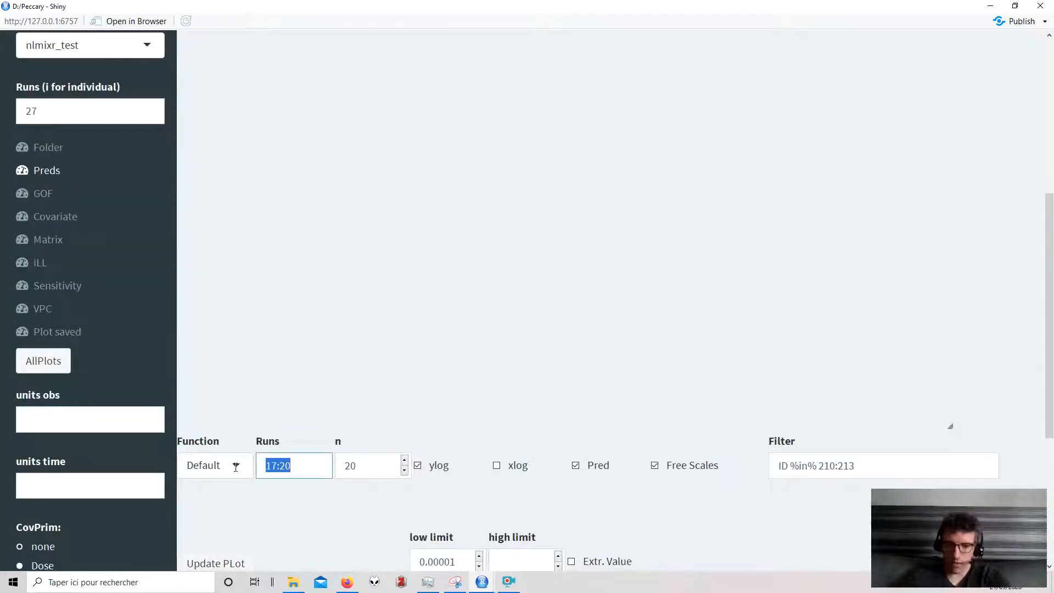
scroll(236, 467, "down", 3)
left_click_drag(460, 461, 308, 447)
key("BackSpace")
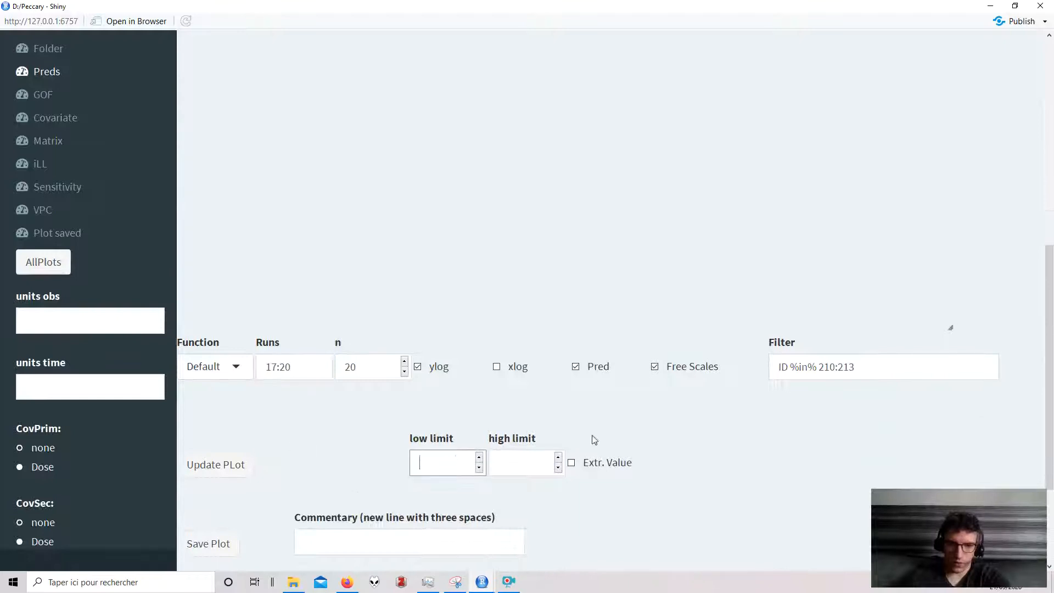
triple_click(885, 365)
key("BackSpace")
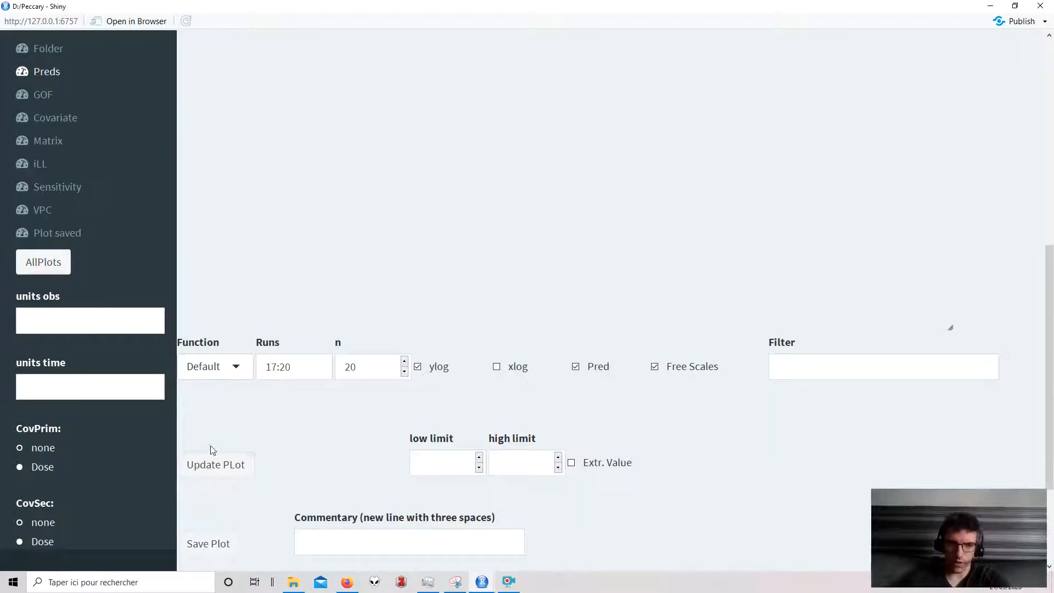
left_click(214, 466)
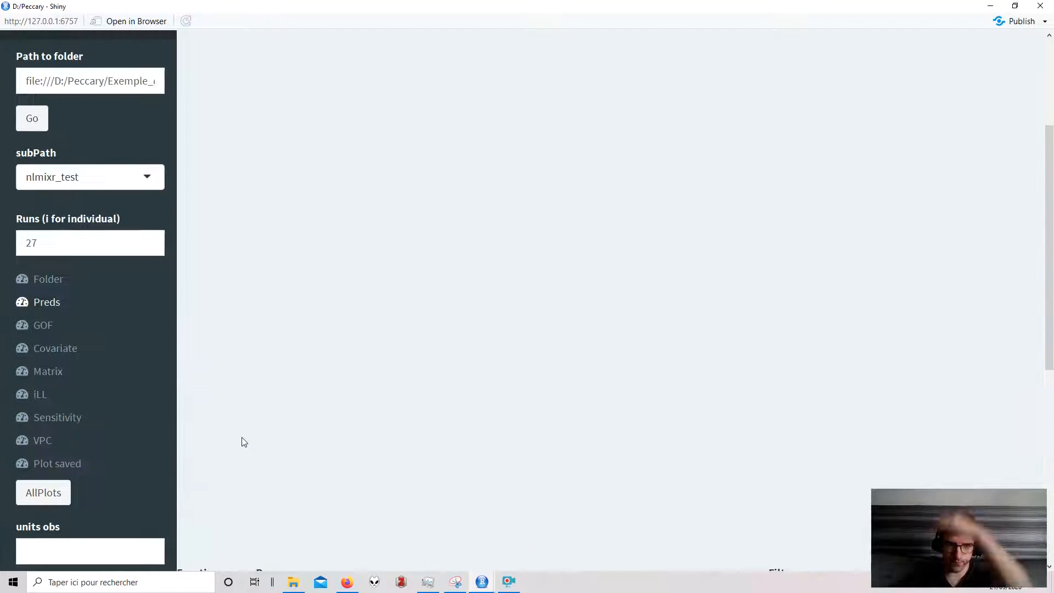
- Set the prediction plots' low limit to 0.0001, redraw them, and compare the four models' curves across individuals
scroll(242, 436, "down", 7)
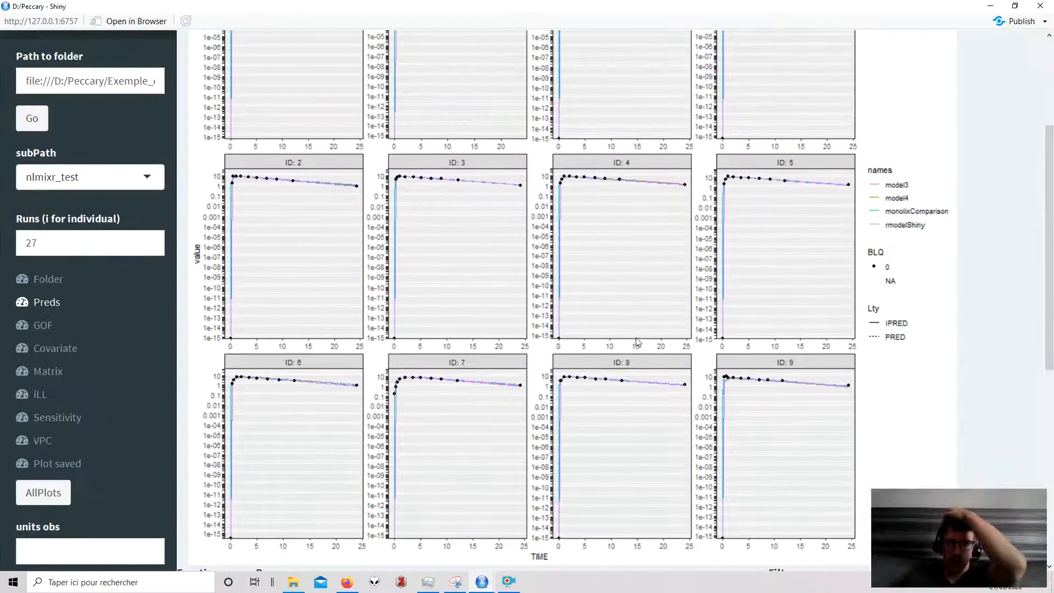
left_click(452, 465)
type("0.0001")
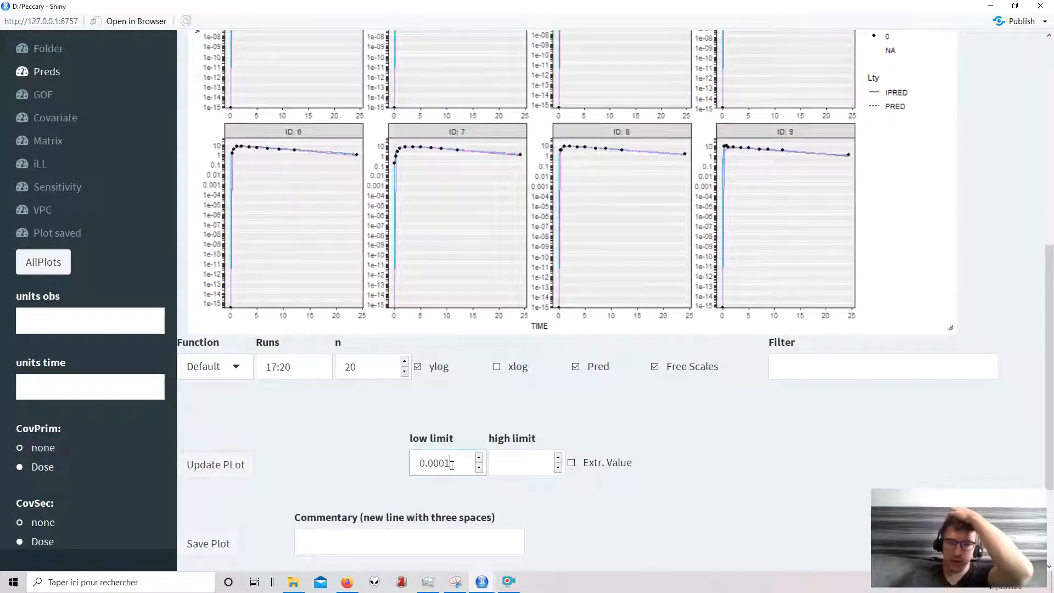
left_click(224, 466)
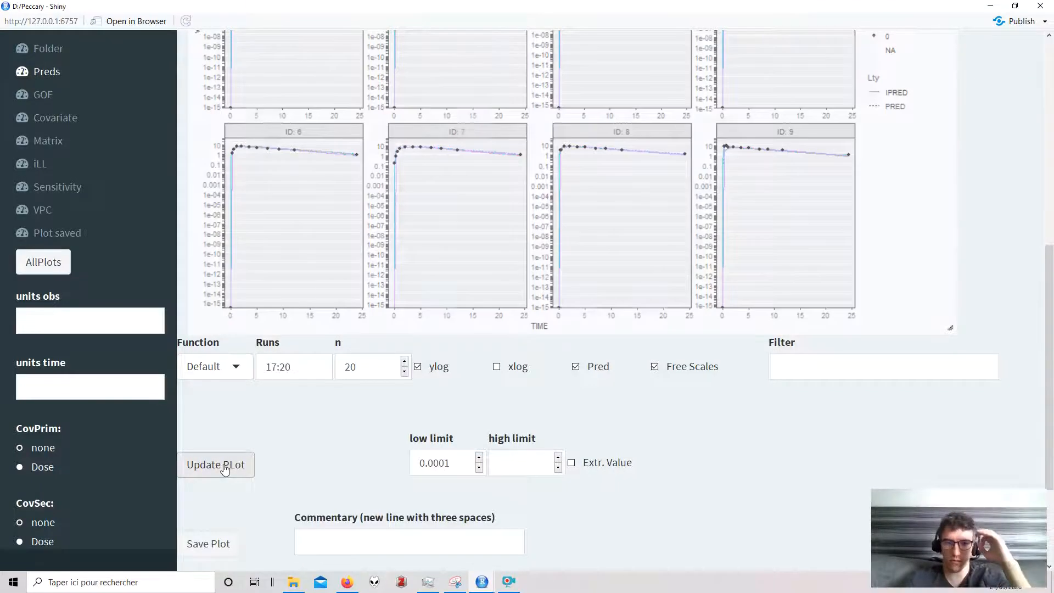
scroll(627, 320, "up", 3)
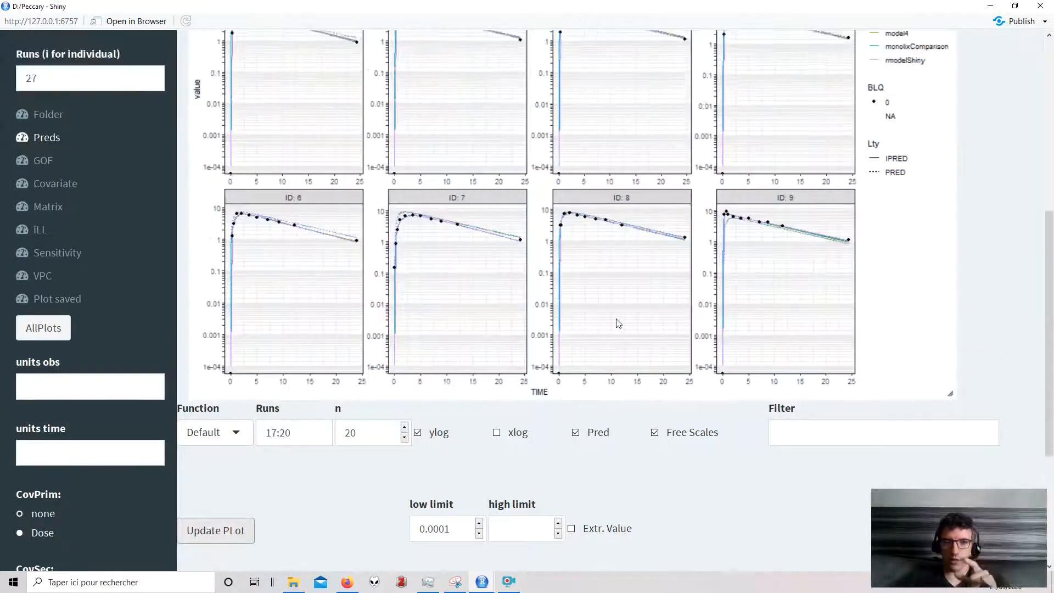
scroll(912, 175, "up", 1)
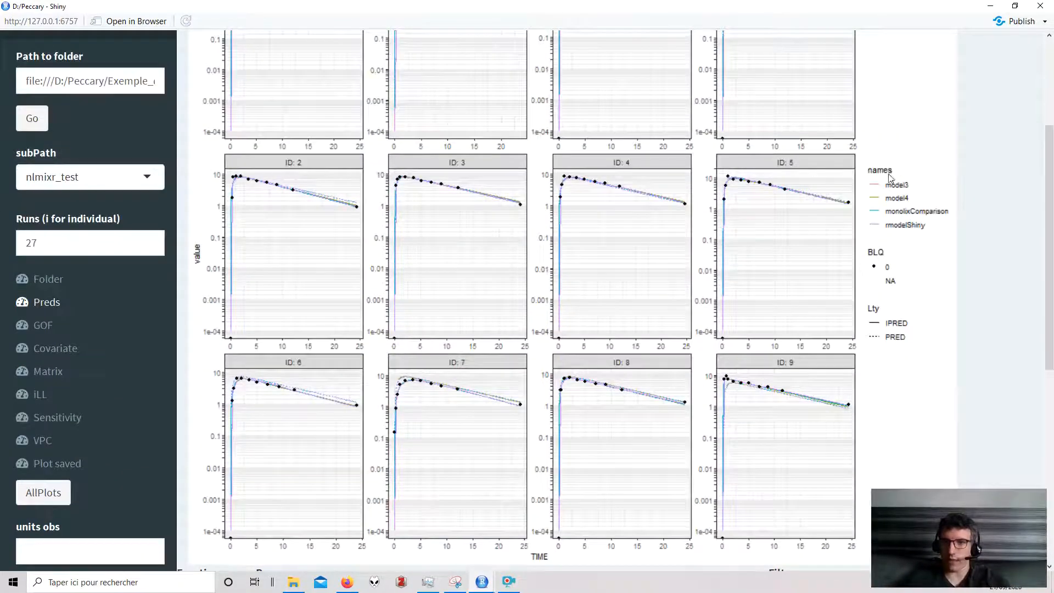
scroll(862, 247, "up", 1)
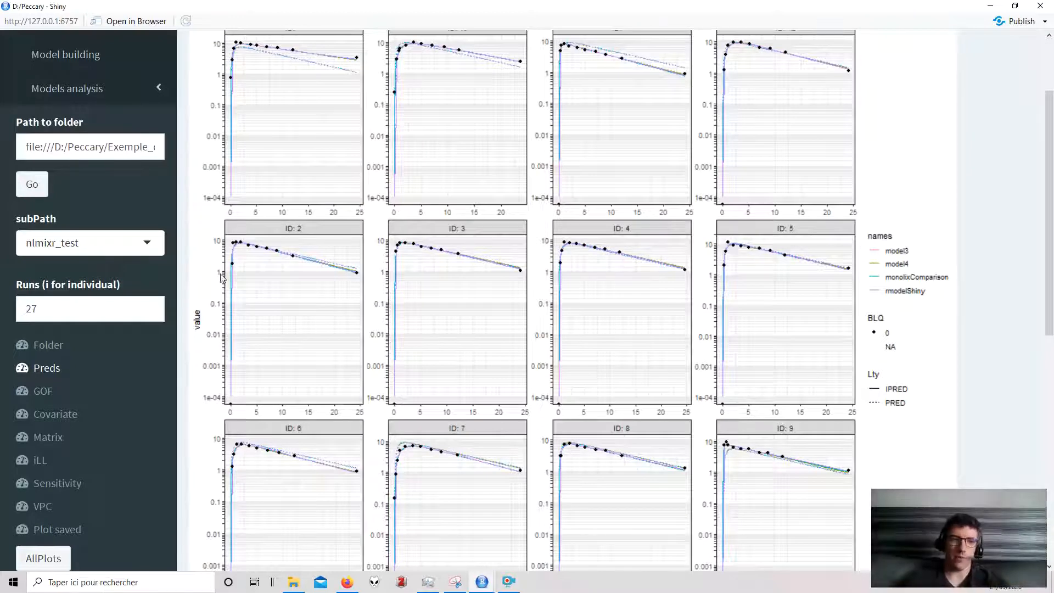
- Return to the folder's run list, set the subPath to Simeoni, and check the numbers and parameter estimates of its runs
left_click(49, 346)
scroll(65, 318, "up", 1)
left_click(90, 312)
left_click(88, 367)
left_click(101, 318)
scroll(82, 428, "down", 3)
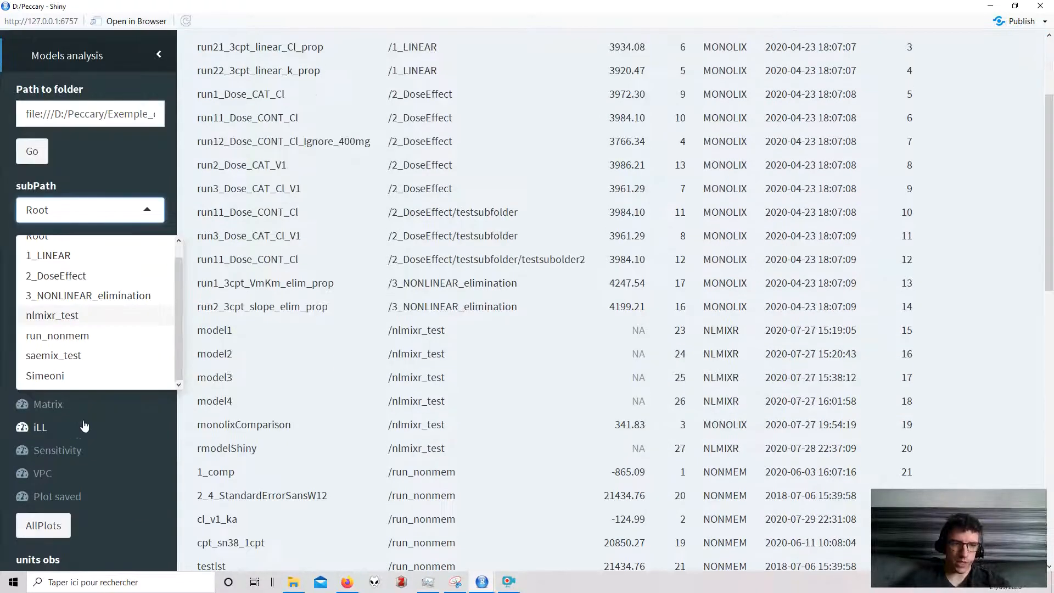
left_click(82, 436)
scroll(286, 398, "up", 2)
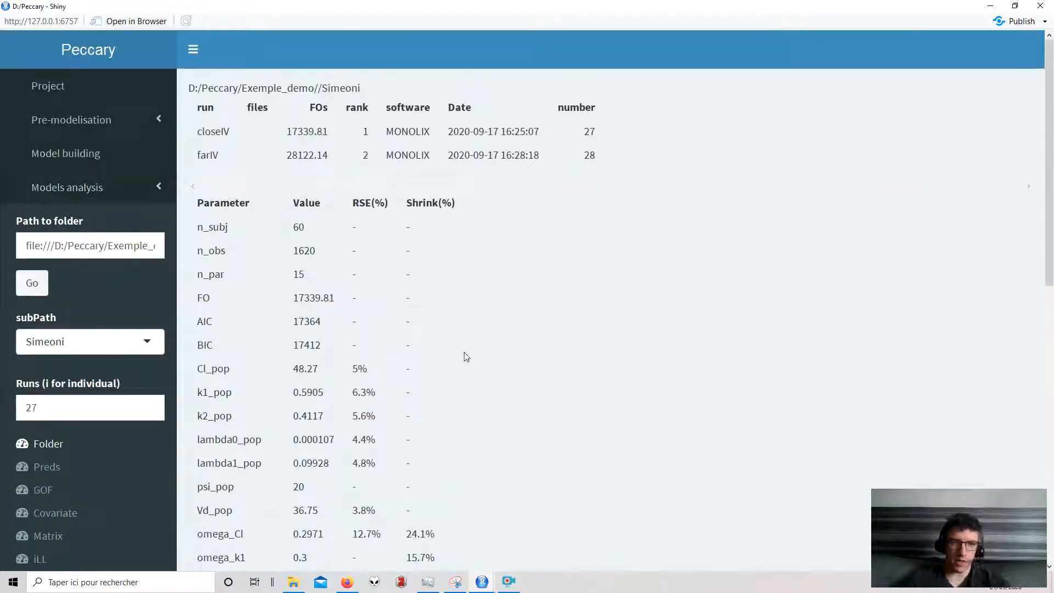
scroll(293, 403, "down", 1)
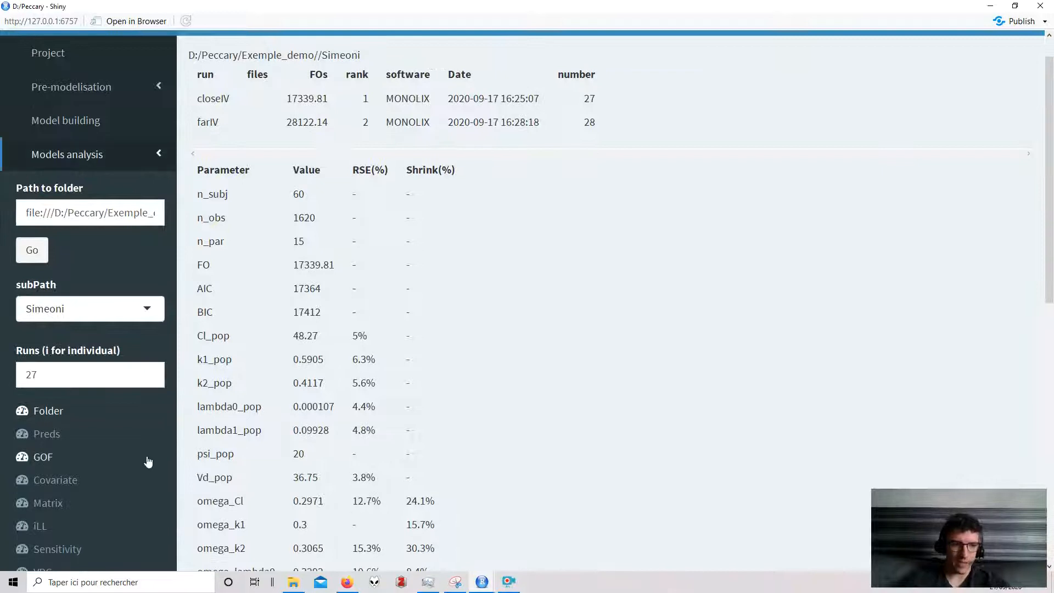
- Open the covariate plots for run 27 and review the random effects against Dose
left_click(56, 484)
scroll(508, 460, "down", 5)
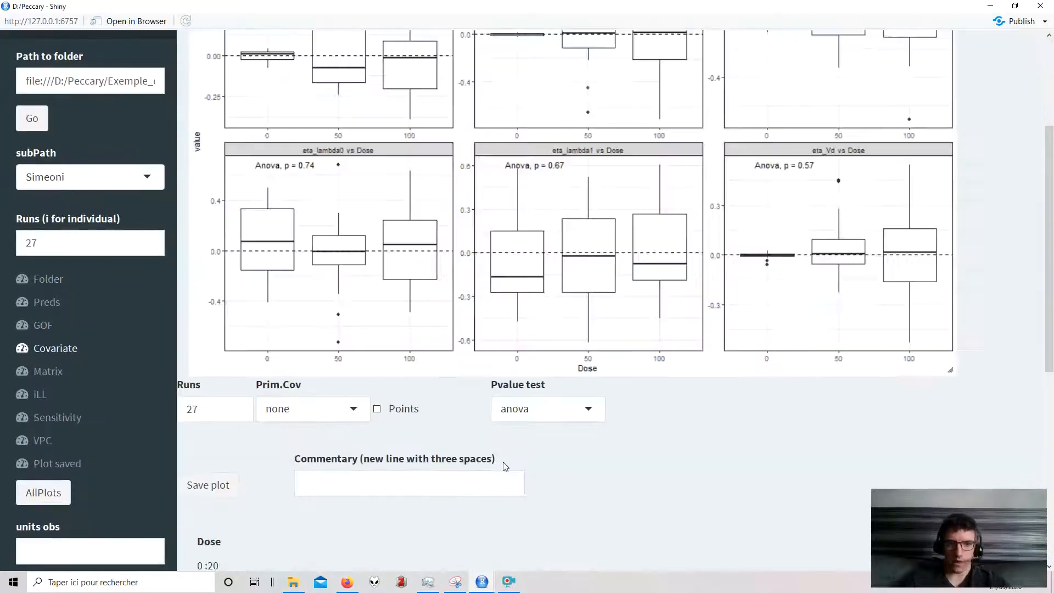
scroll(502, 463, "up", 4)
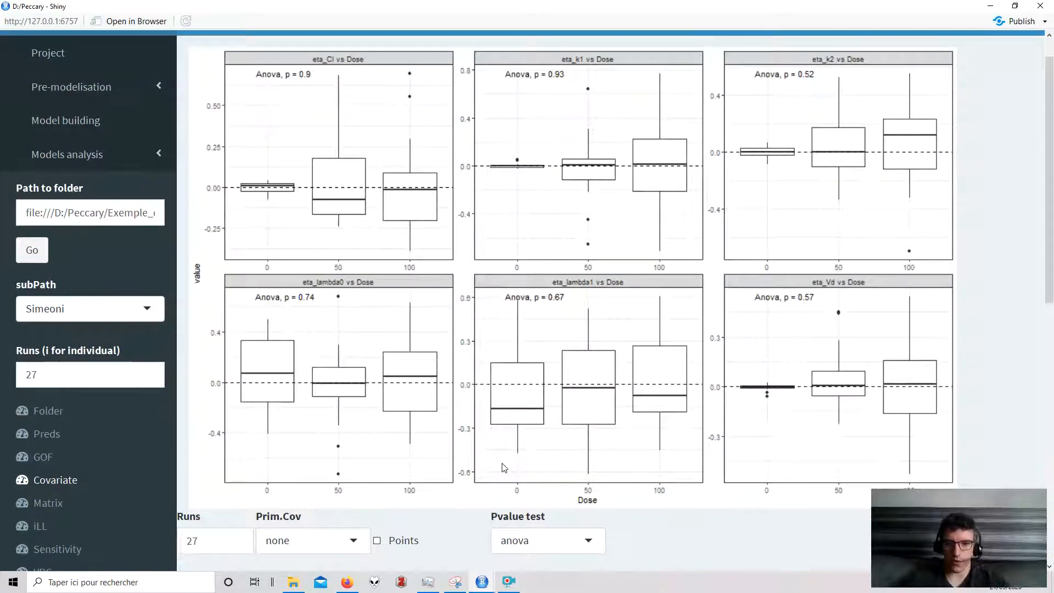
scroll(504, 468, "down", 1)
scroll(514, 463, "up", 2)
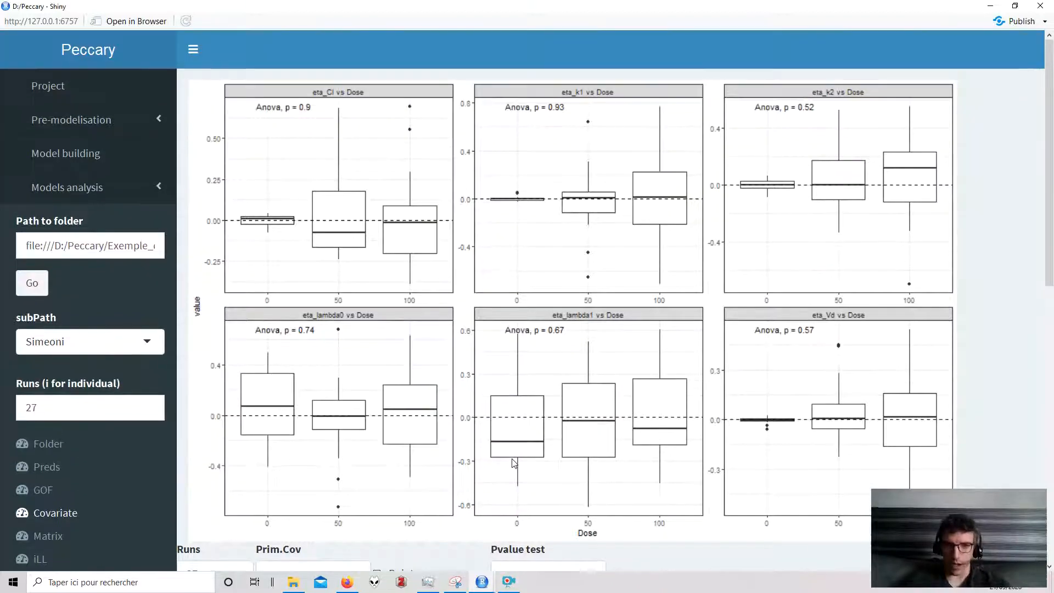
- Set the covariate plots' runs to 27:28 and compare the closeIV and farIV boxplots across doses
left_click(164, 407)
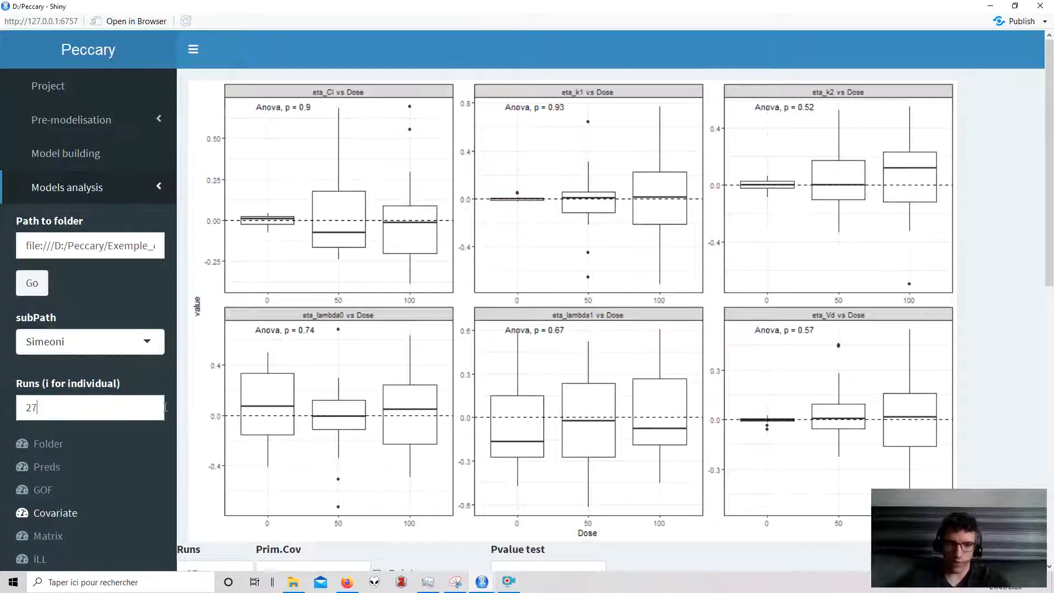
scroll(165, 407, "down", 1)
left_click(224, 540)
type(":2")
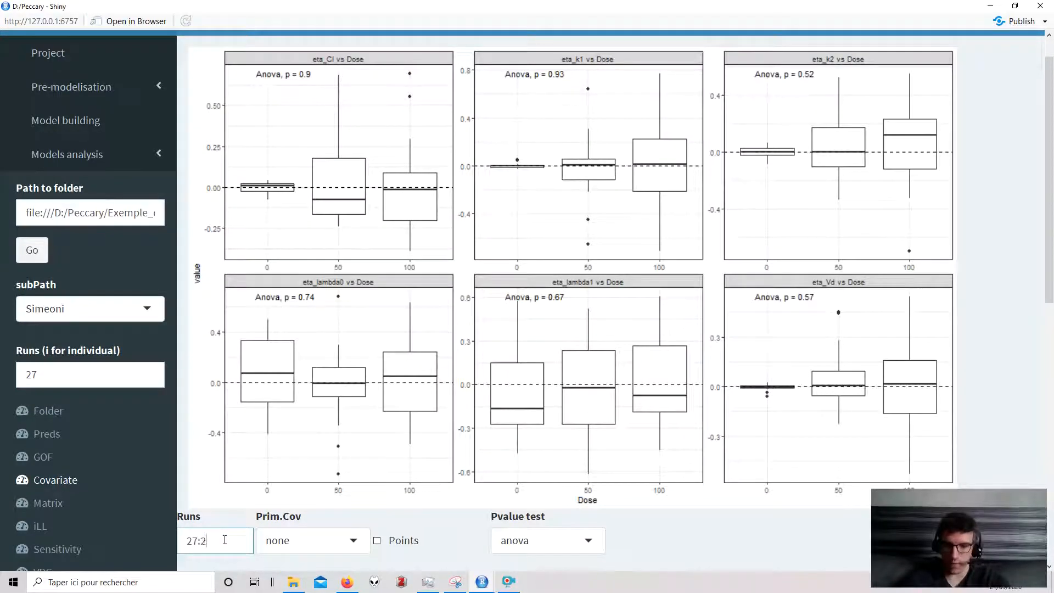
scroll(224, 540, "down", 3)
scroll(420, 450, "up", 3)
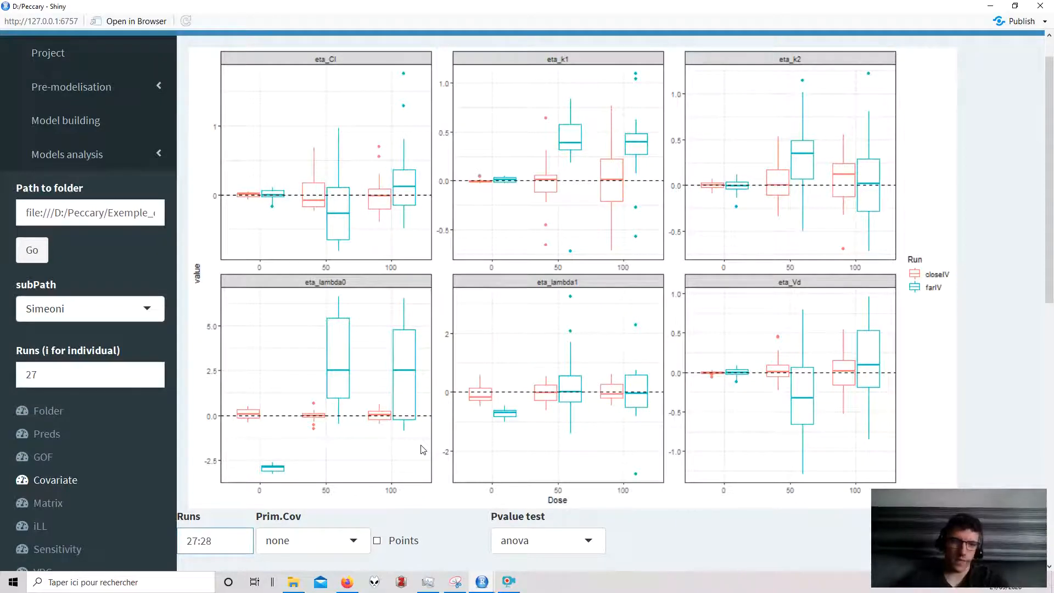
scroll(423, 450, "down", 1)
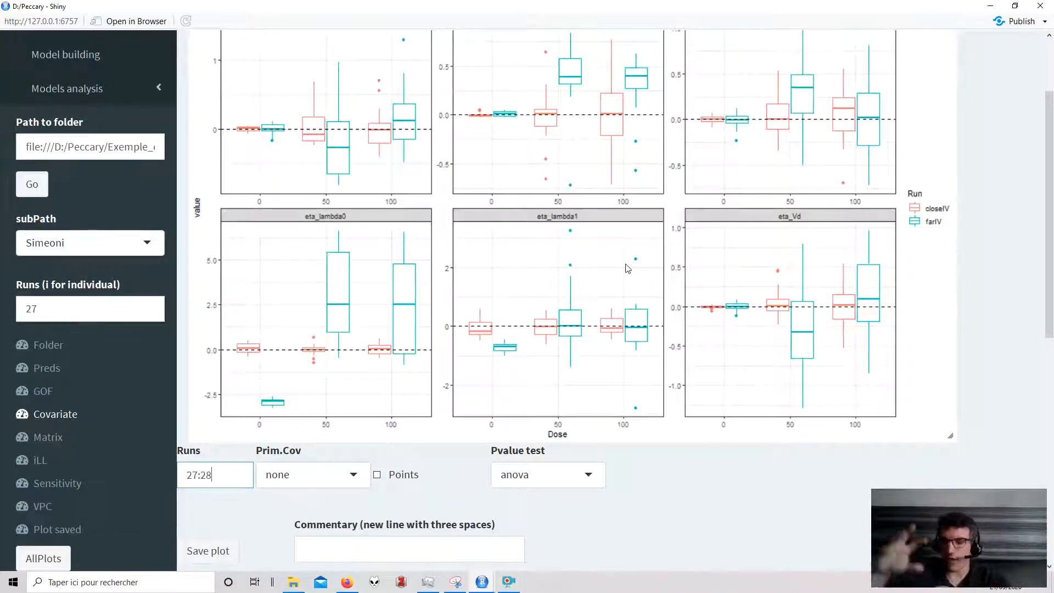
- Open the random-effects matrix for run 27 and examine its correlations and the table of available plots
left_click(100, 442)
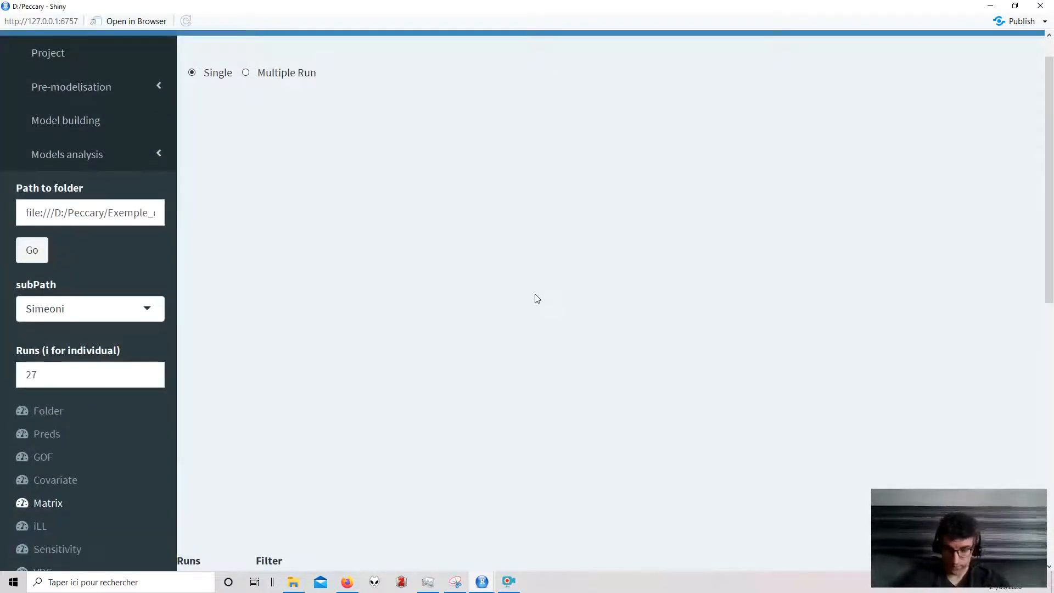
scroll(537, 298, "down", 4)
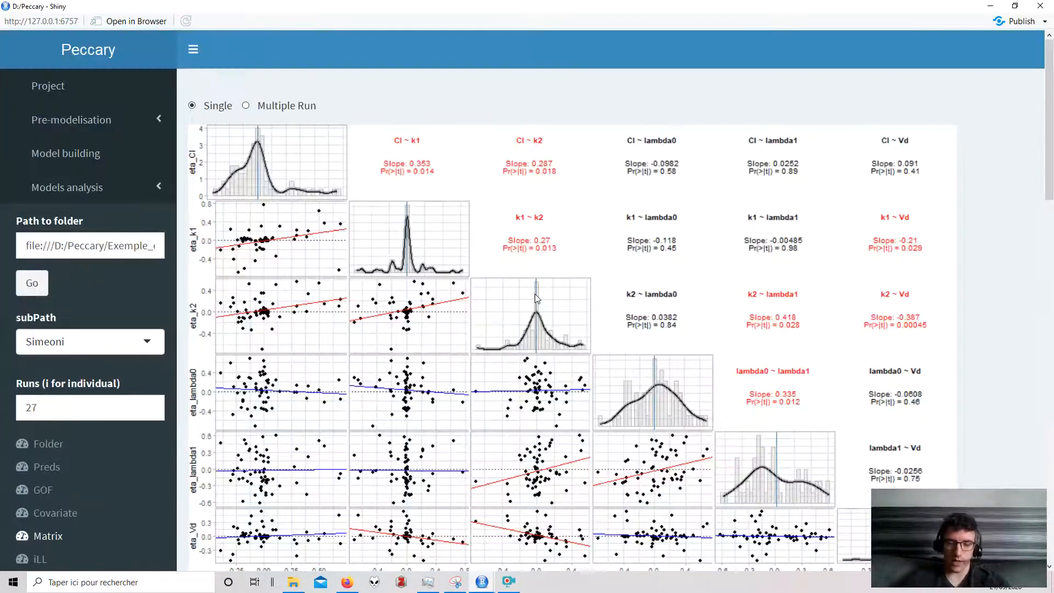
scroll(536, 297, "down", 1)
scroll(537, 297, "down", 9)
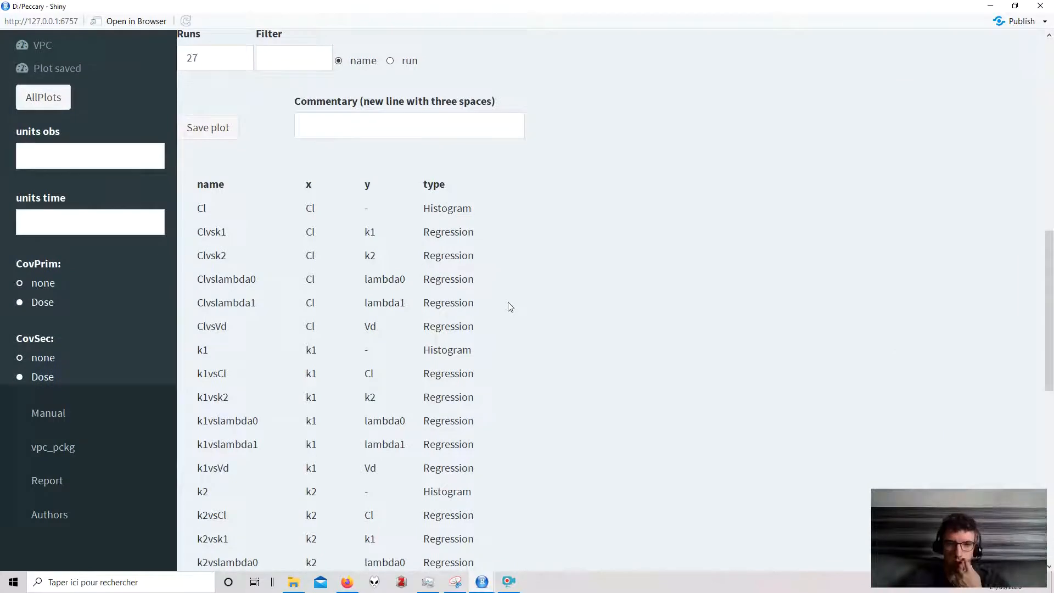
scroll(467, 298, "up", 1)
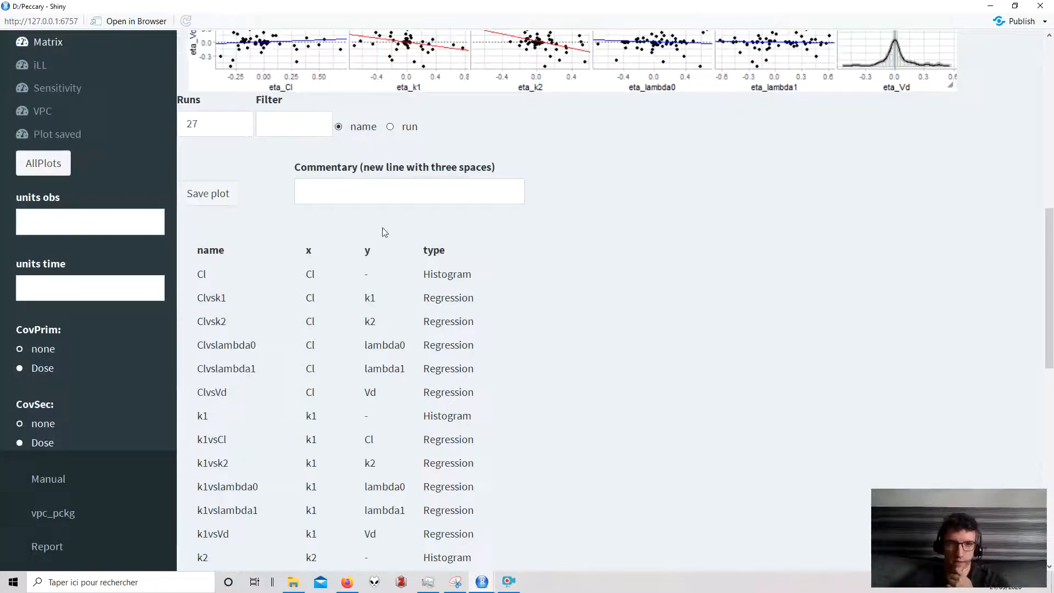
scroll(366, 226, "up", 1)
- Filter the matrix's plot table with name == "Cl" to keep only the Cl histogram
left_click(297, 157)
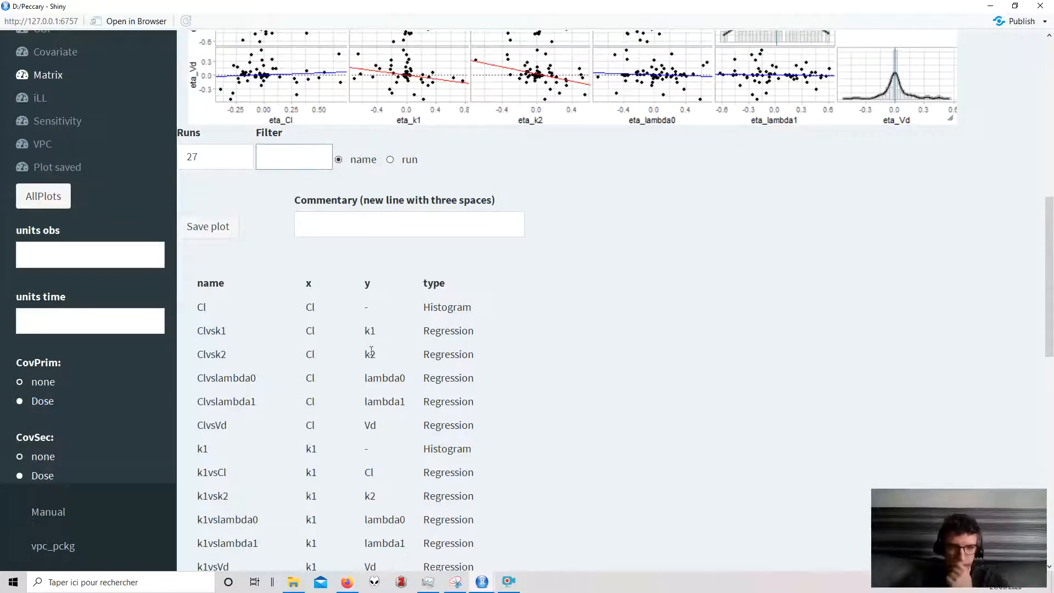
double_click(210, 285)
key("ctrl+c")
left_click(283, 165)
key("ctrl+v")
type("= \"")
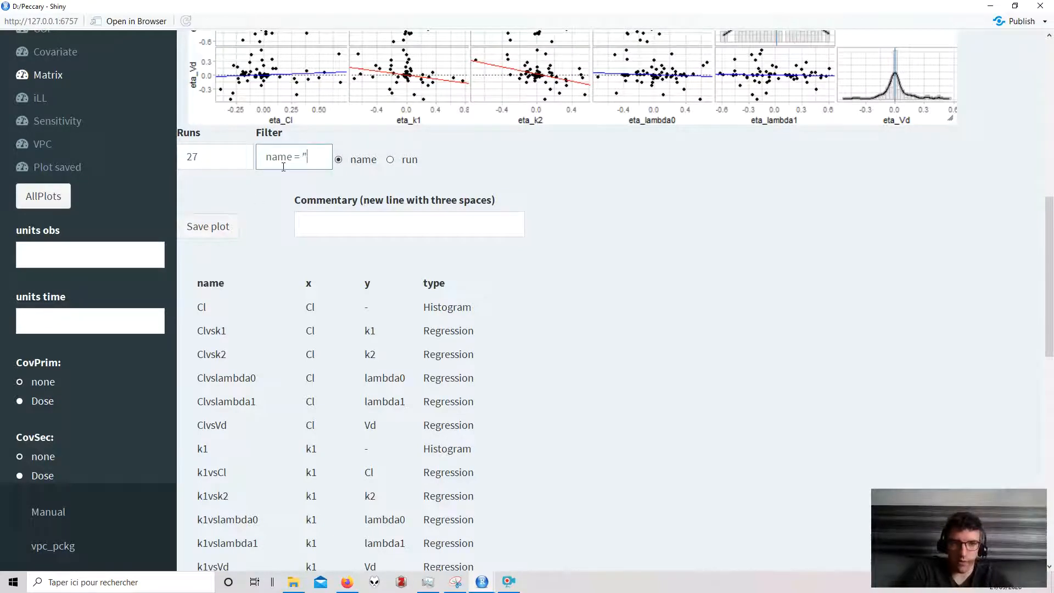
type("\"name\"")
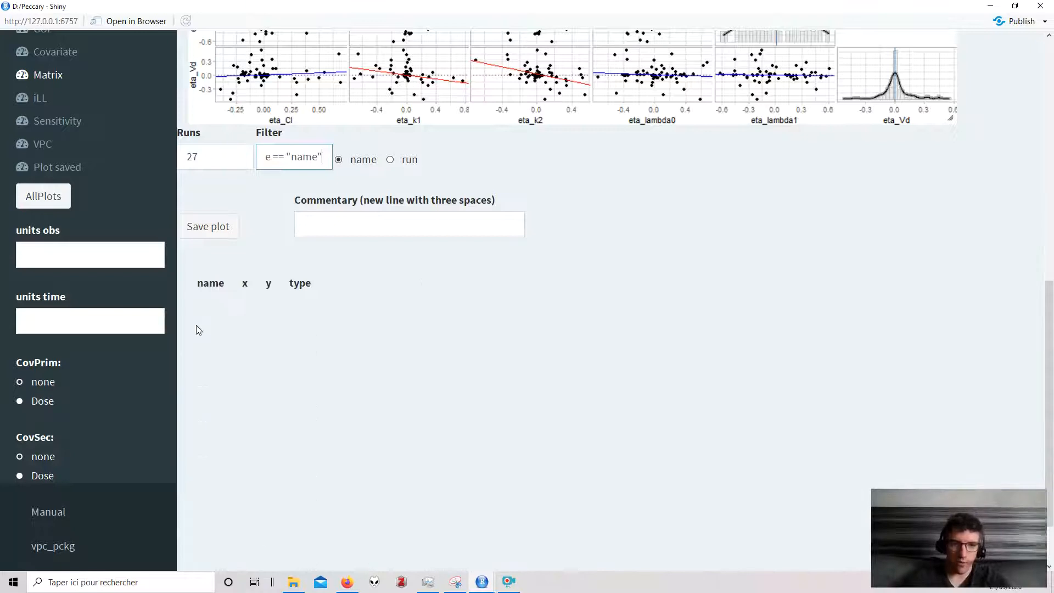
double_click(300, 158)
type("Cl")
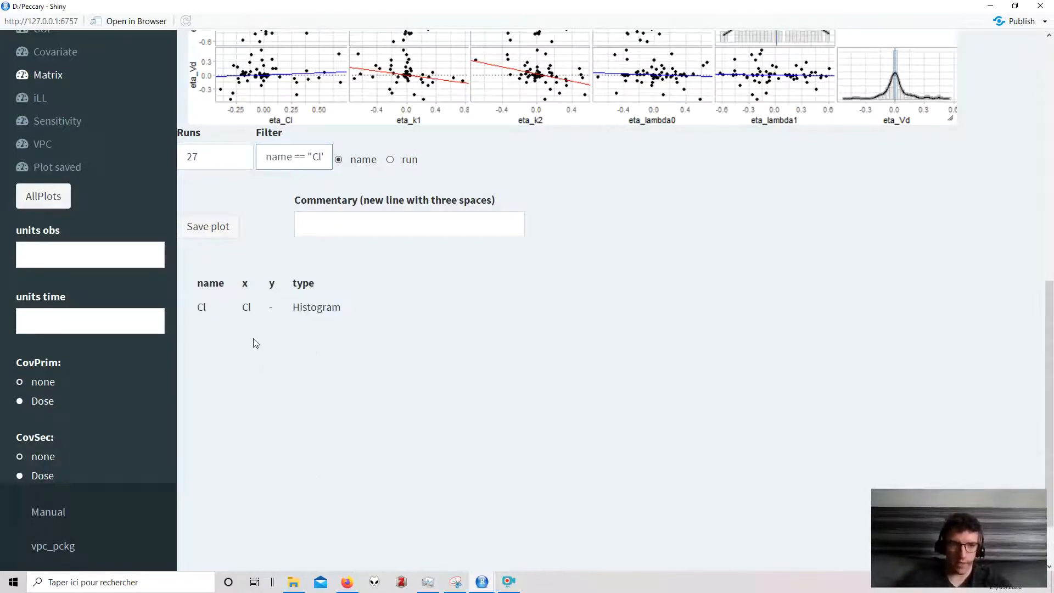
left_click_drag(199, 309, 356, 317)
- Set the matrix's runs to 27:28 and switch its display to Multiple Run
scroll(365, 356, "up", 10)
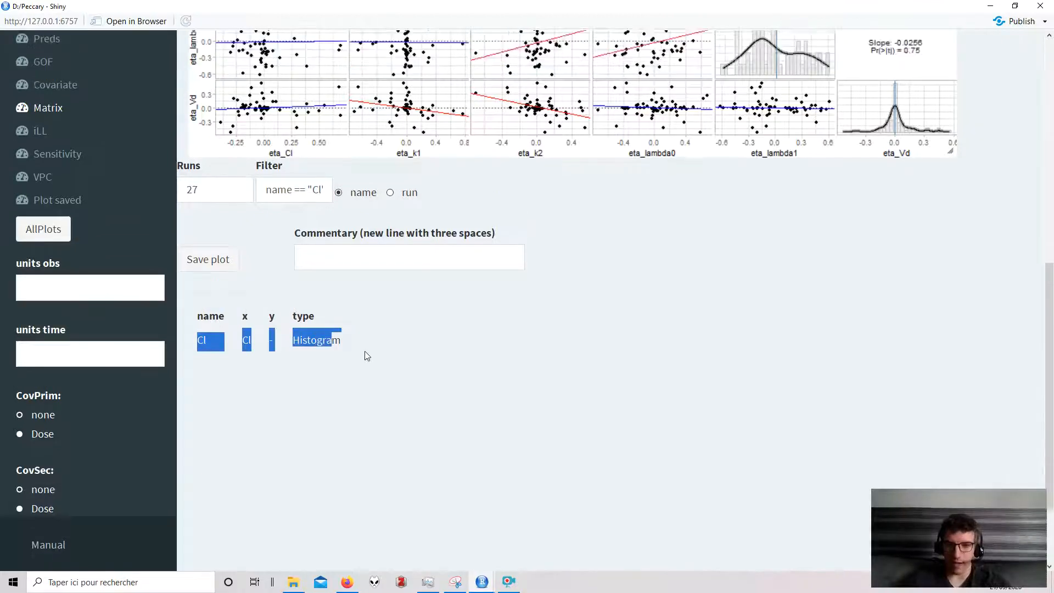
scroll(280, 108, "down", 3)
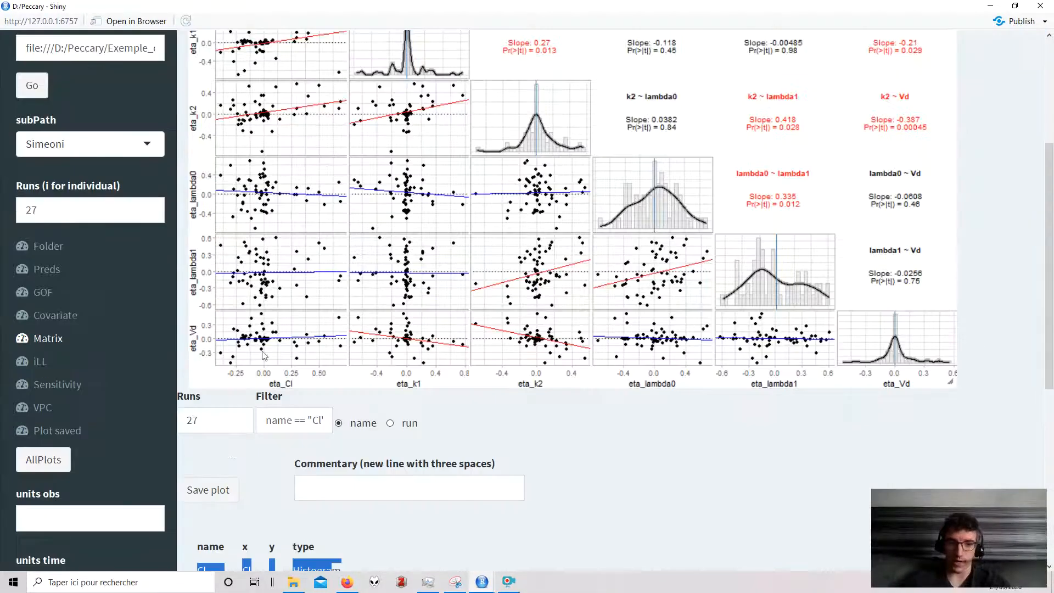
left_click(211, 423)
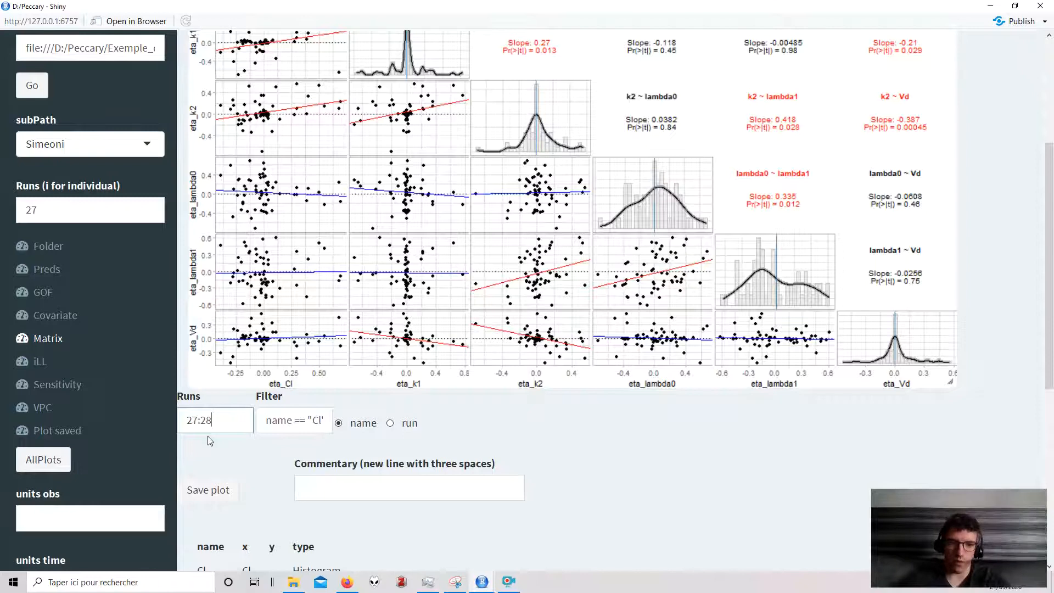
scroll(208, 440, "down", 1)
left_click(208, 456)
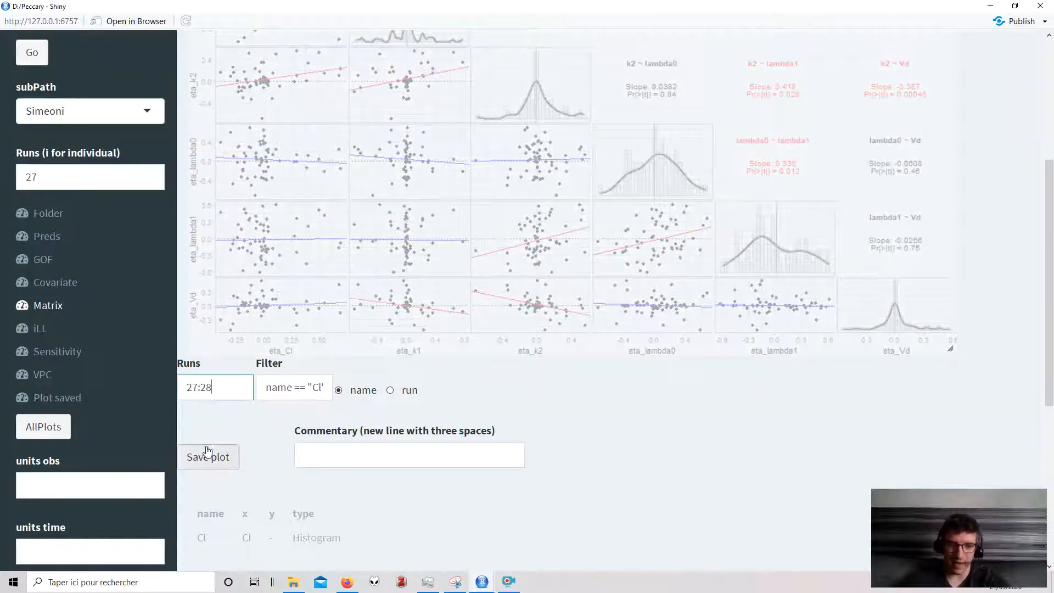
scroll(286, 107, "up", 5)
left_click(286, 107)
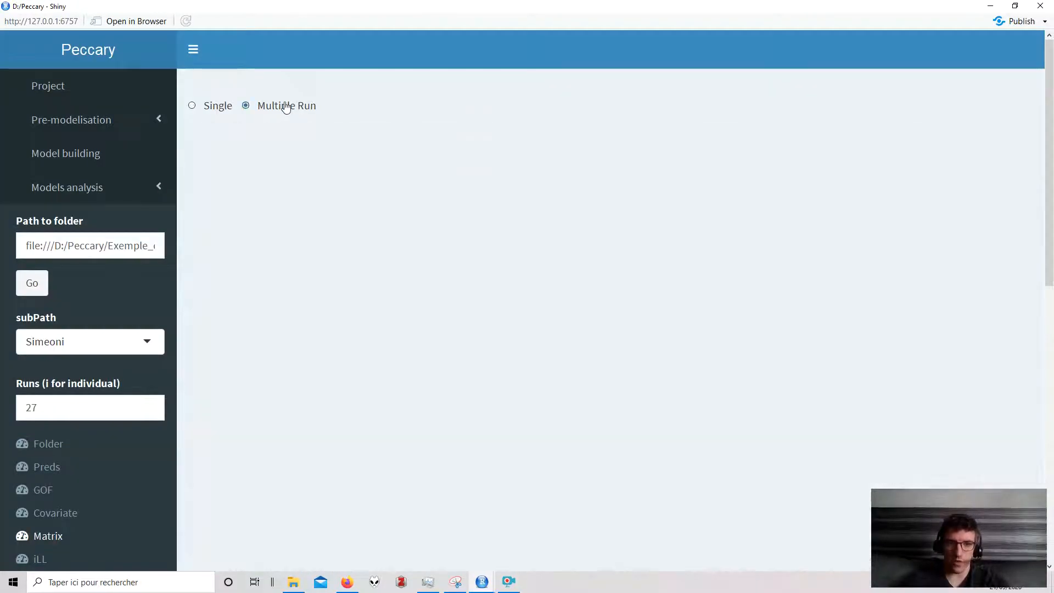
- Compare the eta_Cl histograms of the closeIV and farIV runs
scroll(372, 298, "down", 5)
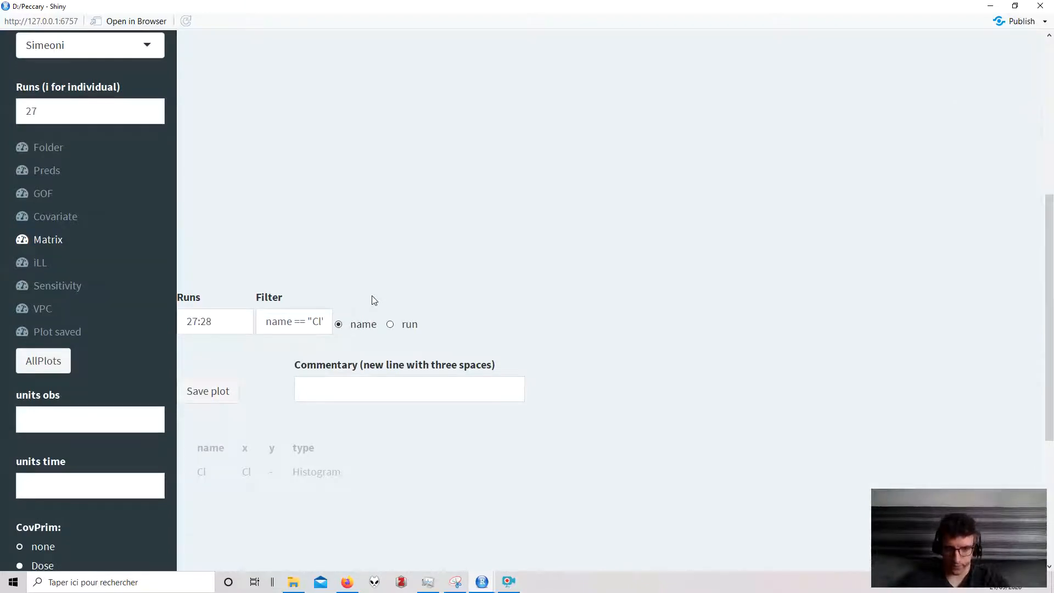
scroll(371, 299, "up", 3)
scroll(372, 299, "down", 2)
scroll(371, 299, "up", 4)
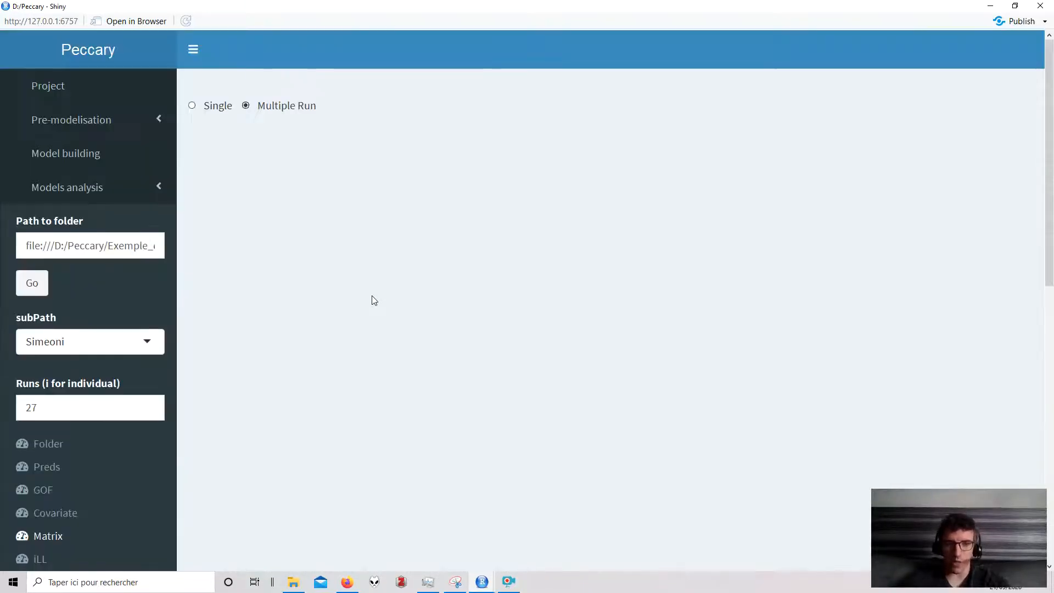
scroll(371, 299, "down", 3)
scroll(372, 299, "up", 3)
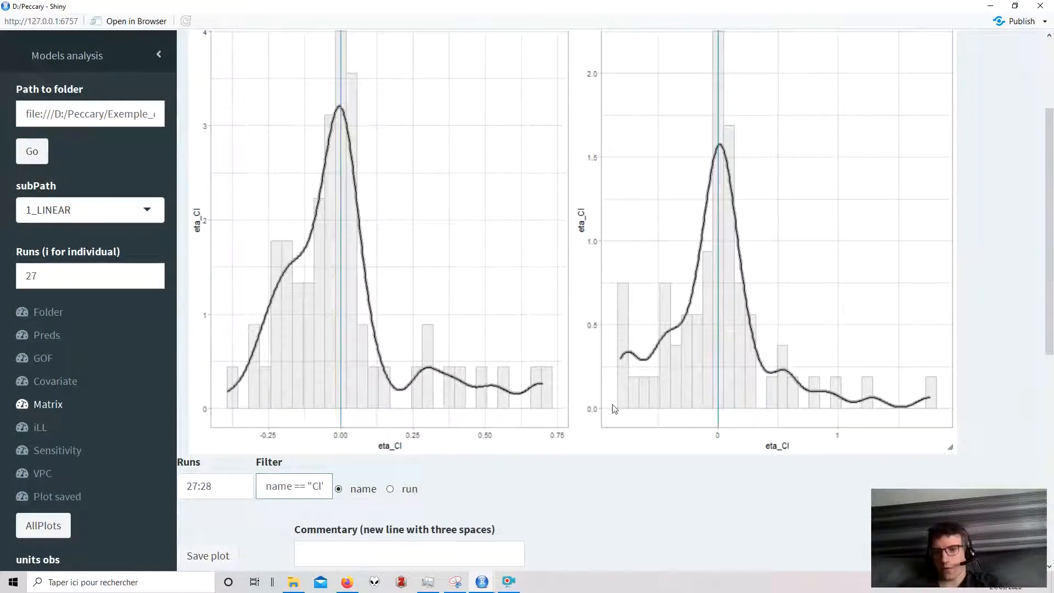
scroll(515, 230, "up", 2)
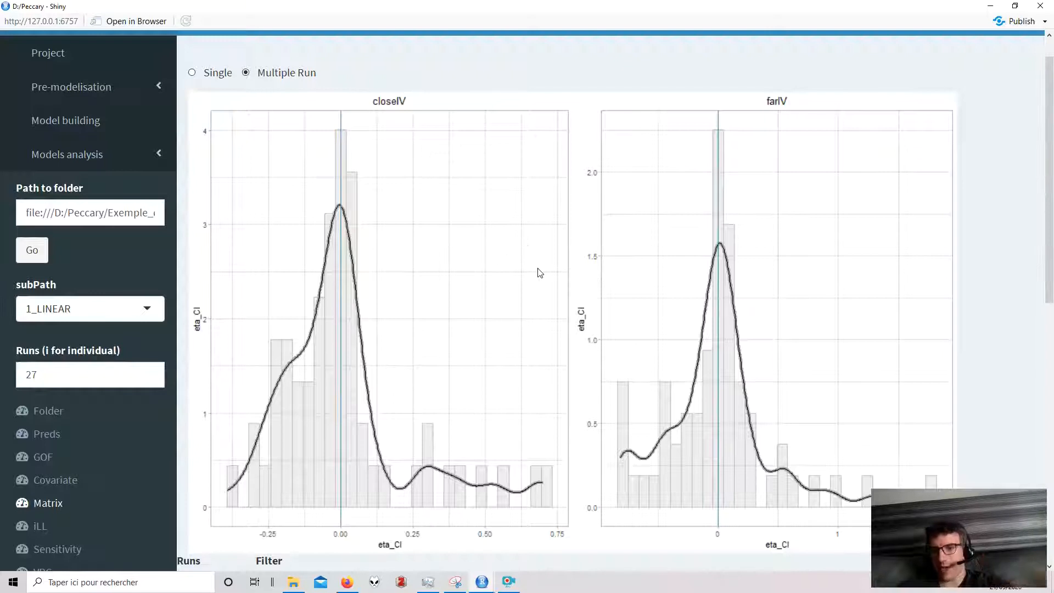
scroll(532, 296, "down", 2)
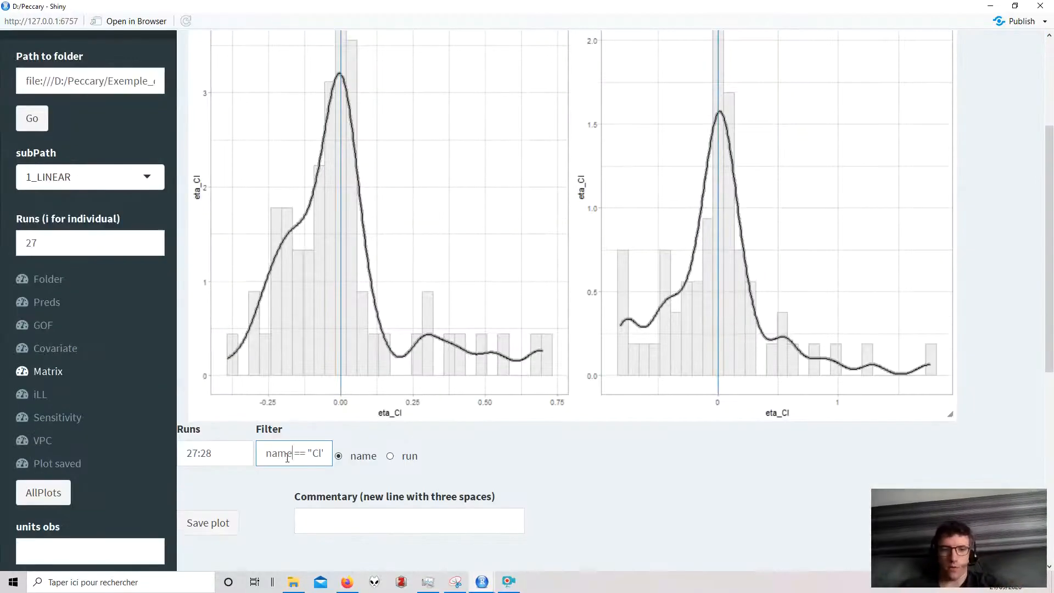
scroll(287, 457, "down", 3)
scroll(287, 463, "up", 3)
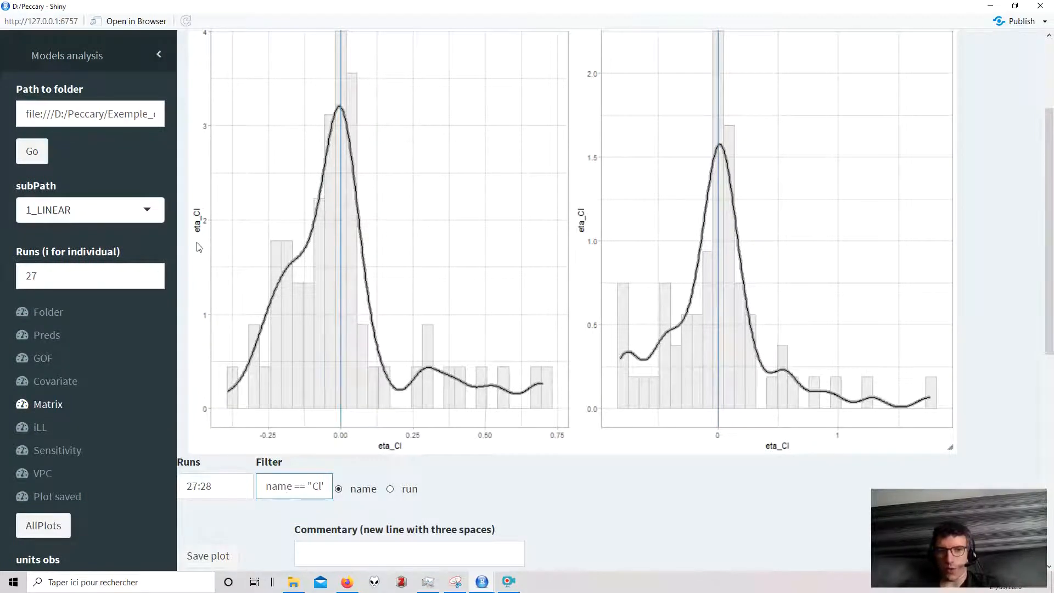
- Change the matrix filter to x == "Cl" and compare the Cl histograms and regressions of both runs
double_click(282, 486)
type("x")
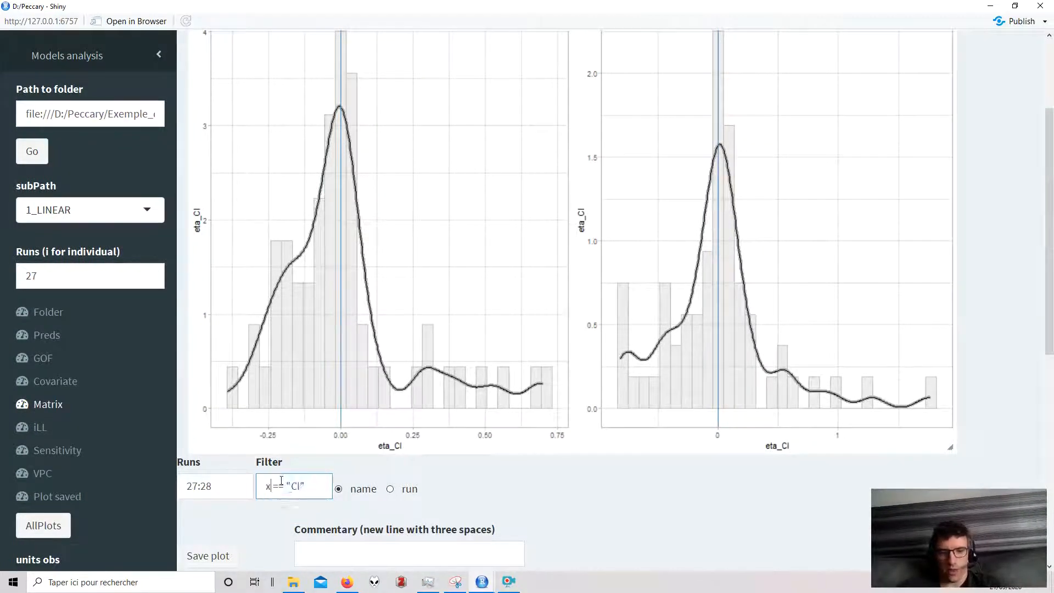
scroll(527, 471, "up", 1)
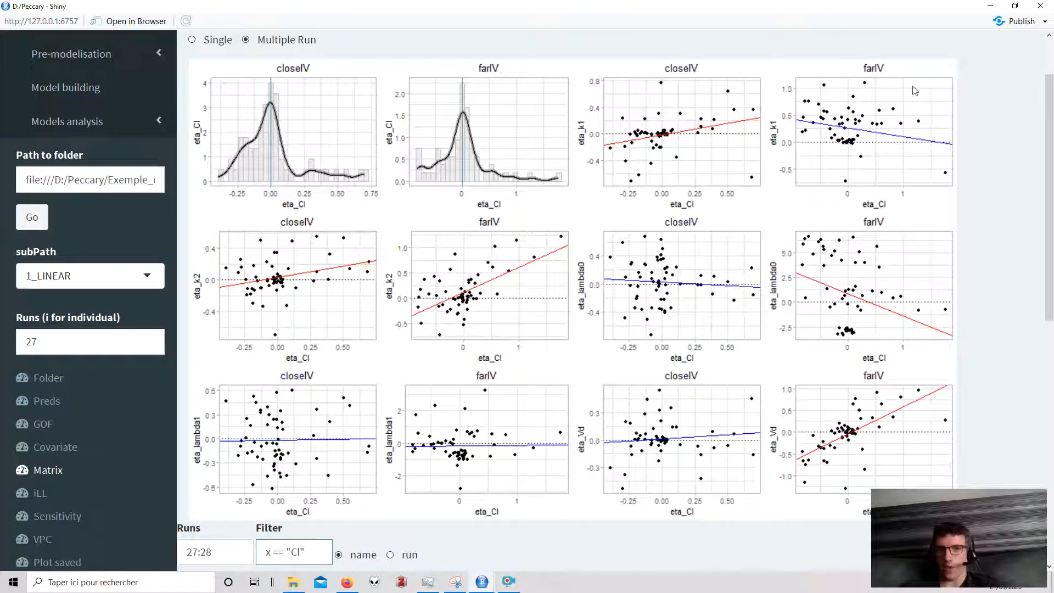
scroll(291, 368, "down", 6)
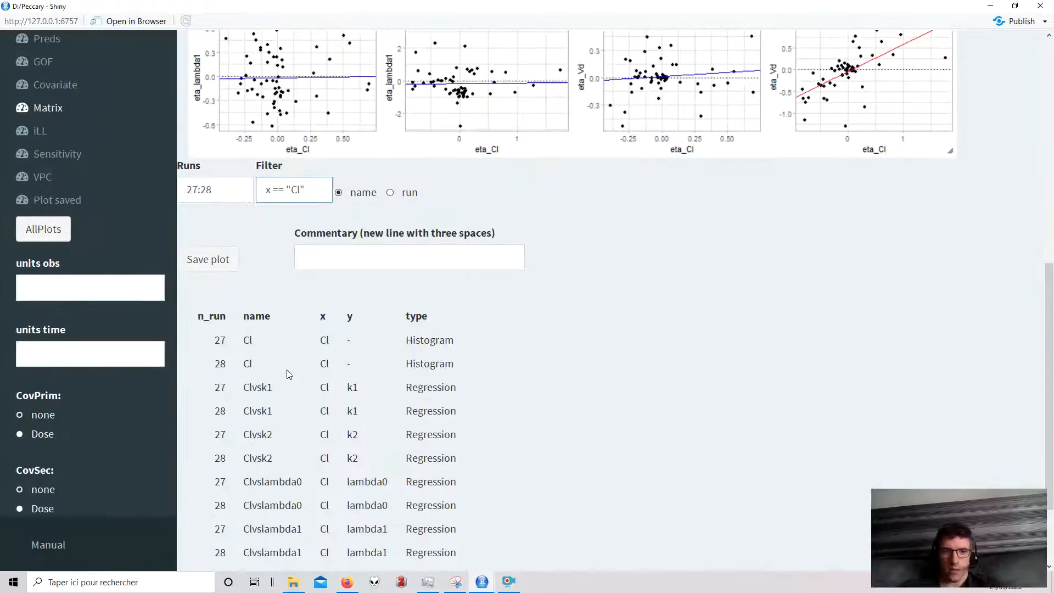
scroll(290, 374, "up", 5)
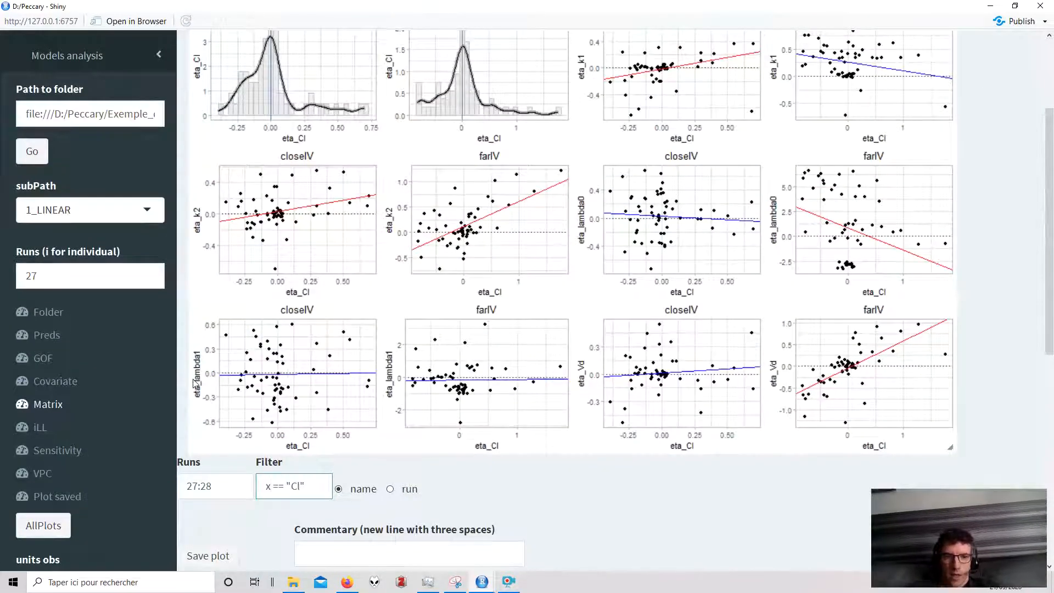
scroll(235, 421, "up", 1)
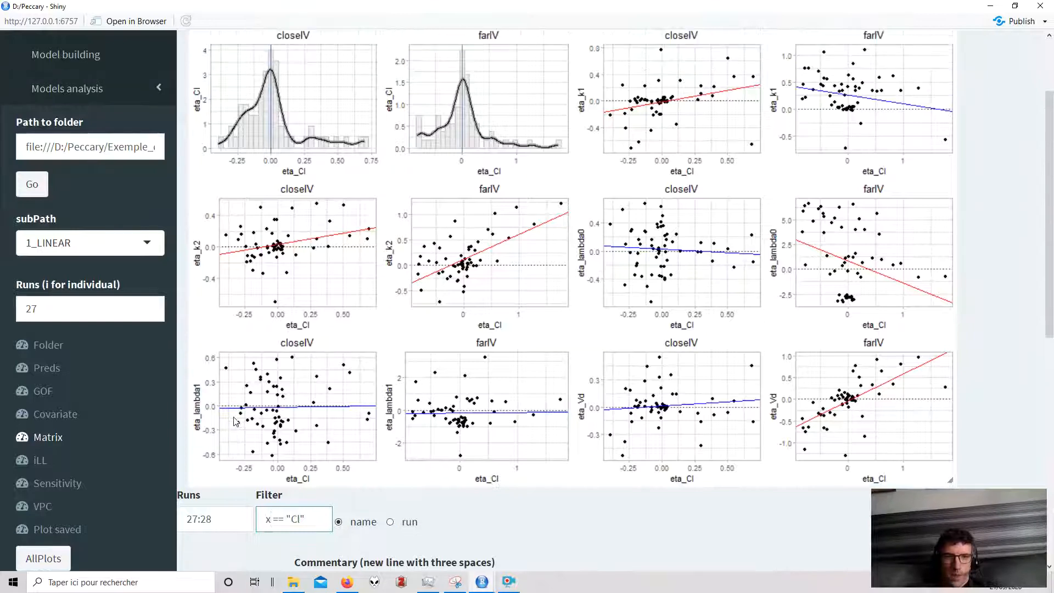
- Open the iLL plot showing the difference in individual objective functions between runs
left_click(58, 466)
scroll(386, 446, "up", 3)
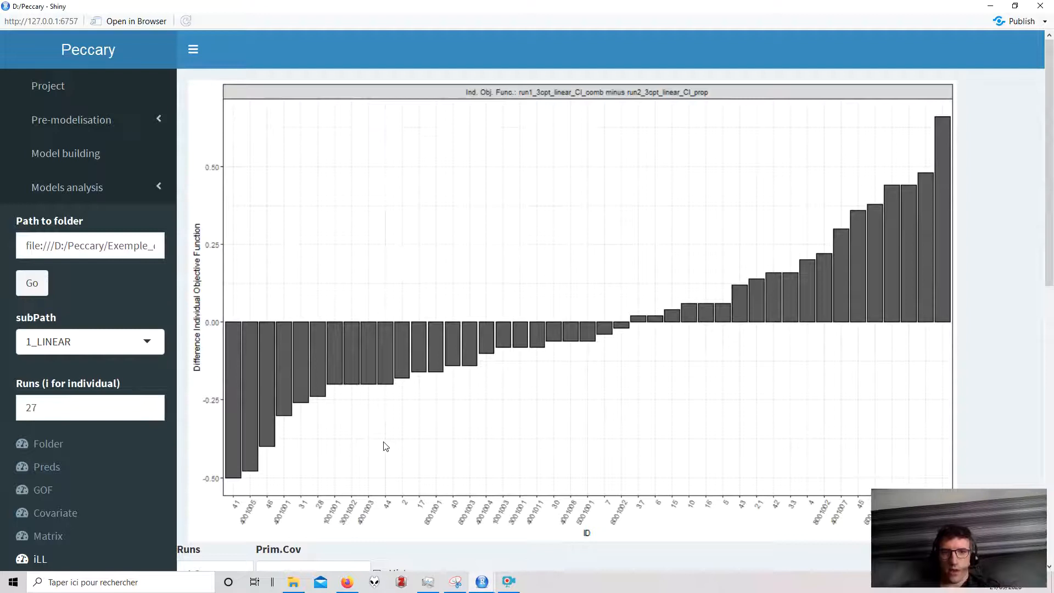
- Examine the individual objective function differences between run1_3cpt_linear_Cl_comb and run2_3cpt_linear_Cl_prop
scroll(385, 445, "down", 2)
scroll(459, 405, "up", 1)
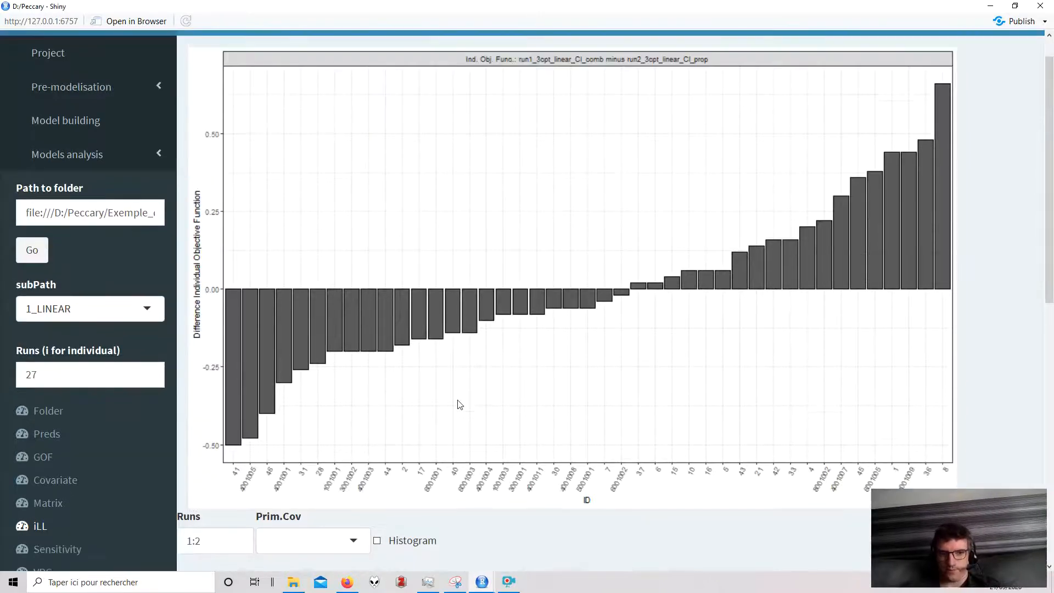
scroll(400, 431, "down", 2)
scroll(400, 425, "up", 2)
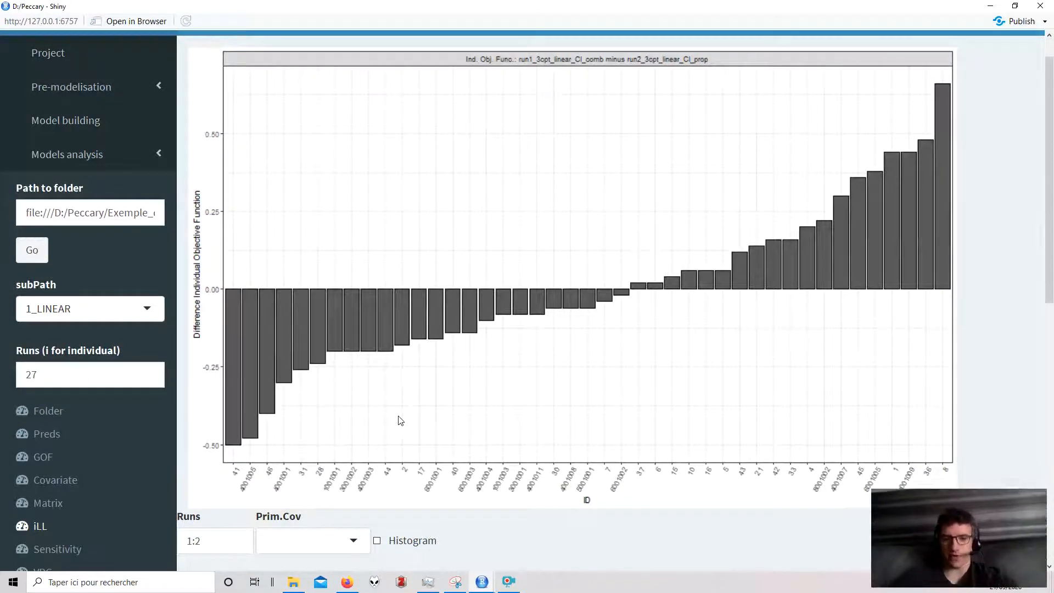
scroll(365, 456, "down", 1)
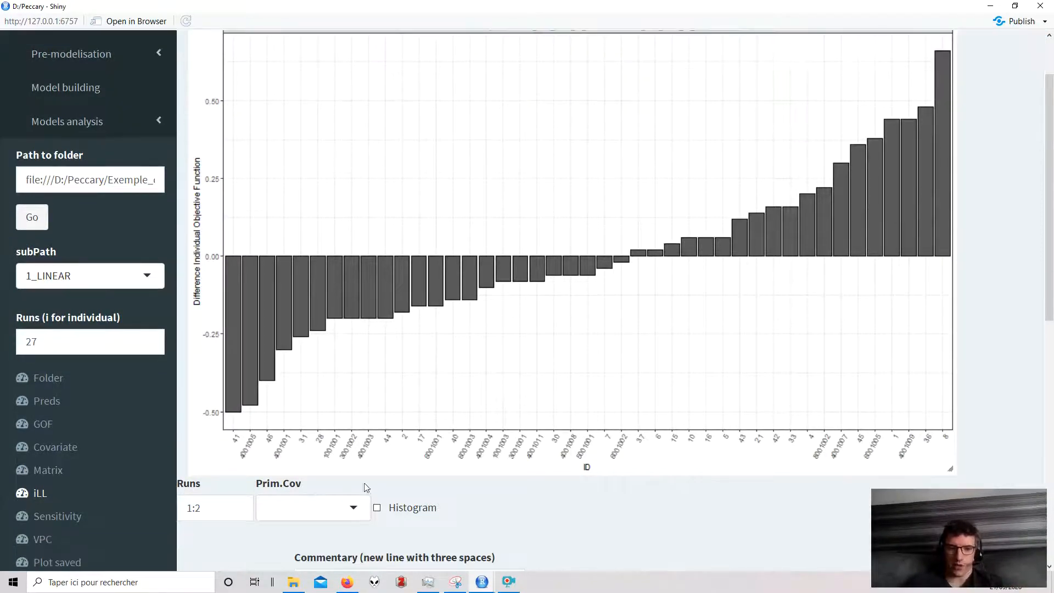
- Set the run for individual analysis to 1 and the runs compared in the iLL plot to 1:2
left_click(360, 503)
scroll(406, 503, "down", 1)
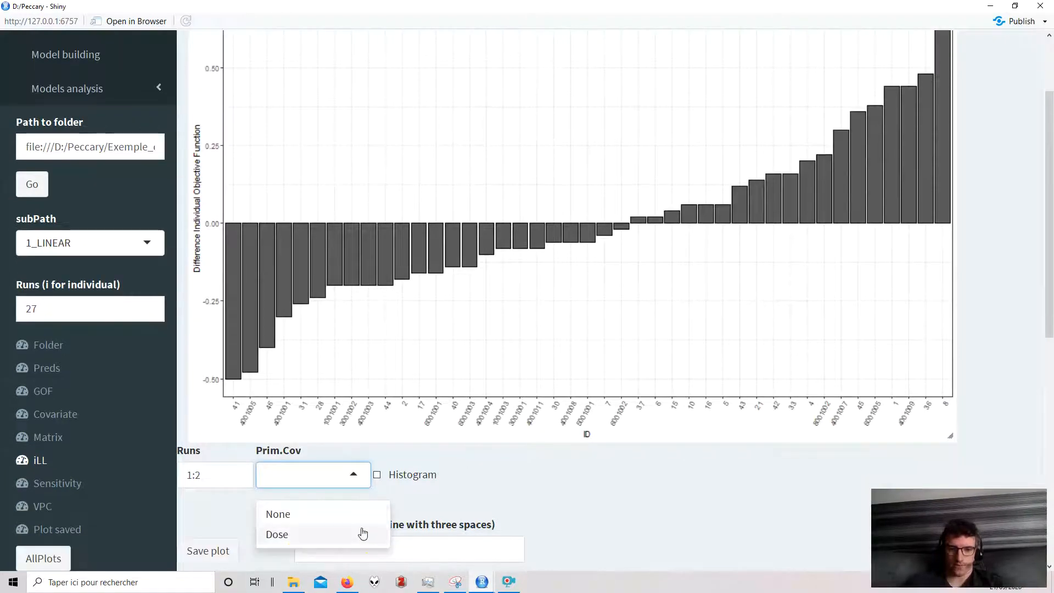
left_click(104, 309)
left_click_drag(104, 308, 44, 349)
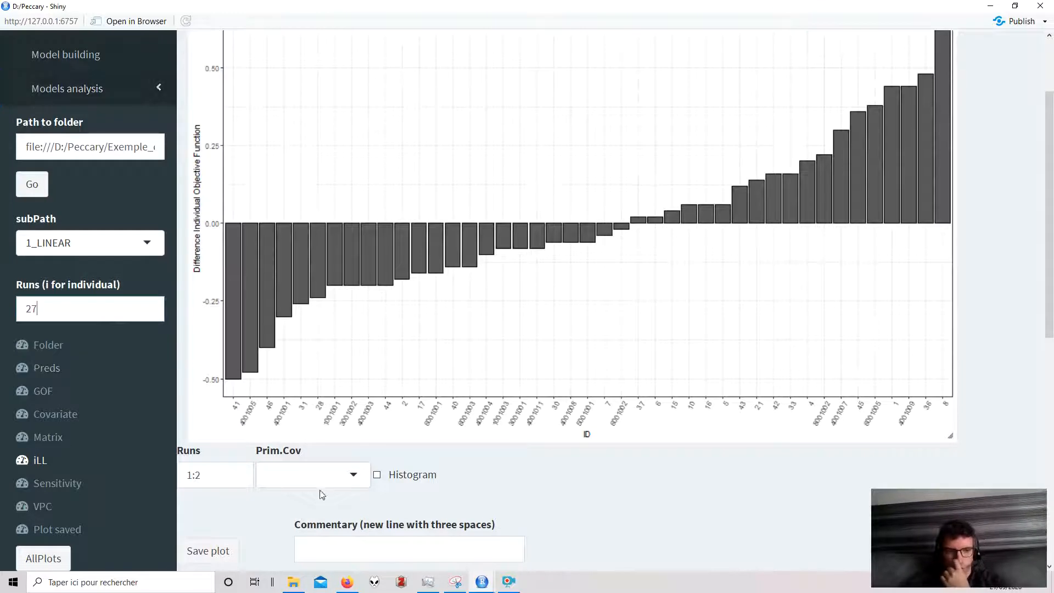
left_click_drag(46, 310, 22, 308)
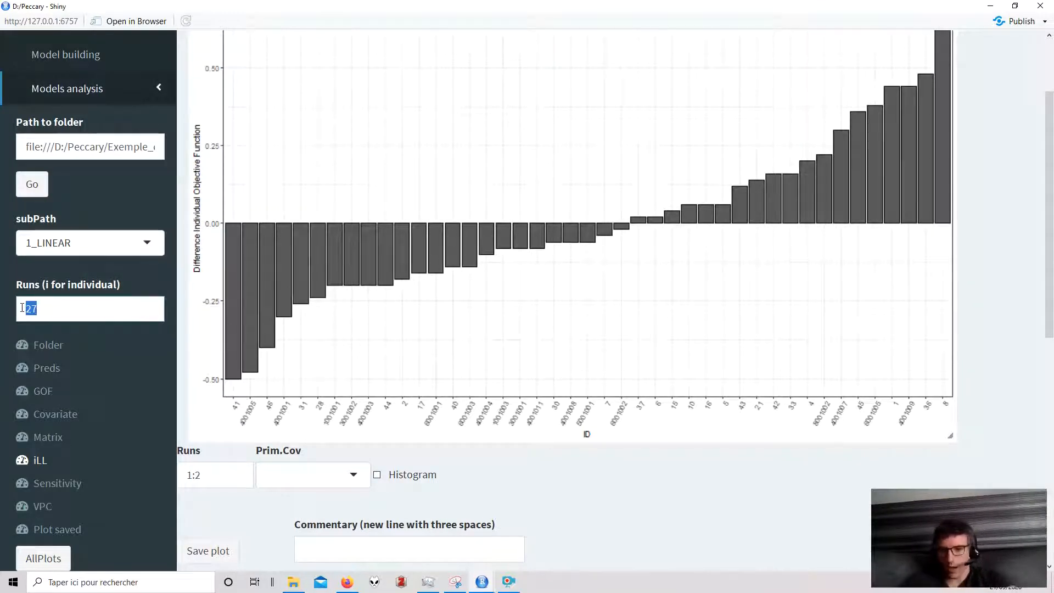
type("1")
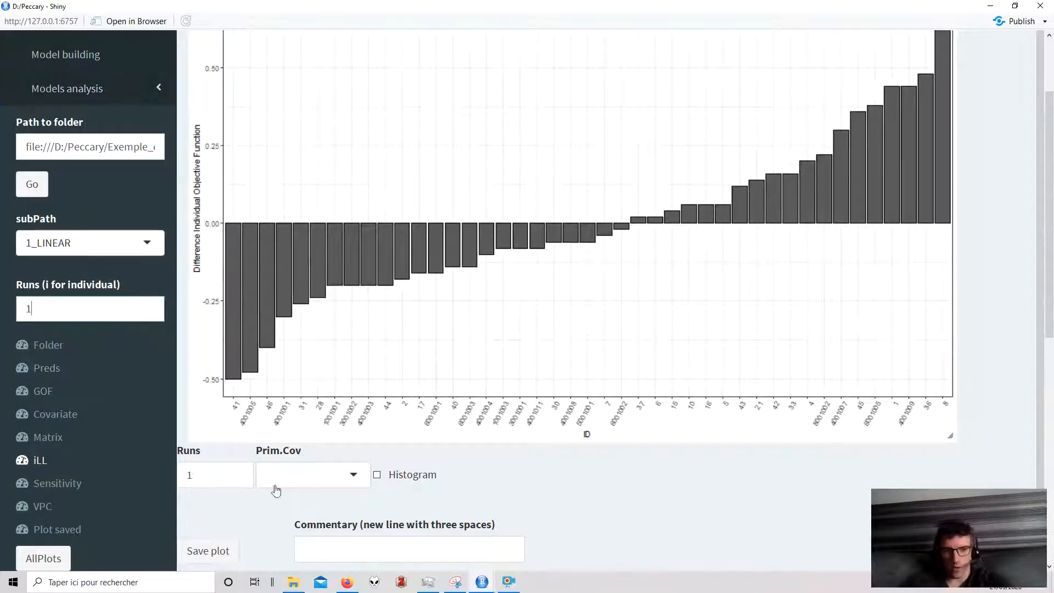
left_click(232, 473)
type(":2")
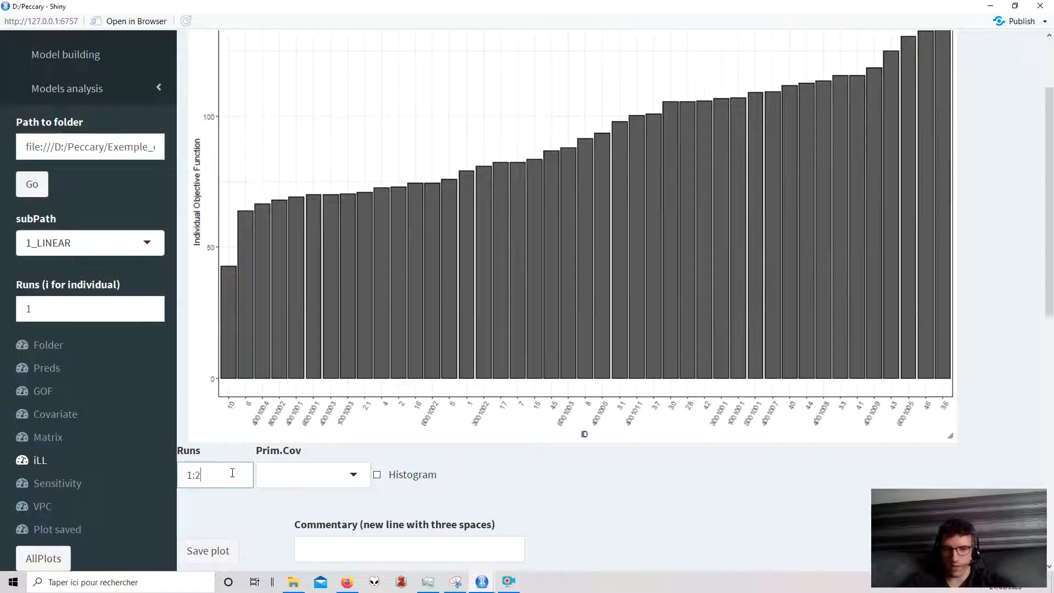
- Color the bars of the iLL plot by the primary covariate DOSE_COV
left_click(324, 474)
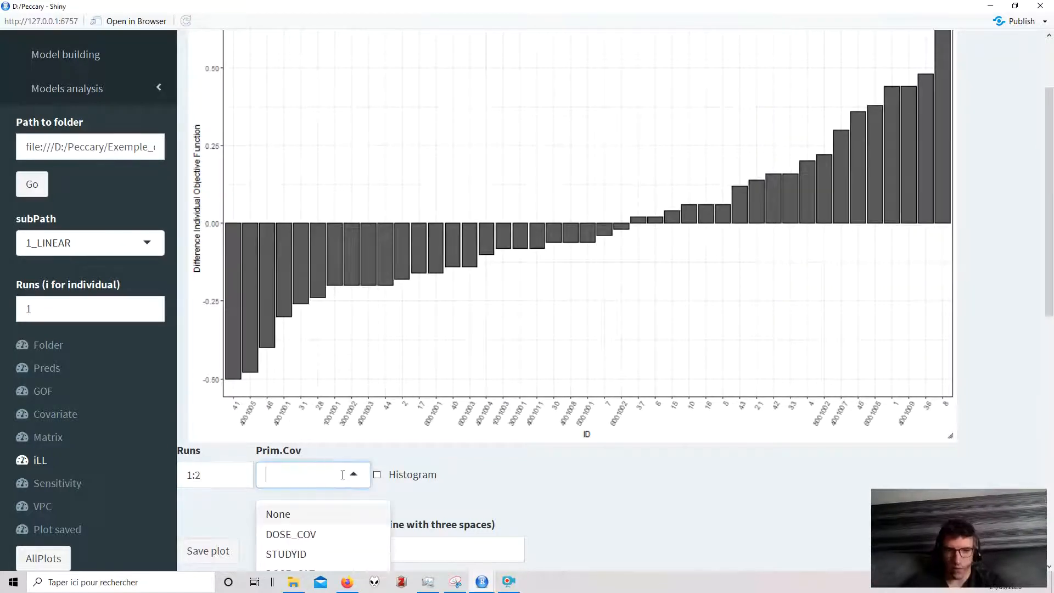
scroll(510, 498, "down", 1)
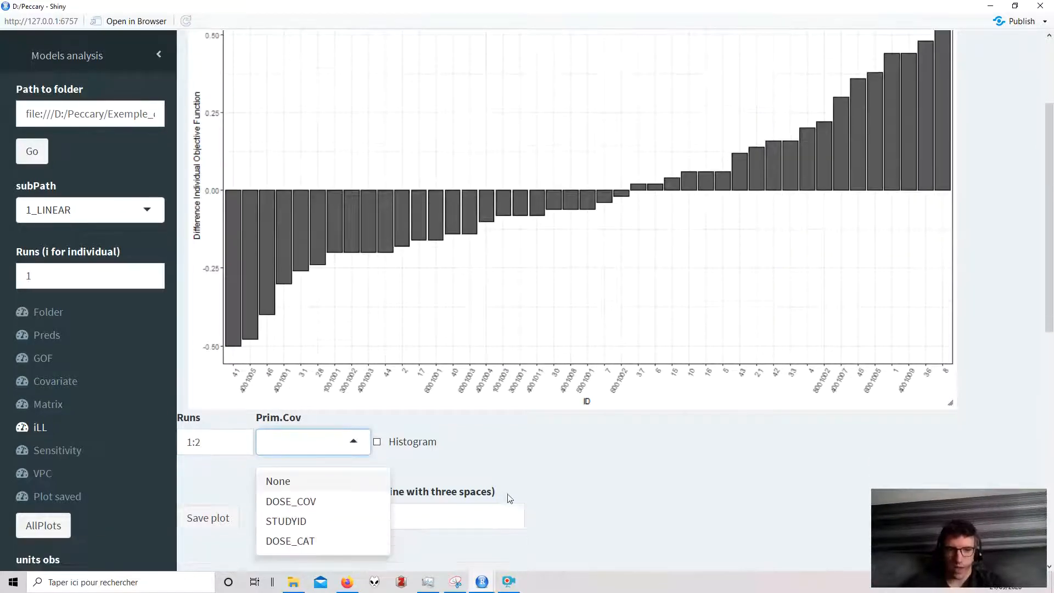
left_click(354, 502)
scroll(557, 473, "up", 3)
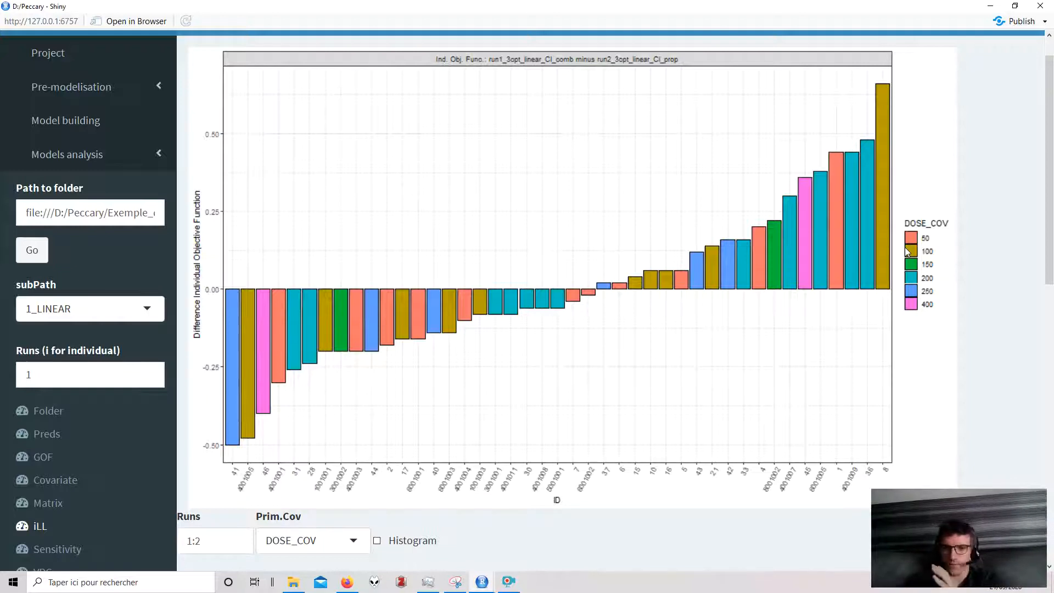
- Review the DOSE_COV-colored iLL plot and the options available below it
scroll(526, 305, "down", 1)
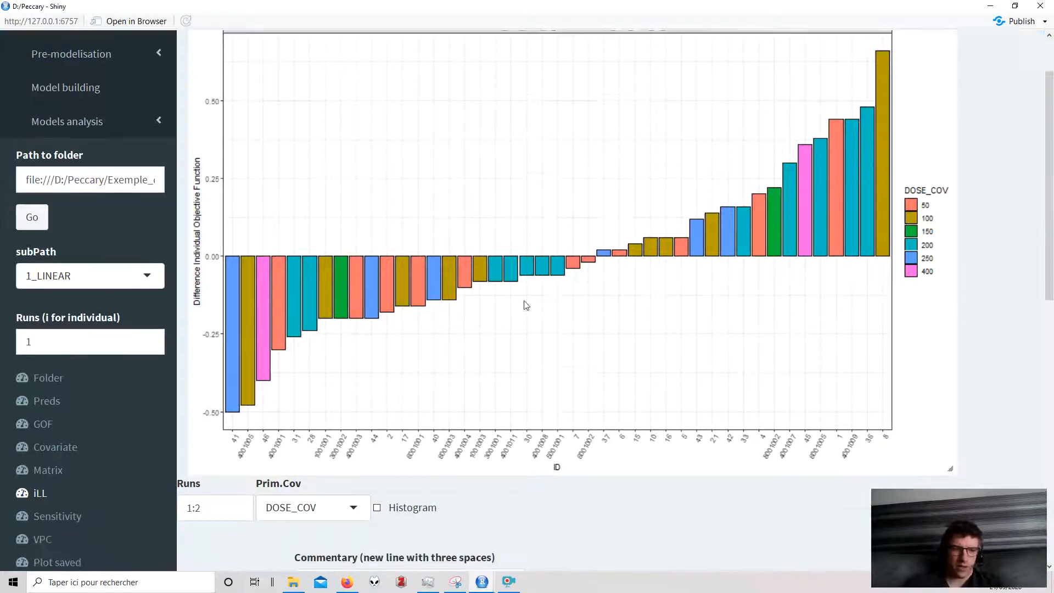
scroll(526, 306, "down", 1)
scroll(526, 305, "down", 1)
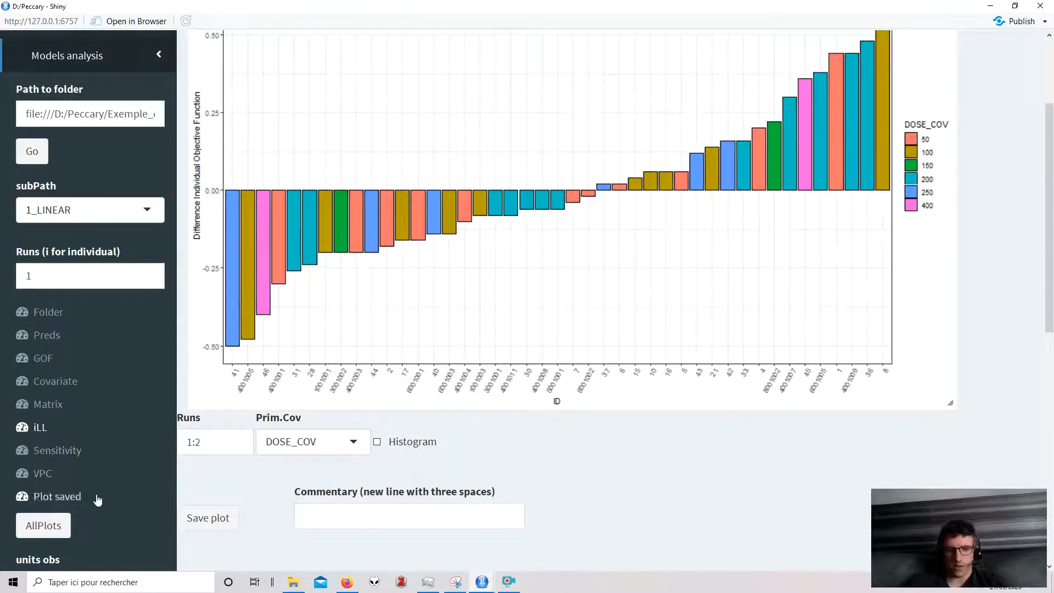
scroll(346, 388, "down", 2)
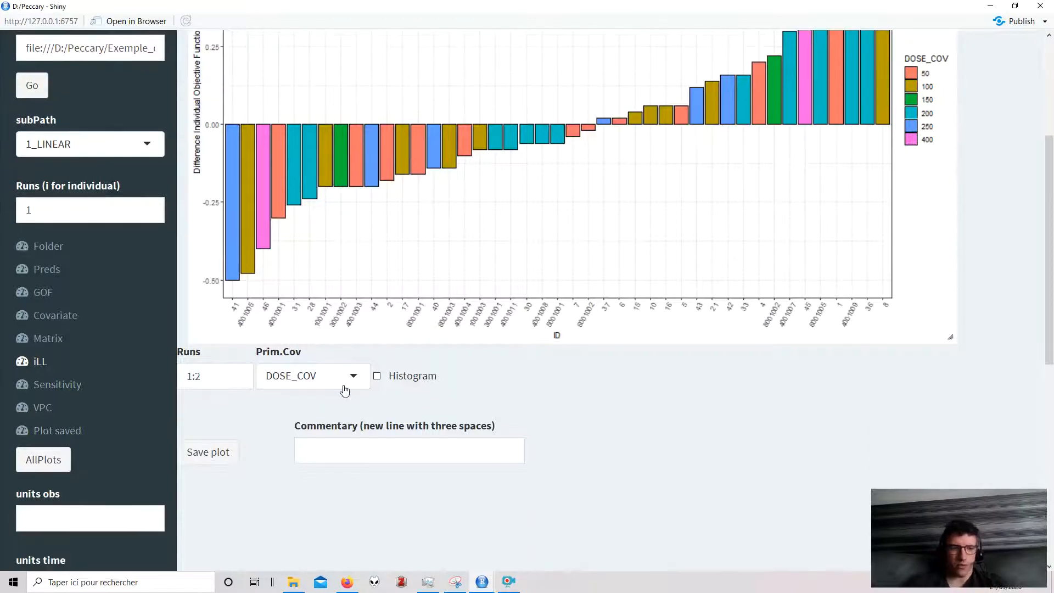
scroll(344, 390, "down", 4)
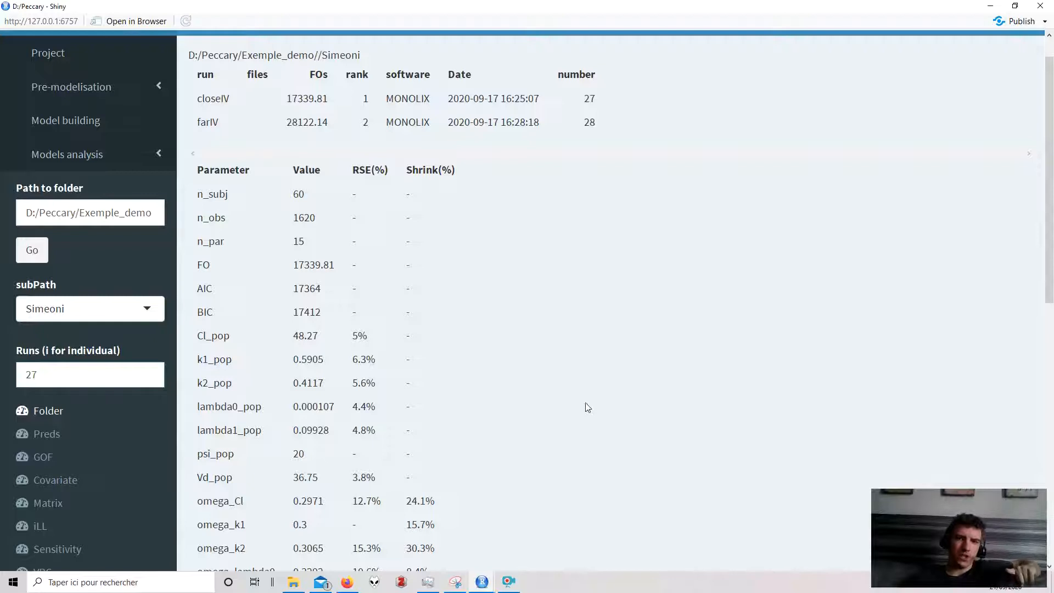
- Copy the number of the closeIV run from the Simeoni results and switch to Model building
double_click(593, 98)
key("ctrl+c")
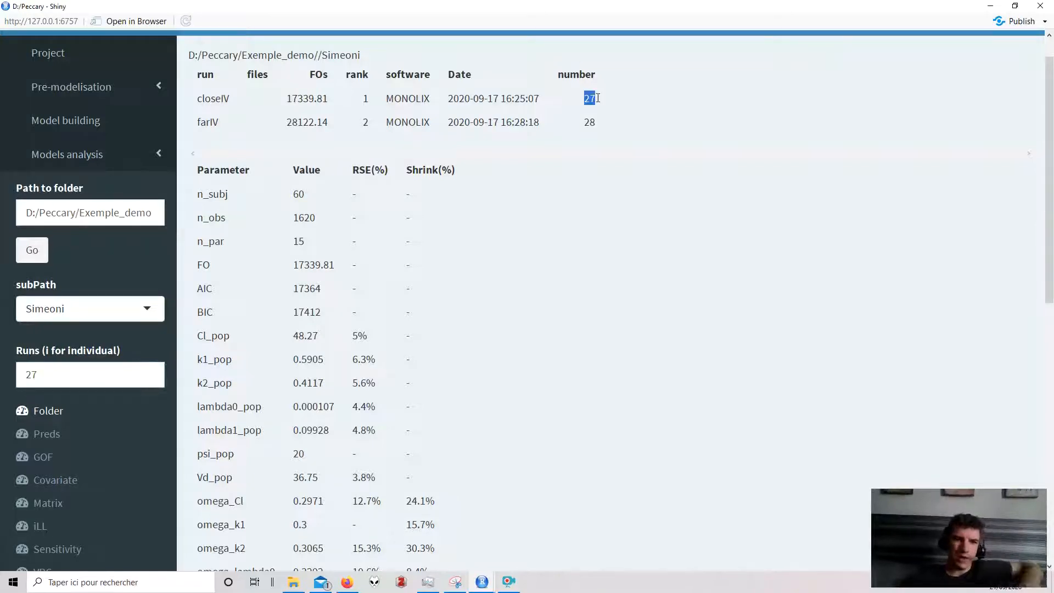
left_click(127, 124)
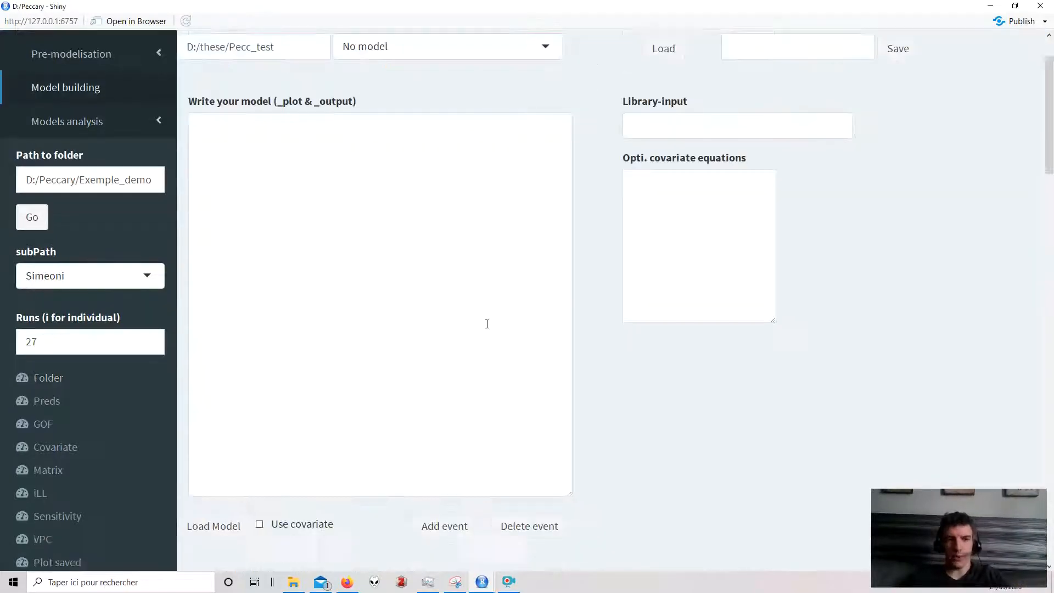
- Import the model of run 27 with its Initial parameter set into Model building
scroll(665, 389, "down", 10)
left_click(1016, 422)
left_click(273, 476)
key("ctrl+a")
key("ctrl+v")
scroll(492, 434, "down", 1)
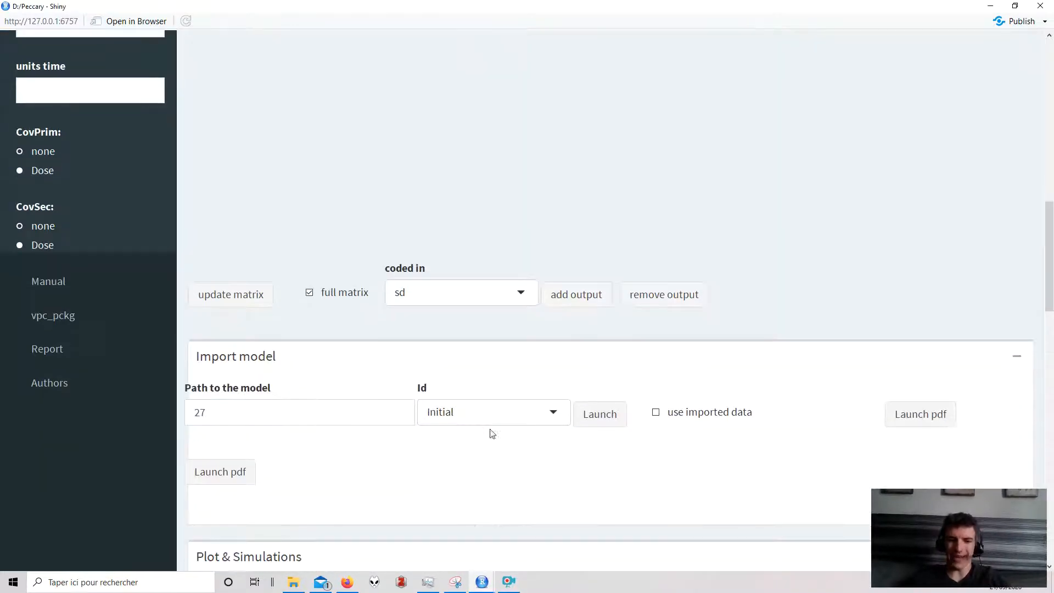
left_click(615, 429)
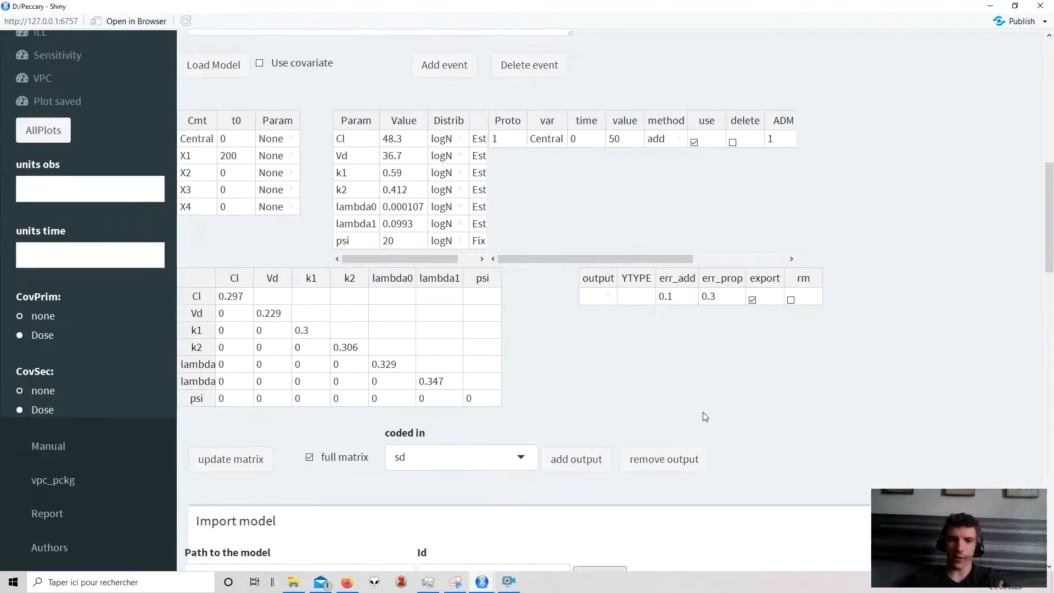
- Review the imported equations and parameters, and plot the simulated Conc and tumVol over time 0 to 100
scroll(557, 406, "up", 7)
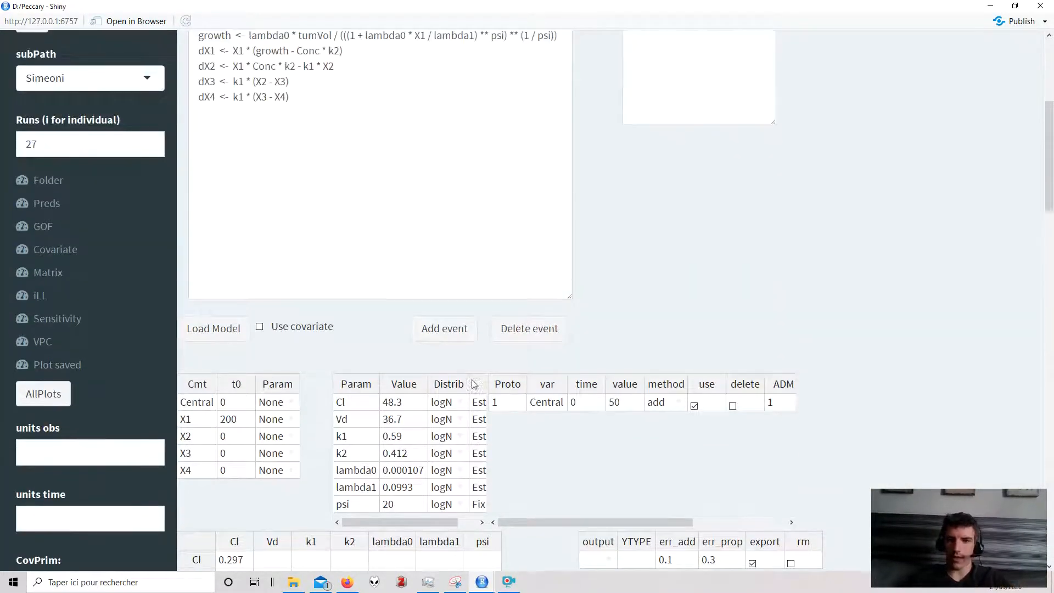
scroll(440, 315, "up", 2)
scroll(438, 310, "down", 20)
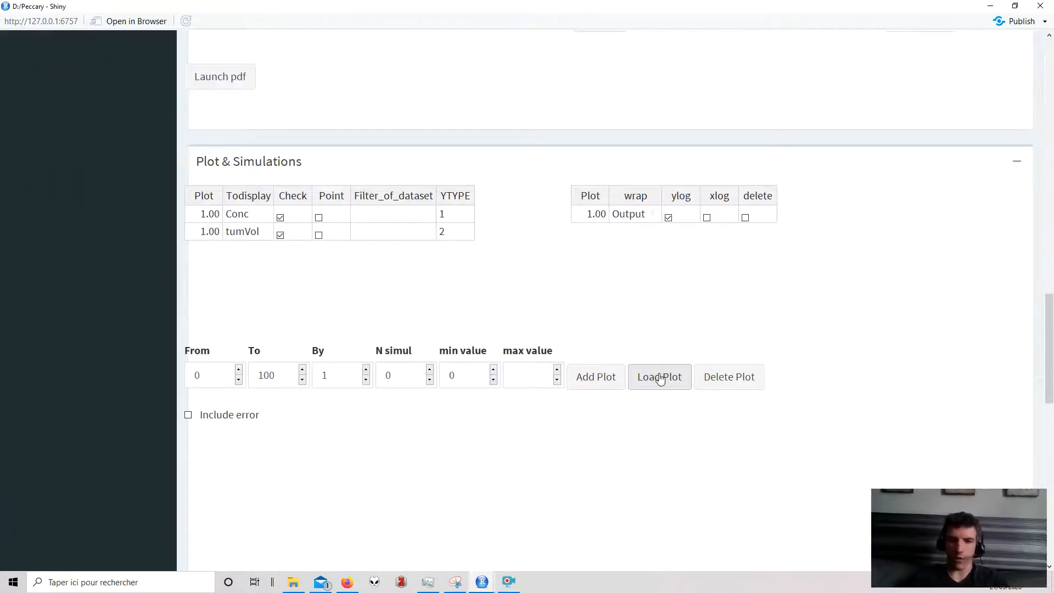
left_click(659, 377)
scroll(656, 378, "down", 8)
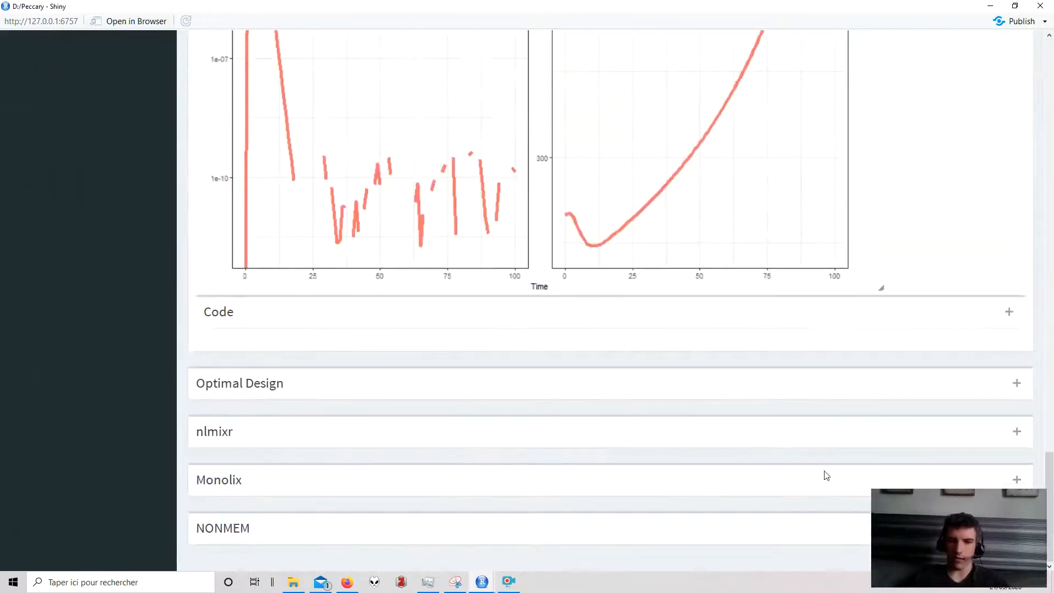
- Translate the imported model's ODEs into NONMEM code with mu-ref enabled, and expand the nlmixr section
left_click_drag(898, 500, 840, 324)
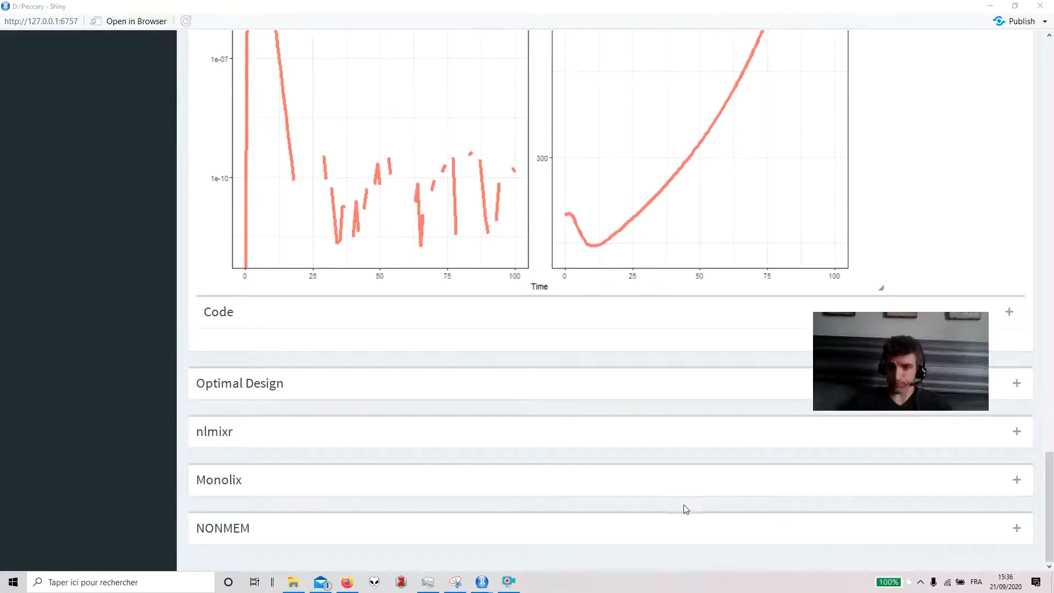
left_click(1015, 528)
scroll(579, 452, "down", 4)
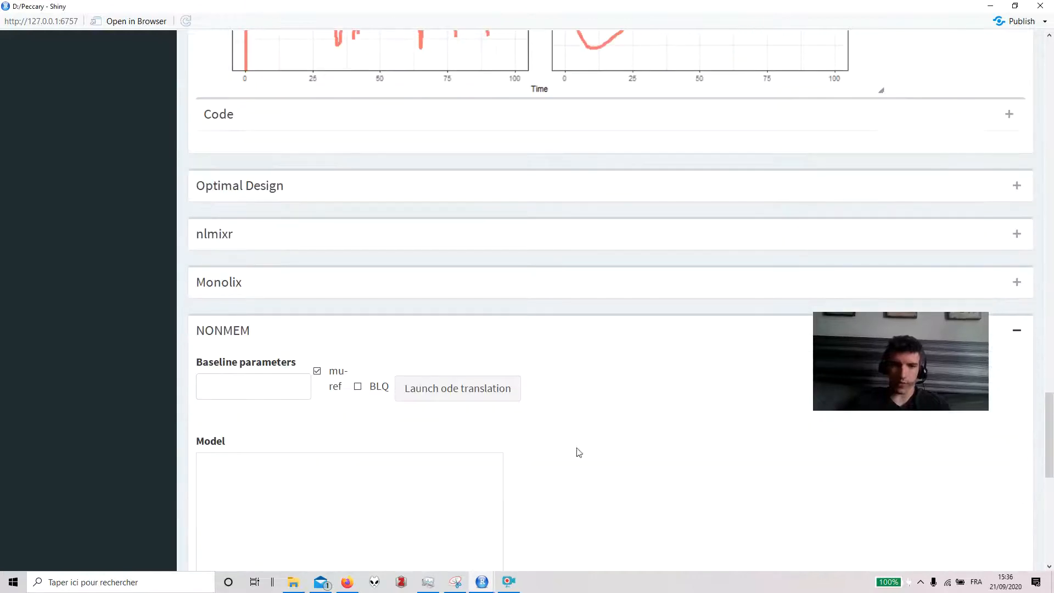
left_click(477, 402)
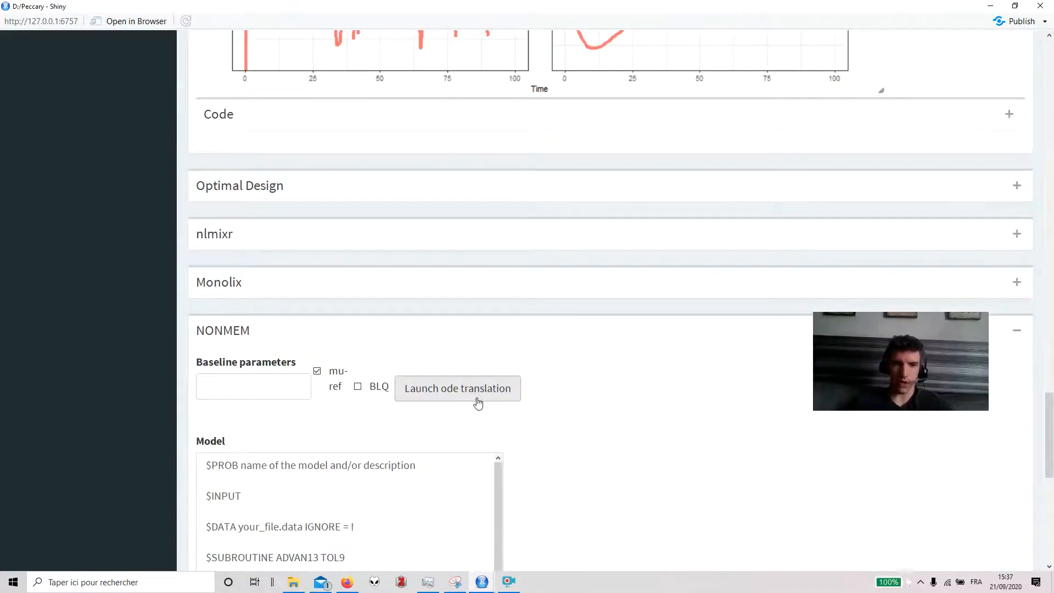
left_click(1017, 233)
left_click(275, 279)
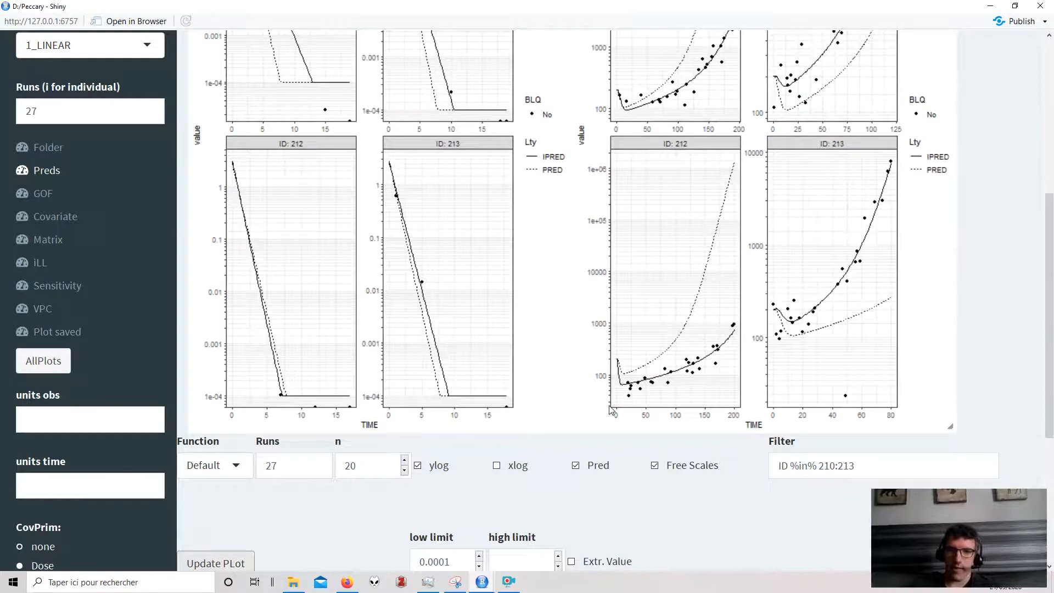
- Examine the default individual prediction plots of run 27 for IDs 210 to 213
scroll(560, 425, "up", 2)
scroll(560, 424, "up", 4)
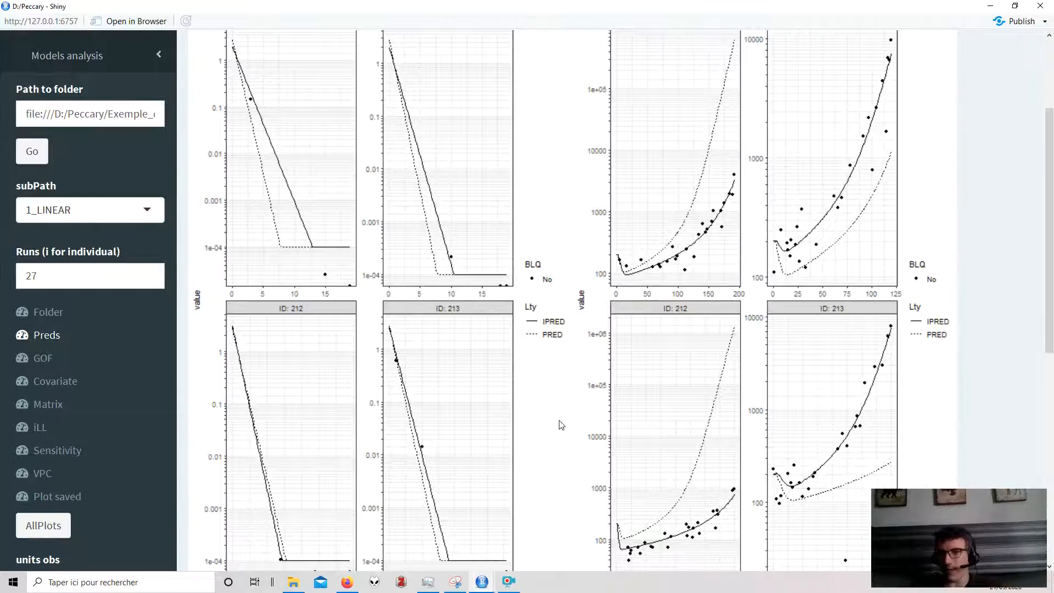
scroll(561, 425, "up", 4)
scroll(561, 424, "down", 9)
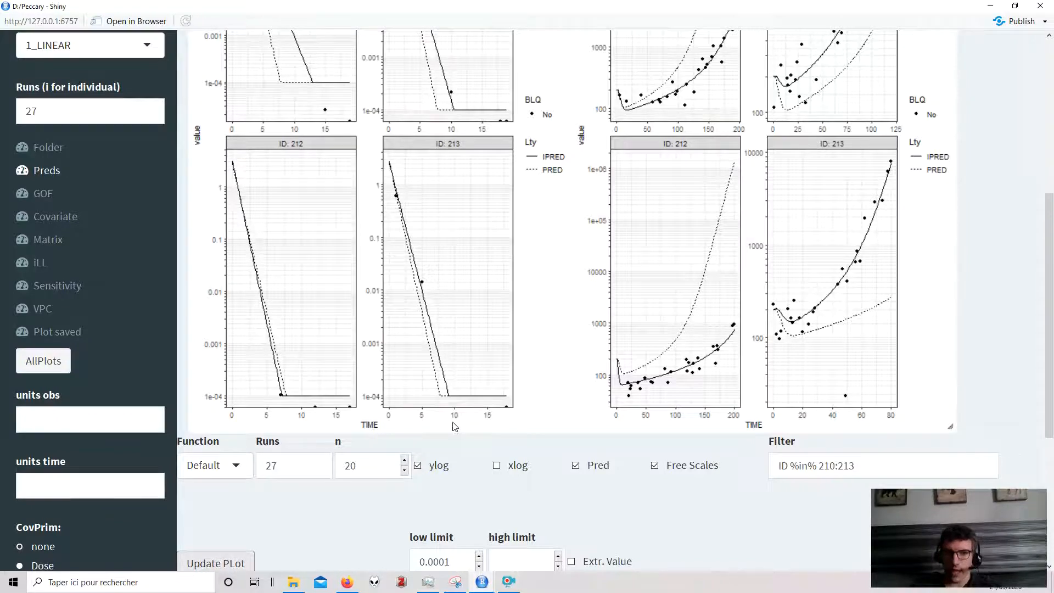
- Switch the prediction plot to the custom indiv_plot function and redraw it for run 27
left_click(237, 465)
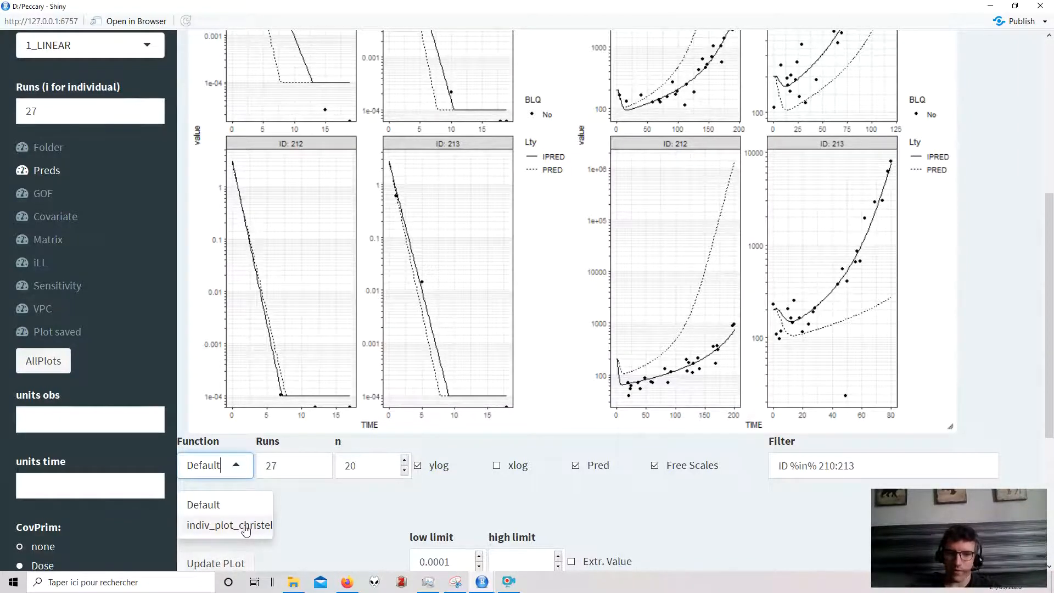
left_click(245, 527)
scroll(245, 529, "down", 1)
left_click(237, 528)
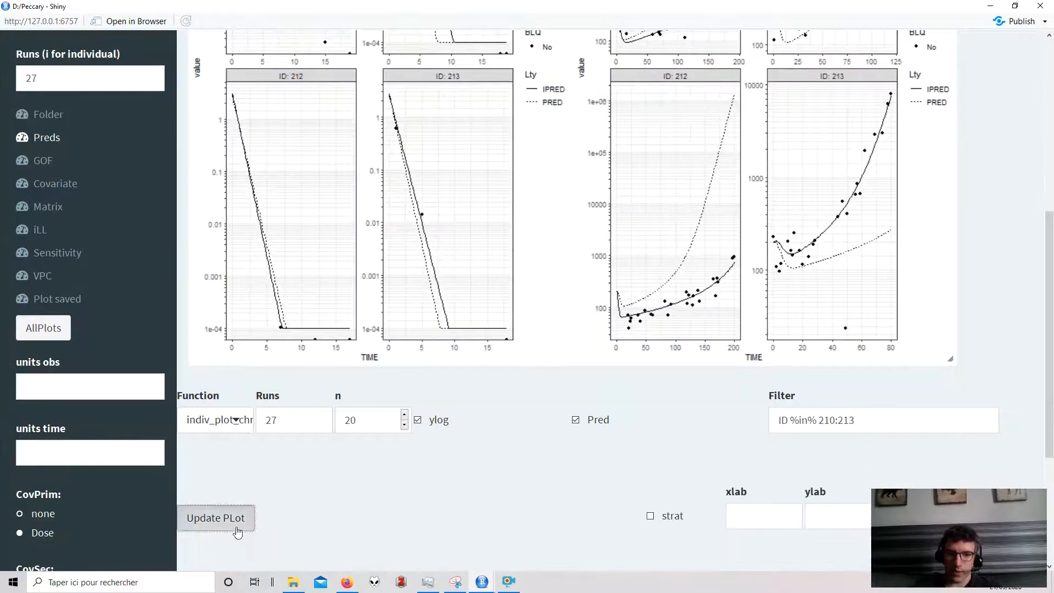
scroll(360, 510, "down", 1)
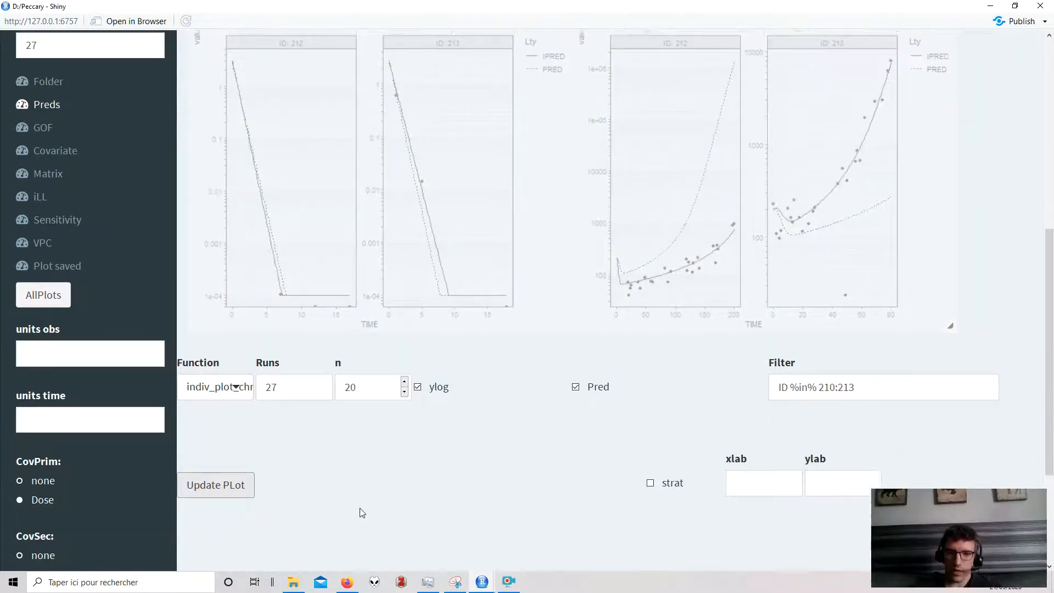
scroll(361, 512, "up", 6)
scroll(362, 511, "up", 5)
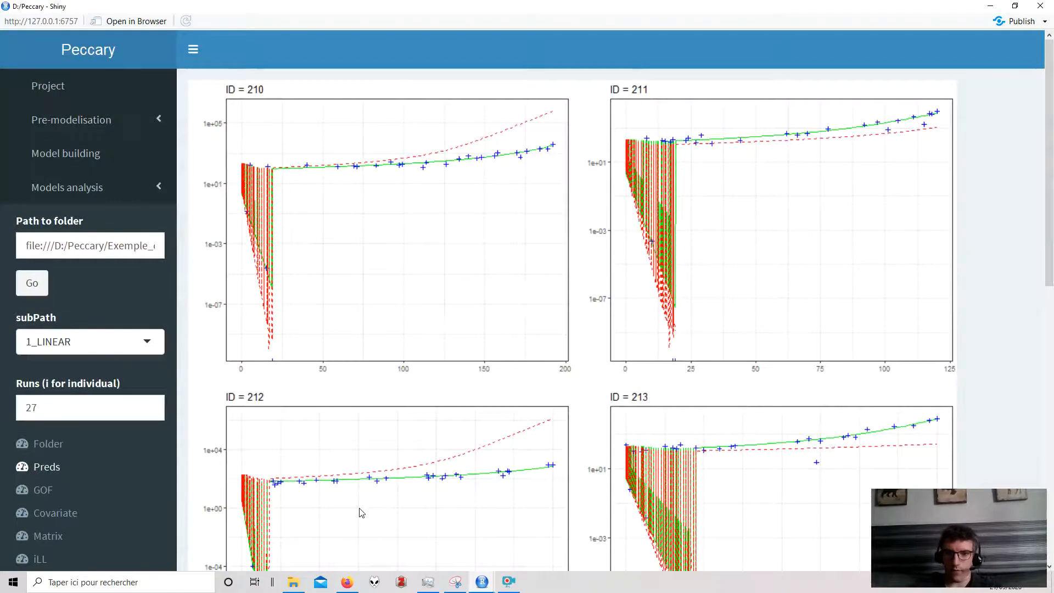
- Set the prediction plot's function back to Default and reopen the list of available plot functions
scroll(361, 511, "down", 11)
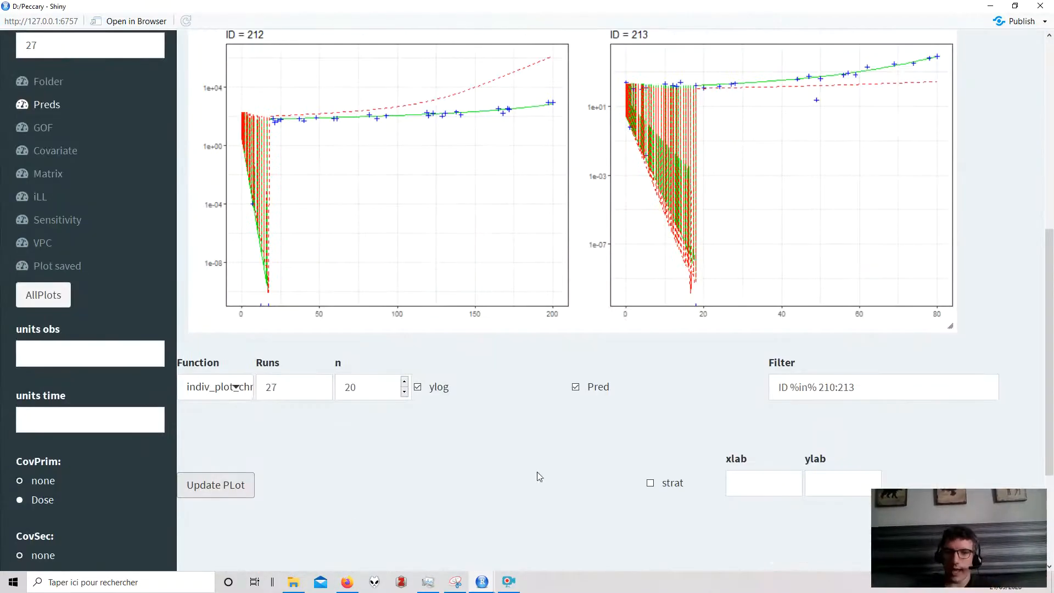
left_click(236, 387)
left_click(207, 425)
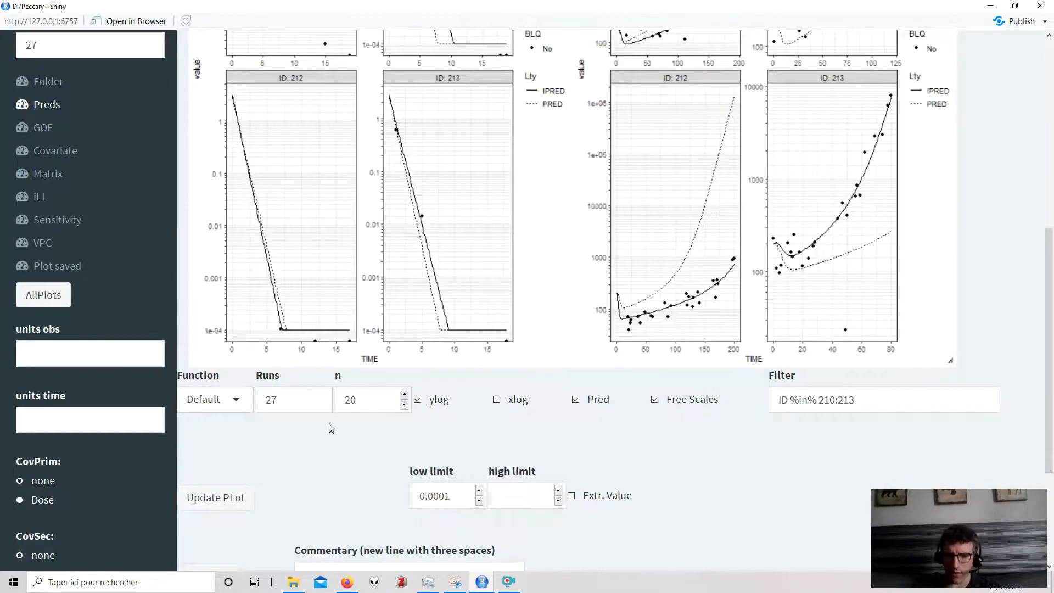
left_click(232, 405)
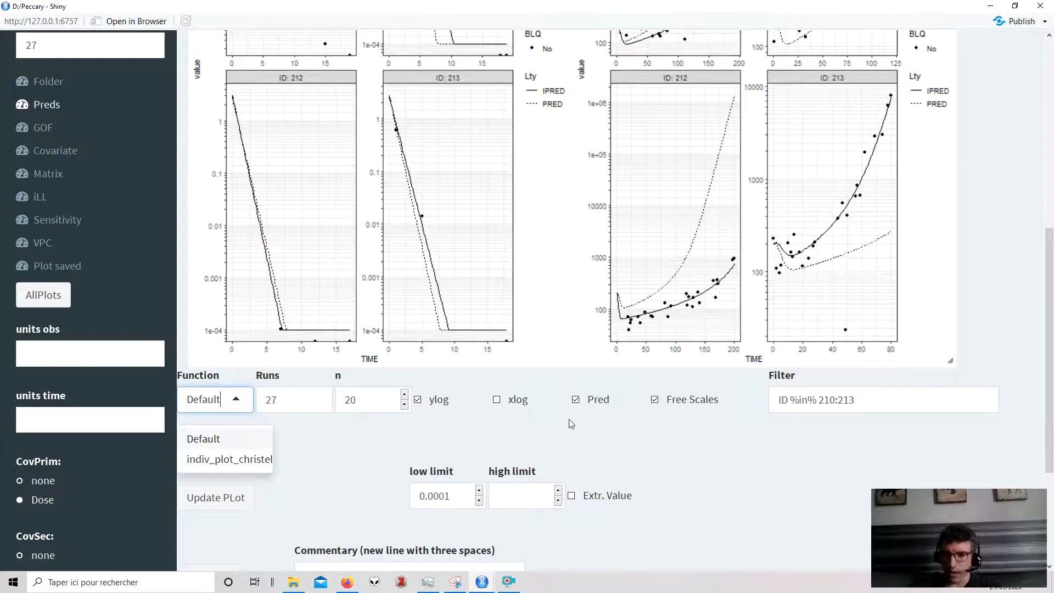
- Switch the prediction plot to the custom indiv_plot function, enable the strat option and redraw it for run 27
left_click(189, 461)
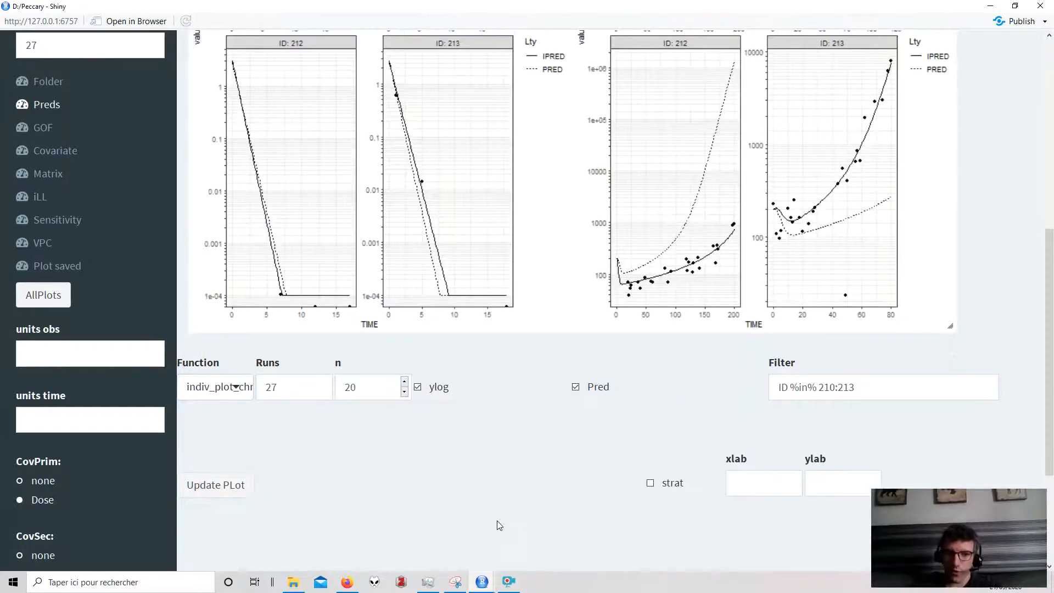
left_click(650, 483)
left_click(216, 486)
scroll(460, 497, "up", 5)
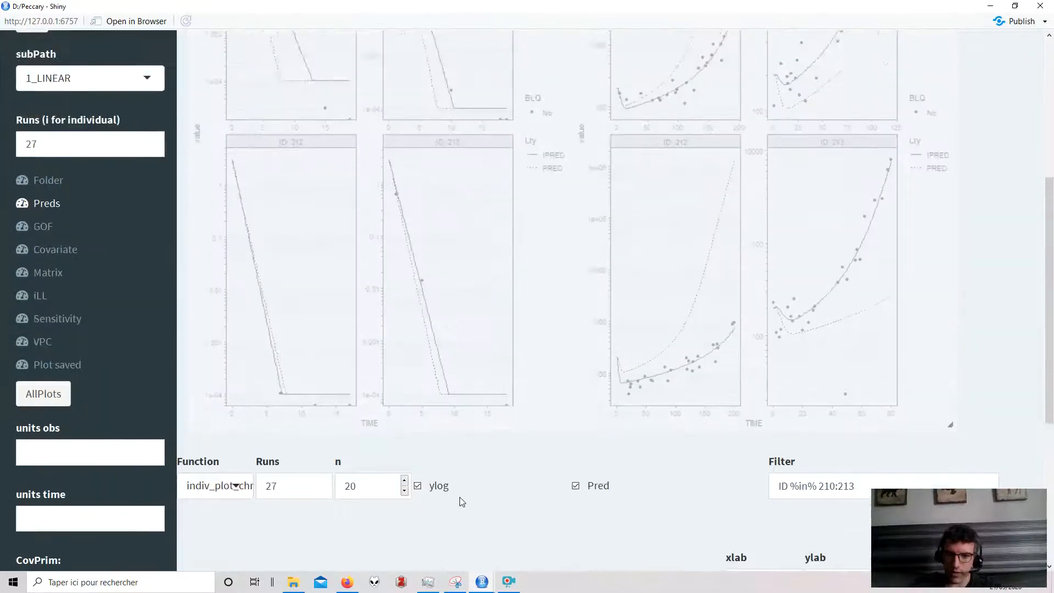
scroll(460, 498, "up", 2)
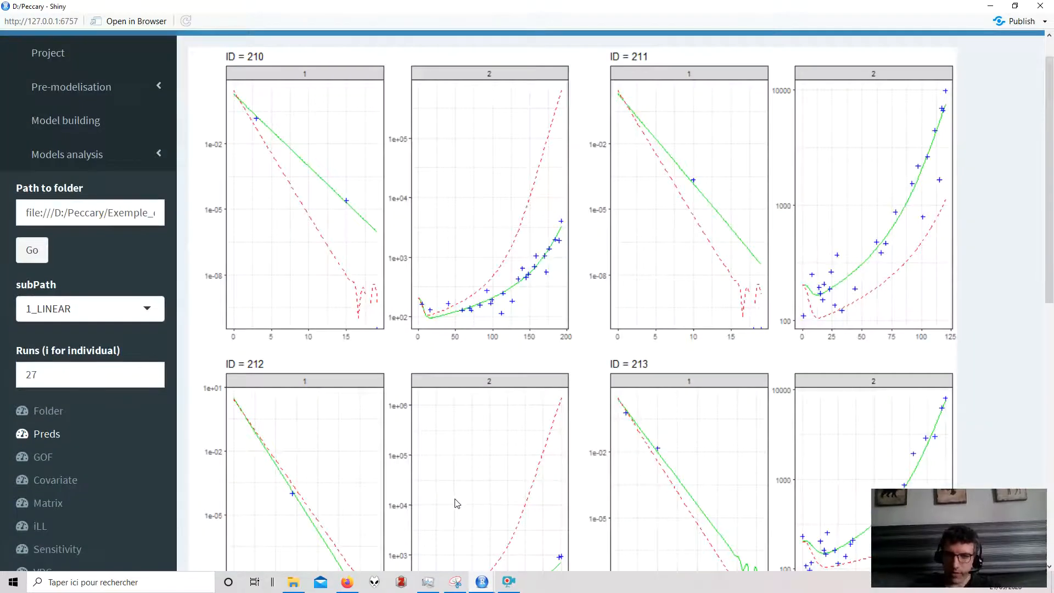
- Examine the stratified custom prediction plots for IDs 210 to 213 and check the list of available plot functions
scroll(500, 439, "down", 1)
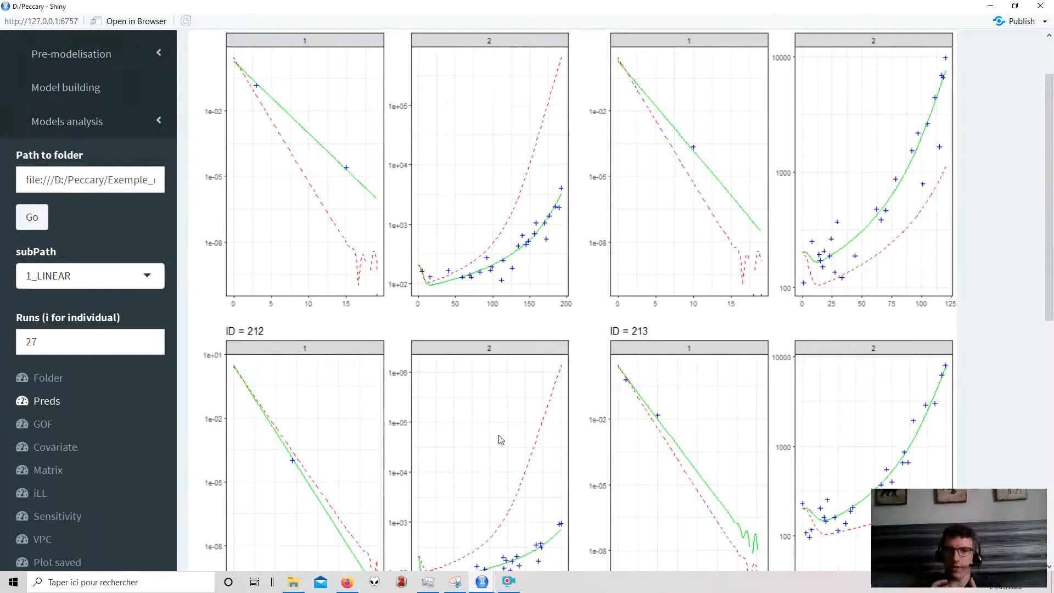
scroll(500, 439, "up", 2)
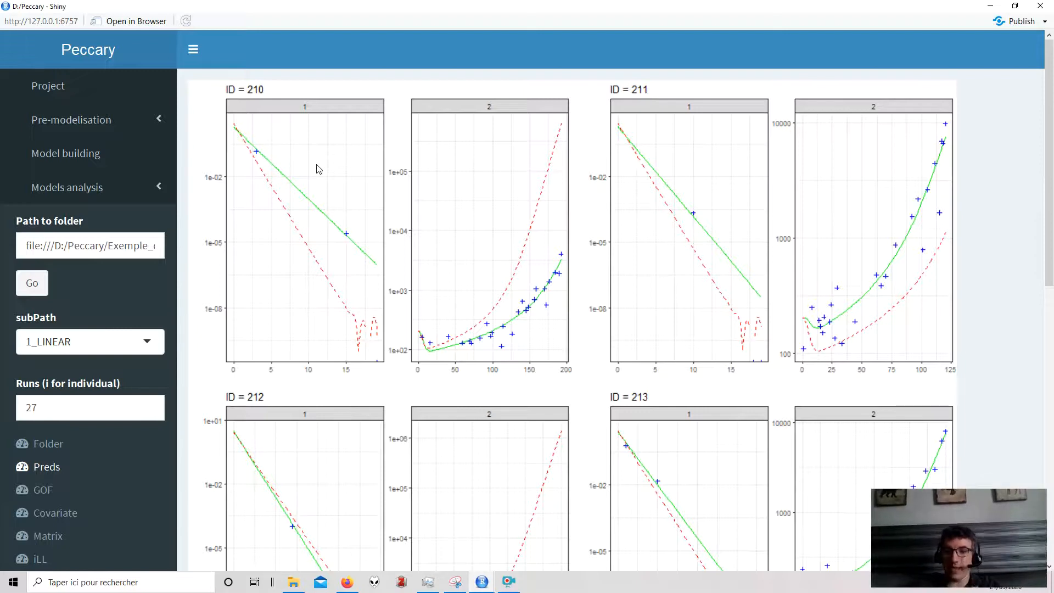
scroll(316, 169, "down", 5)
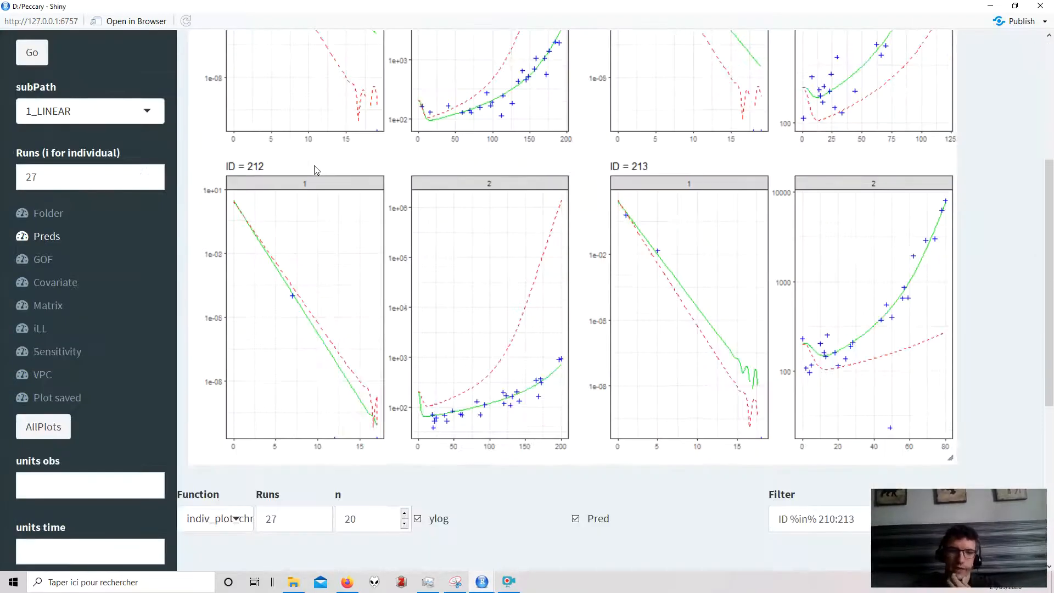
left_click(226, 454)
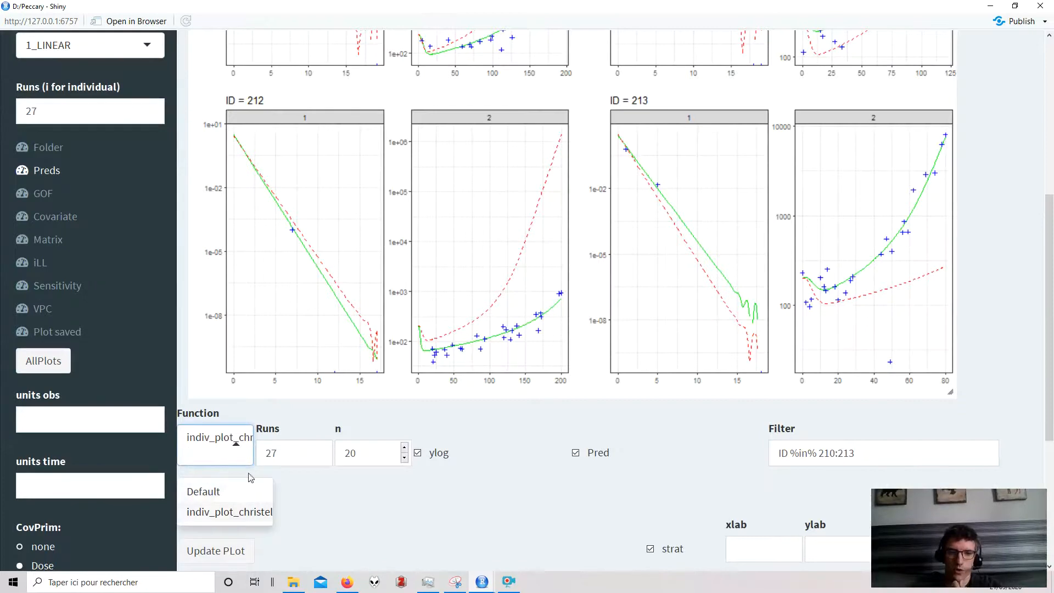
left_click(381, 534)
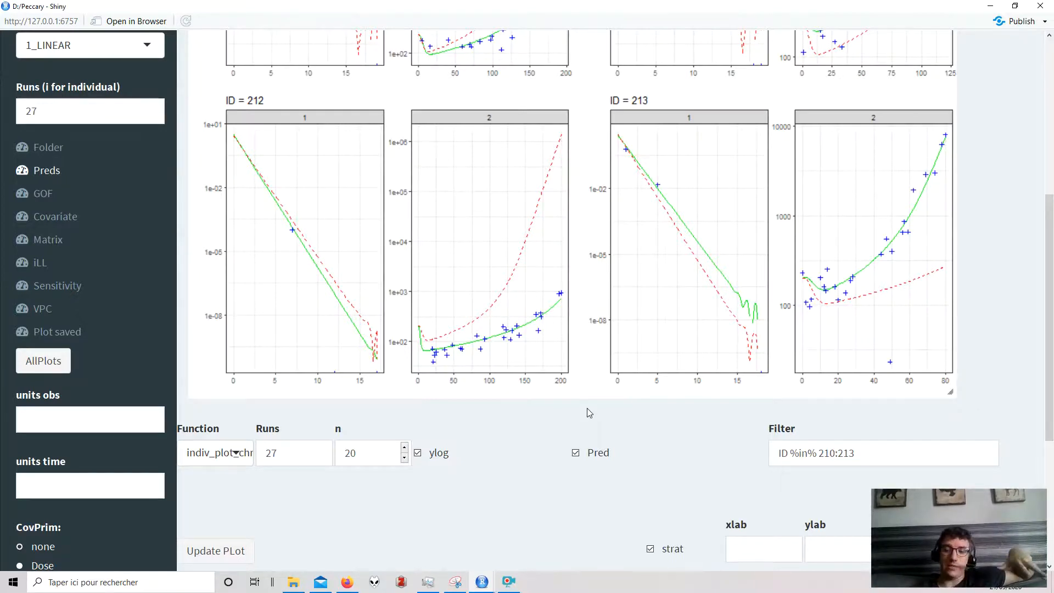
scroll(589, 413, "up", 2)
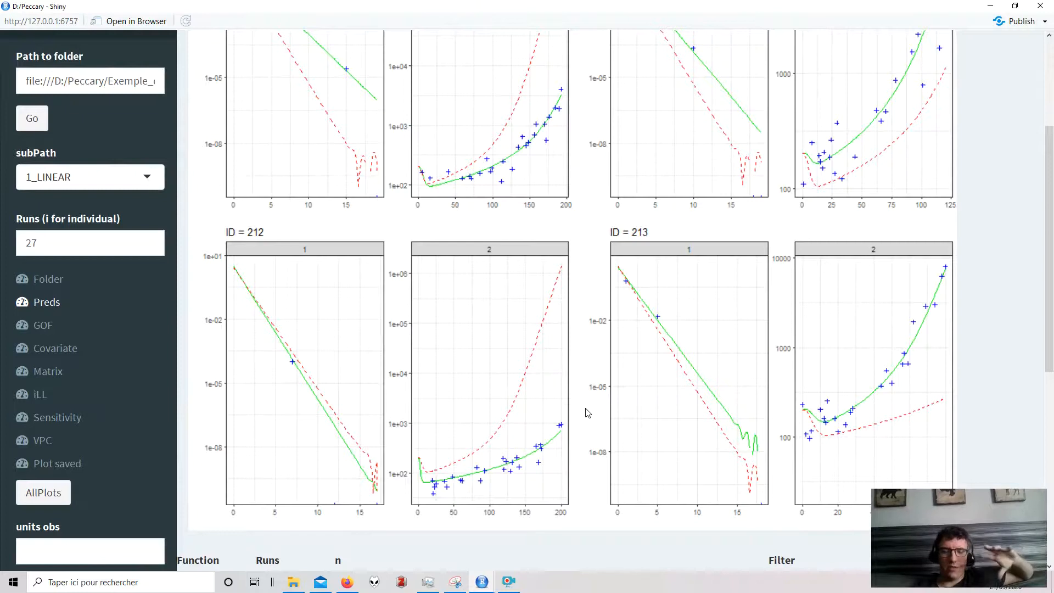
scroll(589, 413, "down", 2)
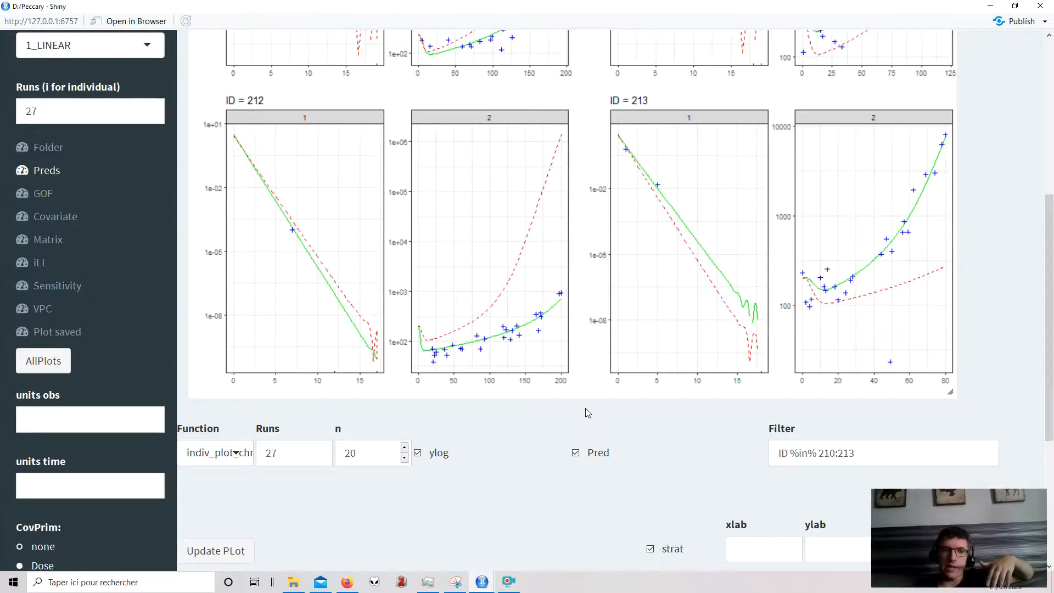
- Show the Authors page and highlight the contributor entry crediting the additional individual plot function
scroll(586, 408, "down", 4)
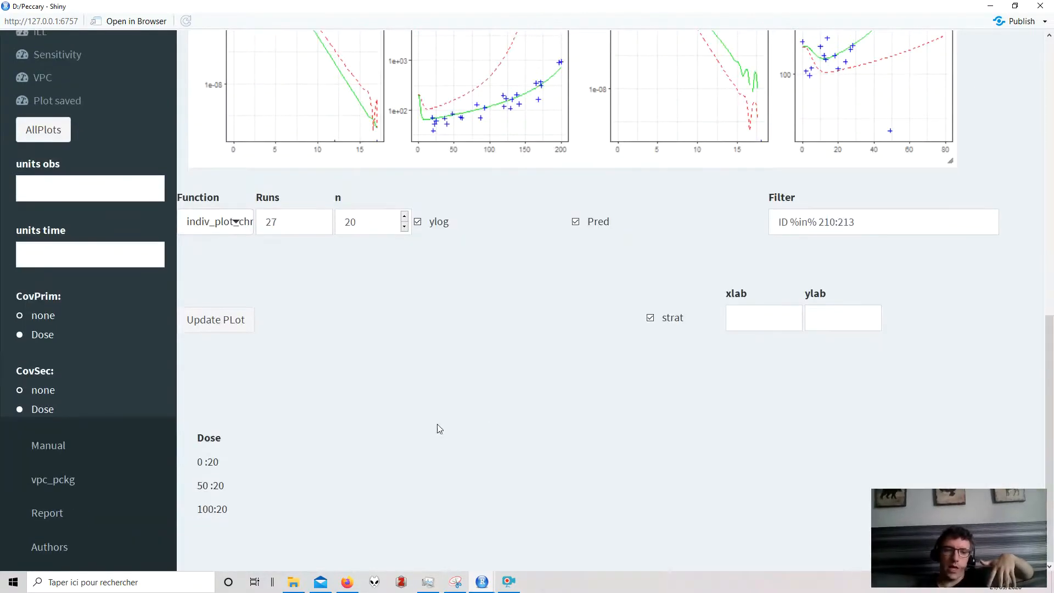
left_click(87, 540)
scroll(282, 536, "up", 9)
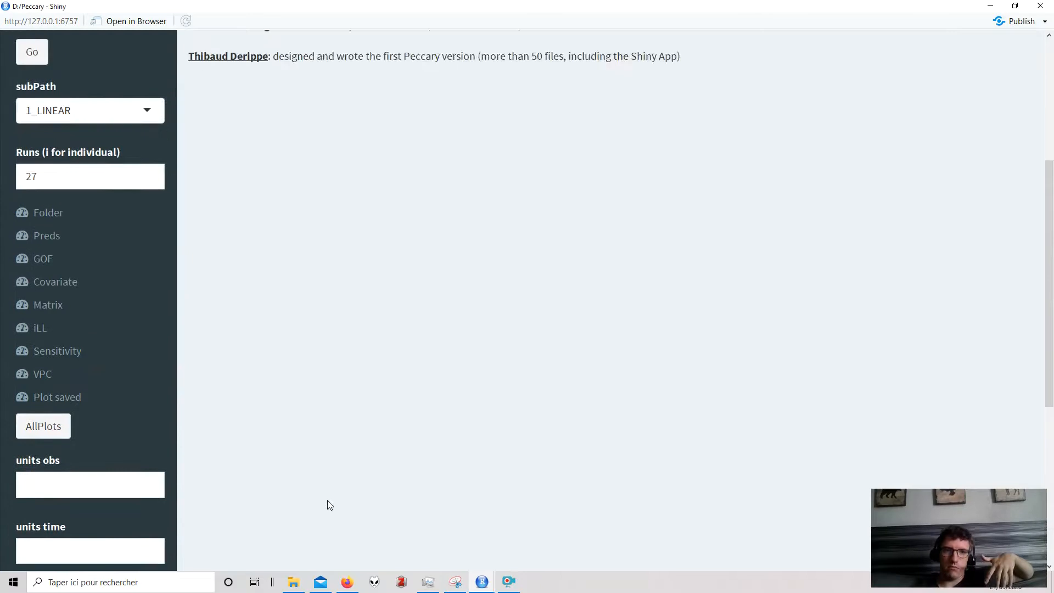
scroll(330, 505, "up", 1)
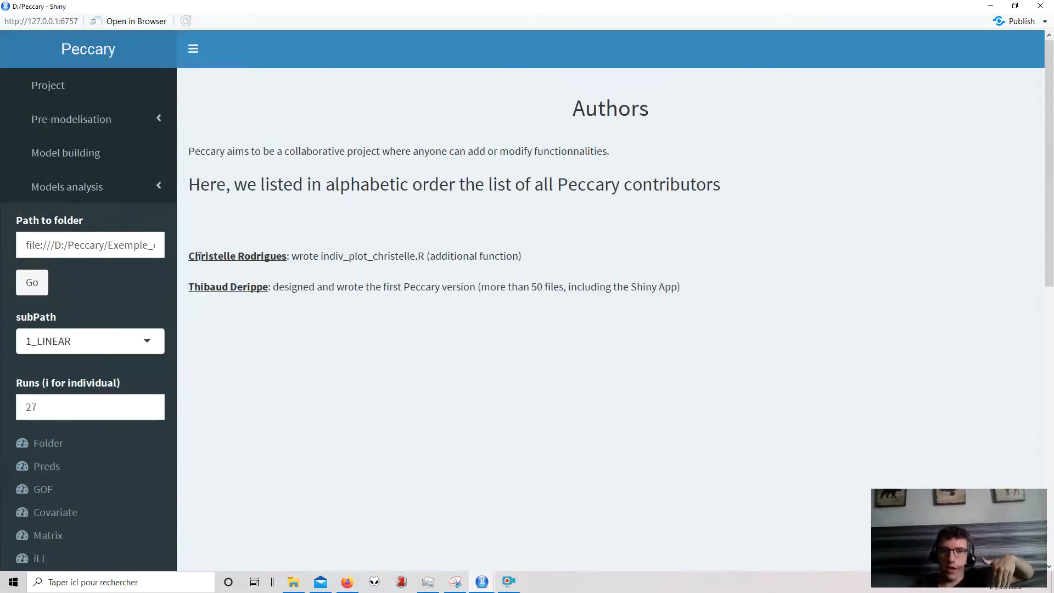
left_click_drag(199, 256, 627, 259)
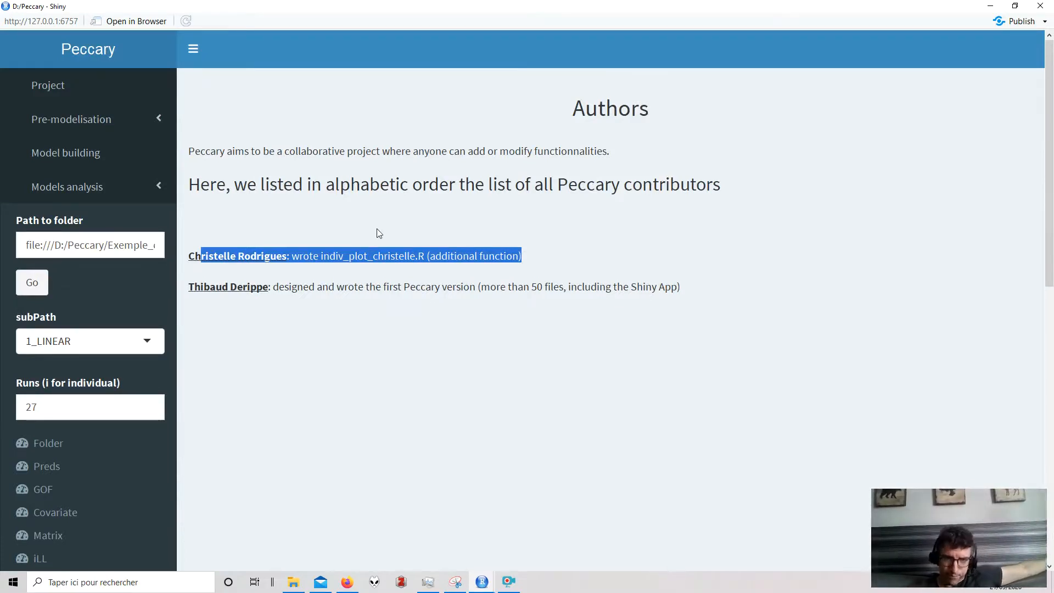
- Show the Datasets page of Pre-modelisation and review its options for loading and adding datasets
left_click(80, 129)
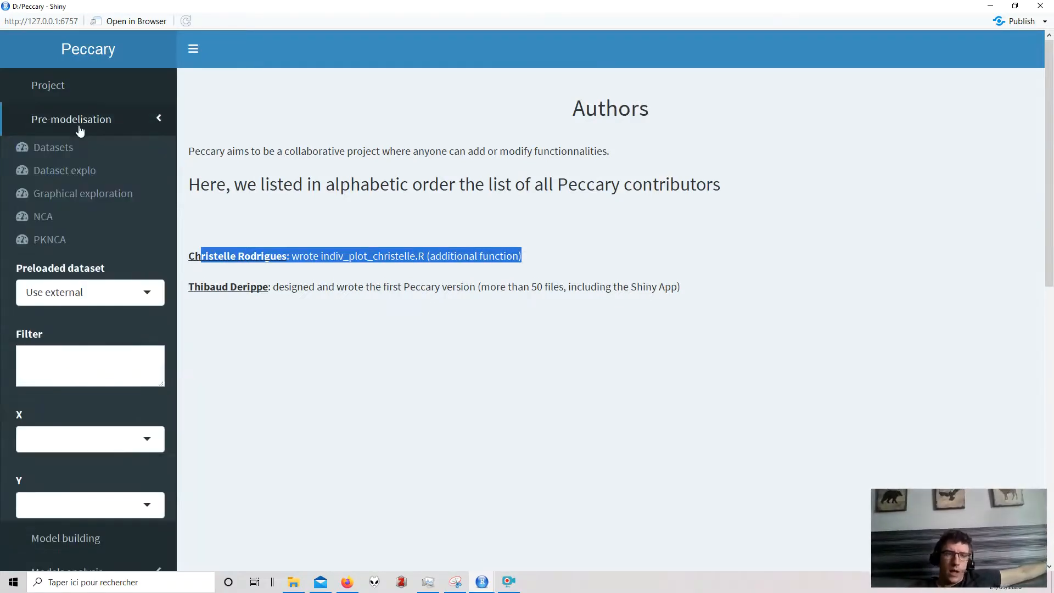
left_click(71, 146)
scroll(265, 278, "down", 5)
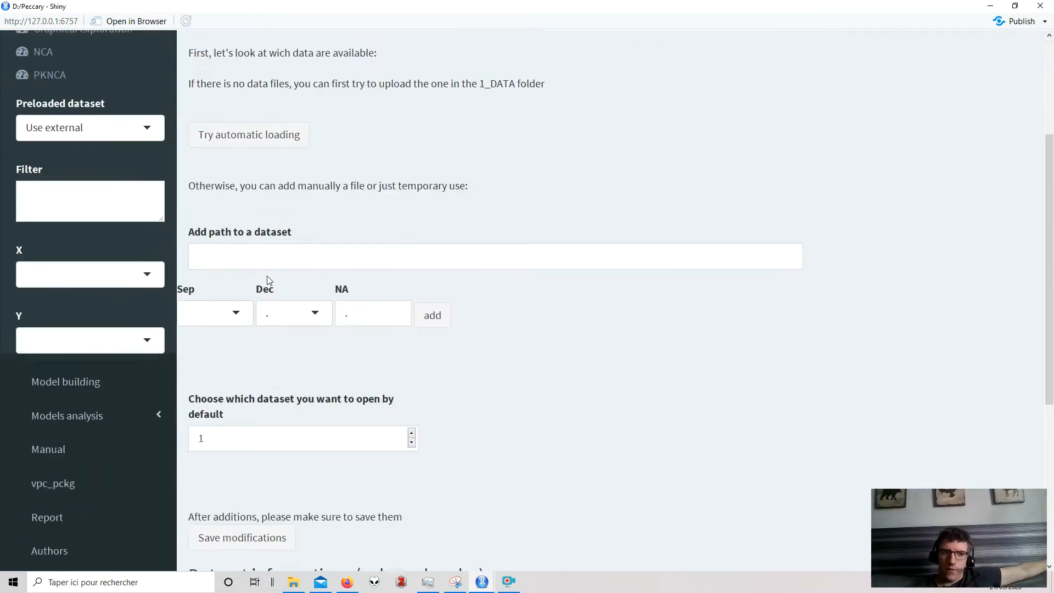
- Return to the Folder page of Models analysis and review the run list and run 27's parameter table
left_click(82, 253)
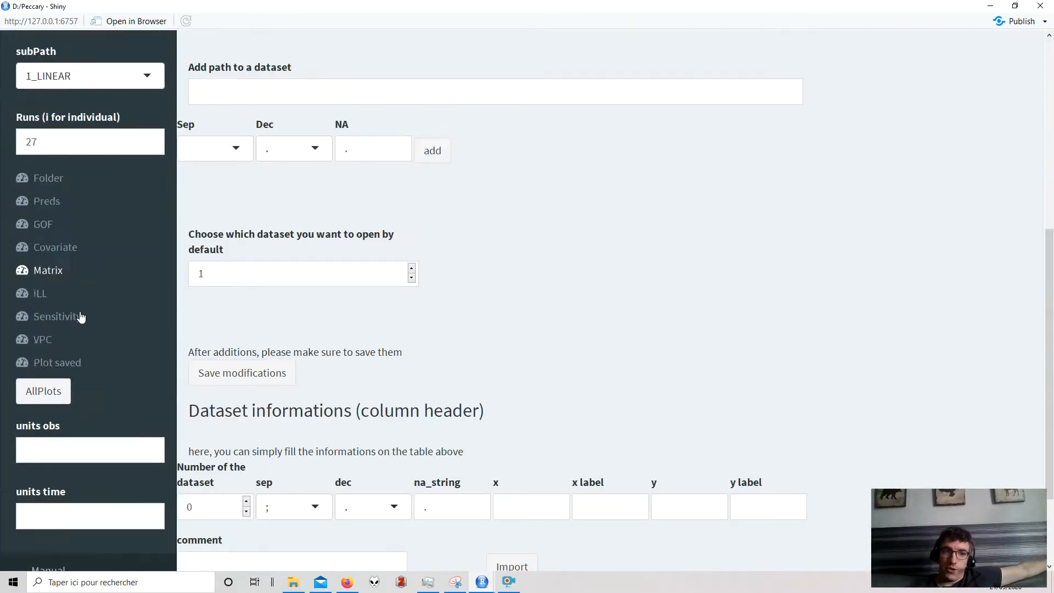
scroll(61, 219, "down", 1)
left_click(47, 116)
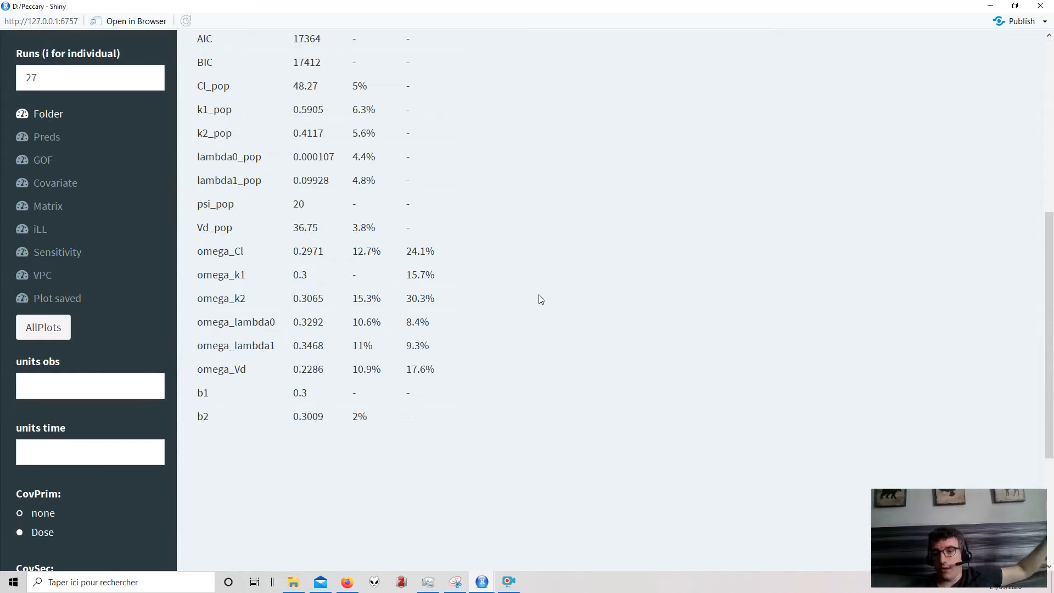
scroll(538, 295, "up", 4)
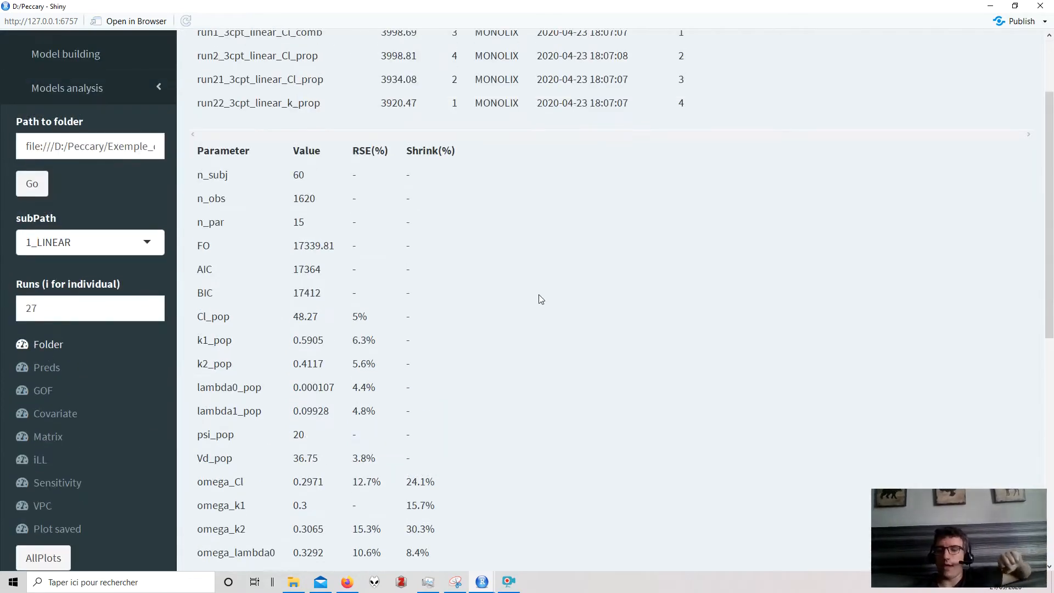